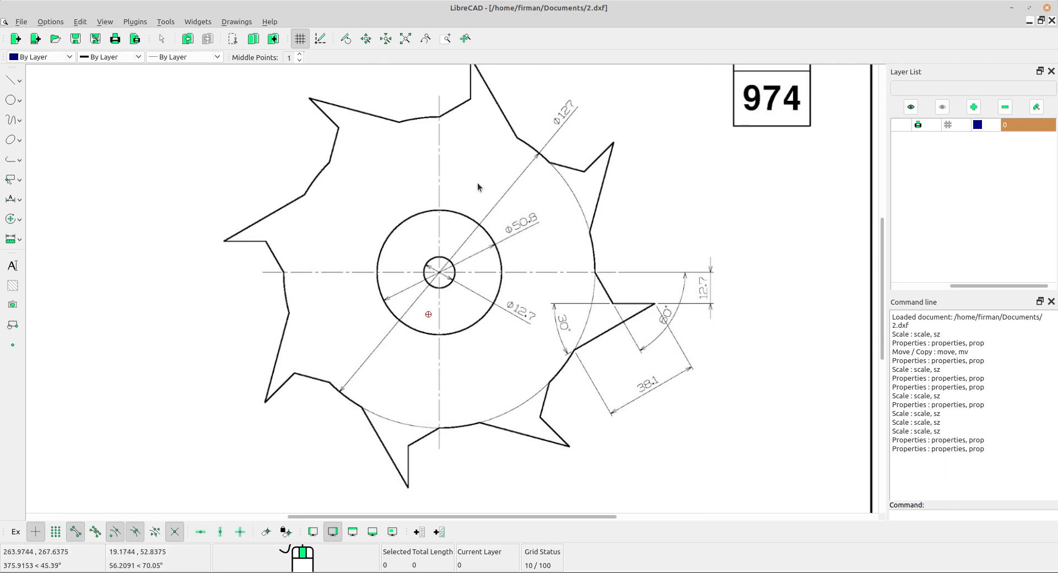
# - Examine the exercise 974 reference drawing, including its overall outline, central circles and the dimensions of the cutter tooth
pyautogui.scroll(-5, 625, 227)
pyautogui.scroll(3, 345, 238)
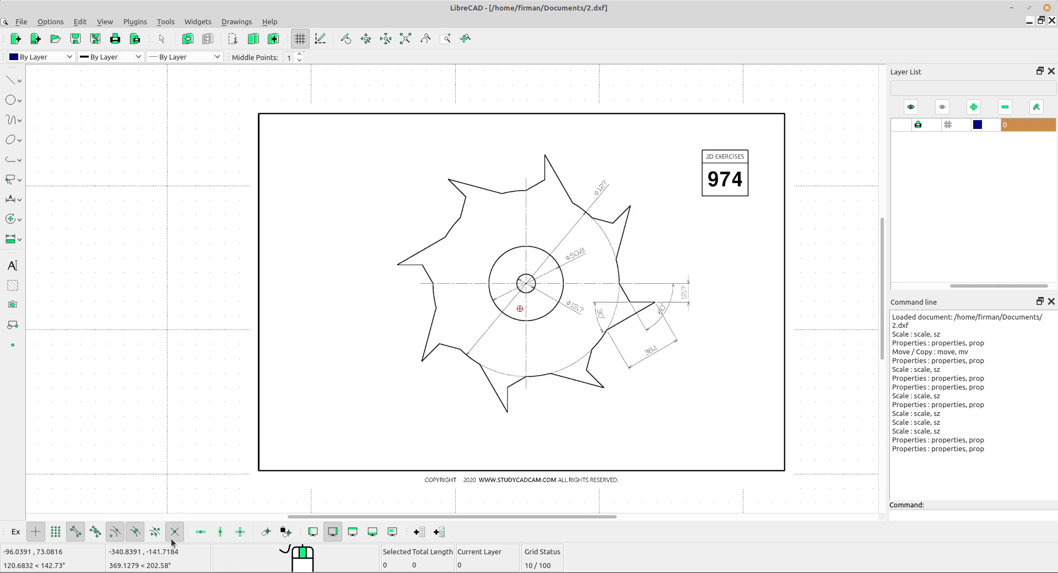
pyautogui.scroll(-5, 328, 302)
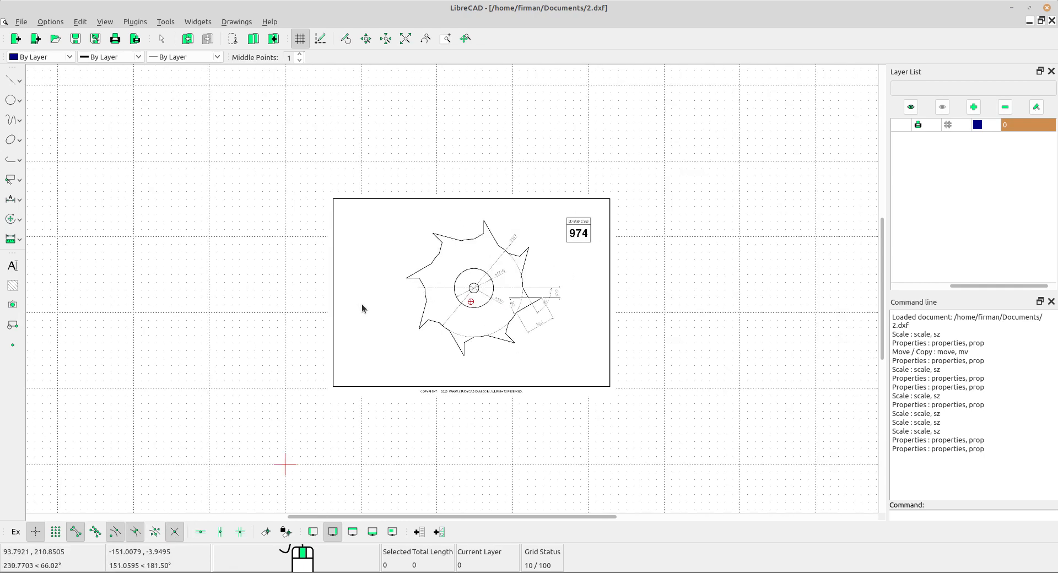
pyautogui.moveTo(176, 260)
pyautogui.mouseDown(button='middle')
pyautogui.moveTo(224, 241)
pyautogui.moveTo(220, 231)
pyautogui.mouseUp(button='middle')
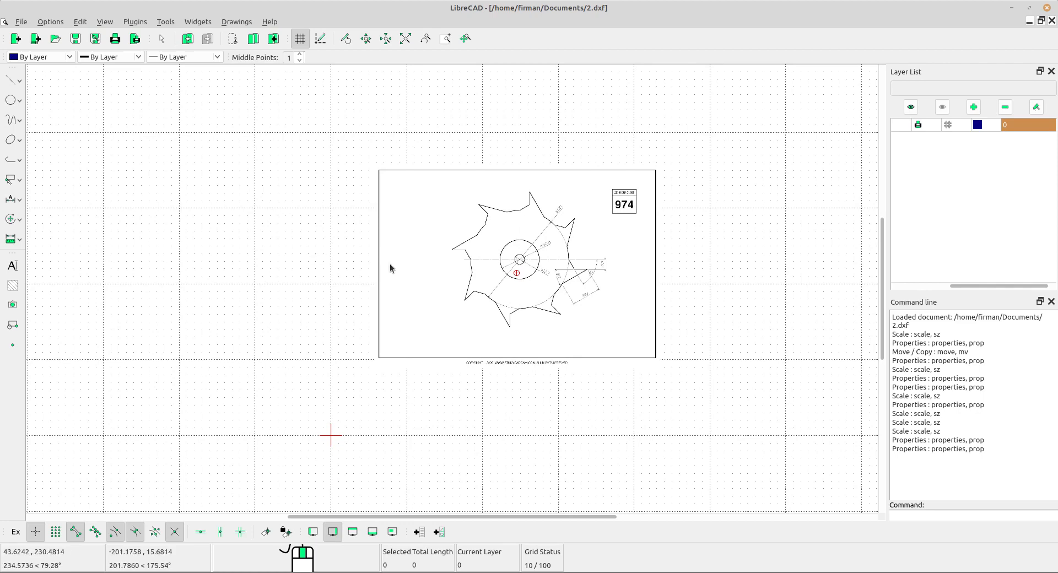
pyautogui.scroll(1, 525, 258)
pyautogui.scroll(7, 524, 258)
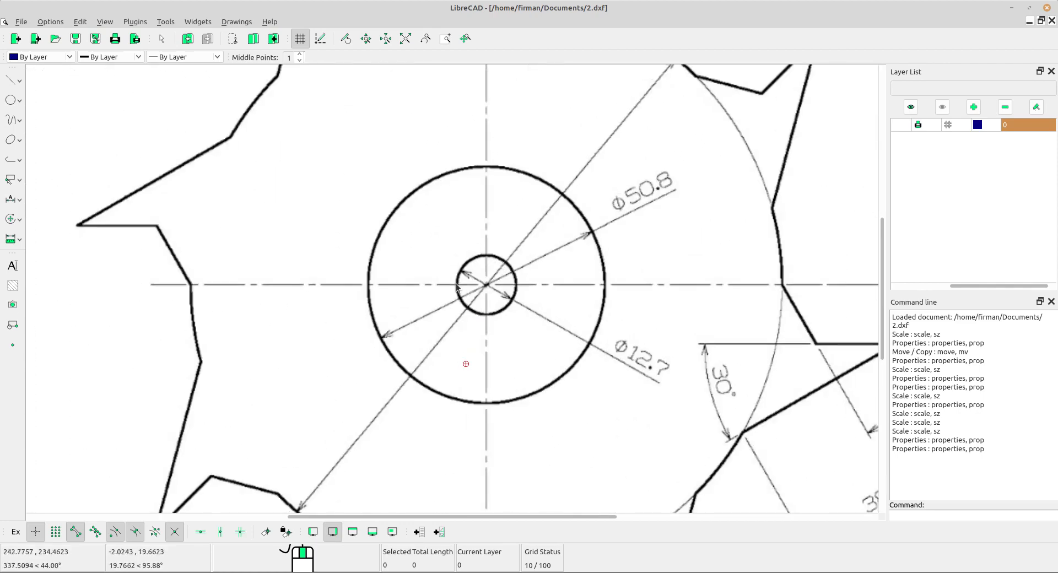
pyautogui.scroll(4, 503, 290)
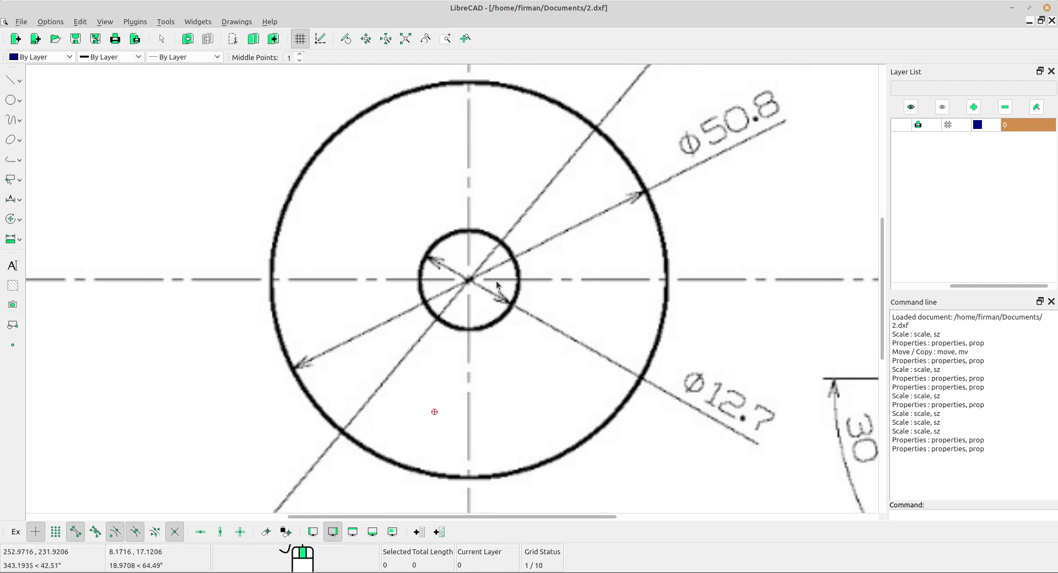
pyautogui.scroll(-8, 496, 282)
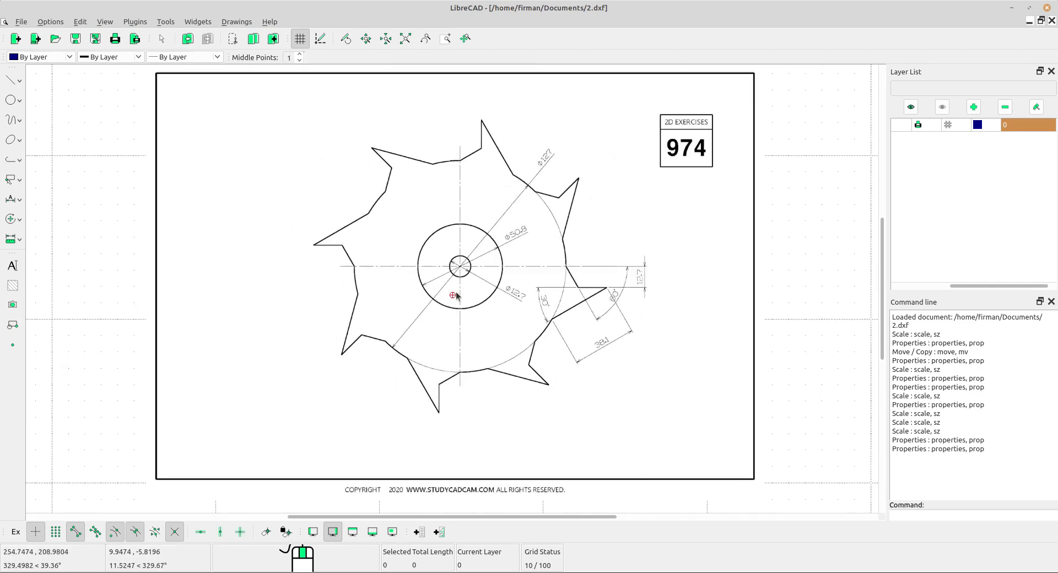
pyautogui.scroll(2, 457, 296)
pyautogui.scroll(2, 555, 296)
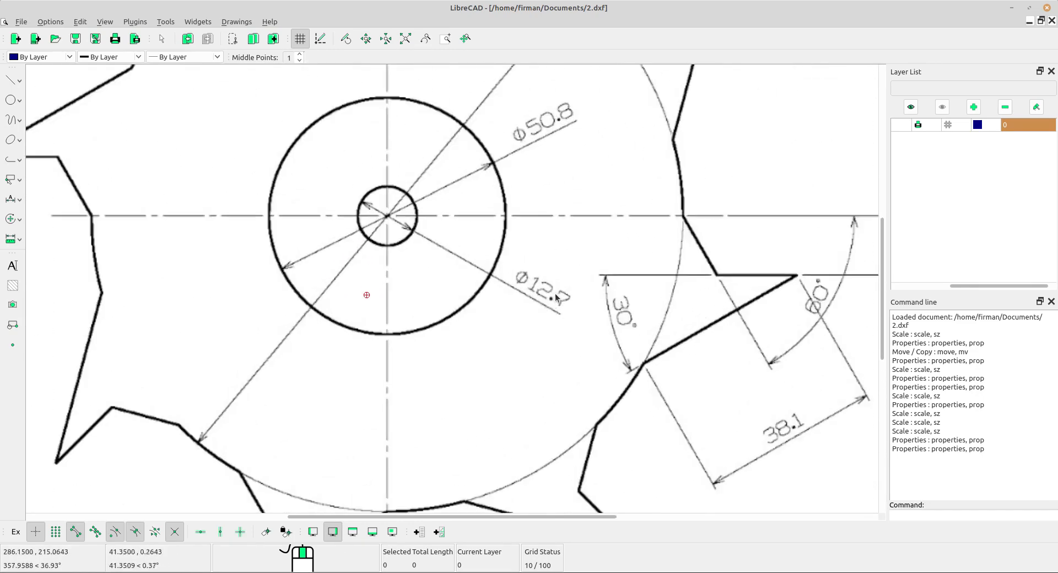
pyautogui.scroll(2, 555, 296)
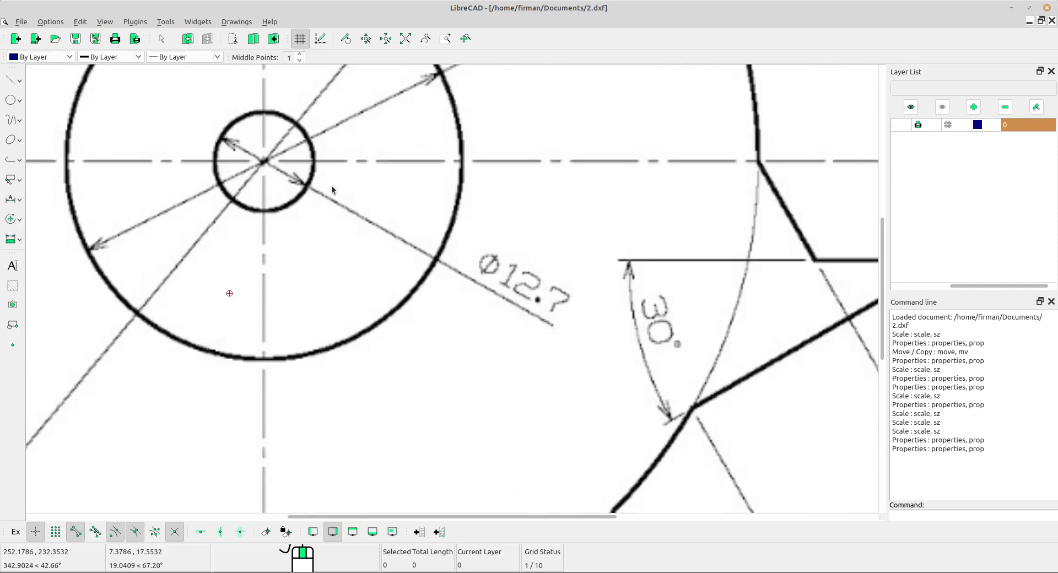
pyautogui.scroll(-6, 561, 306)
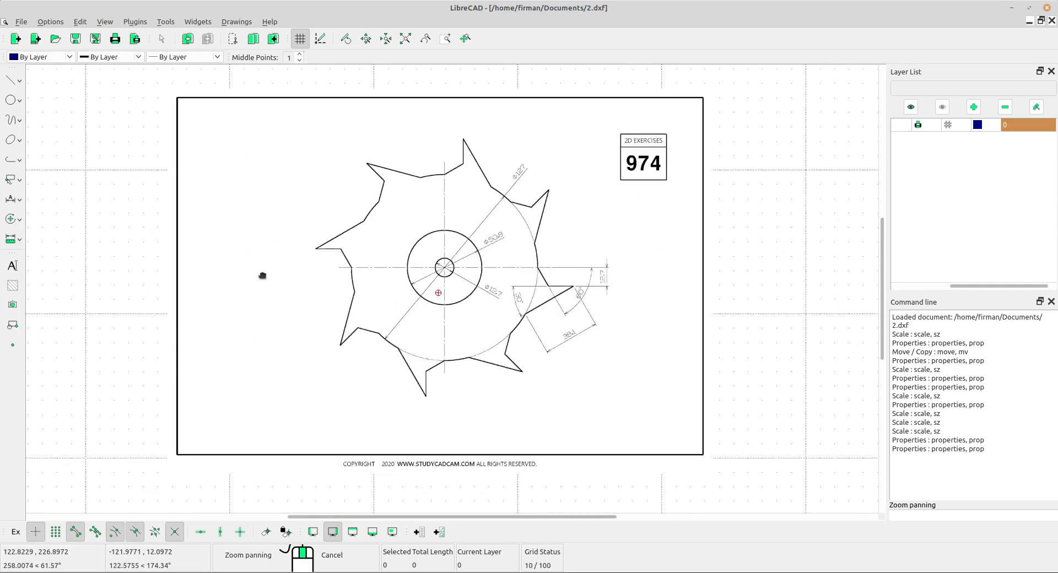
# - Draw a circle with a radius of 12.7/2 in the empty area to the left of the reference sheet
pyautogui.click(12, 101)
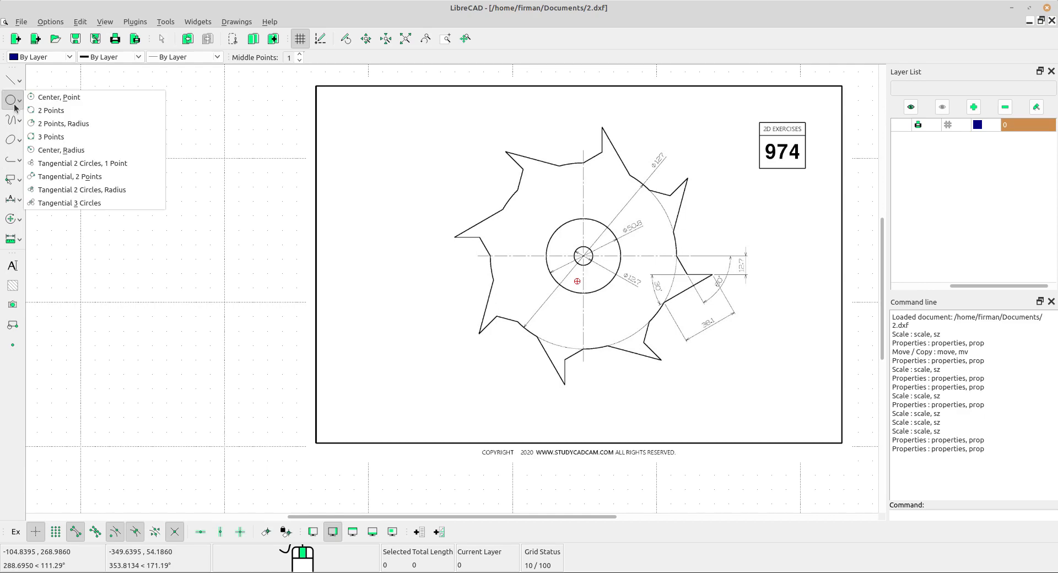
pyautogui.click(62, 97)
pyautogui.scroll(-1, 193, 184)
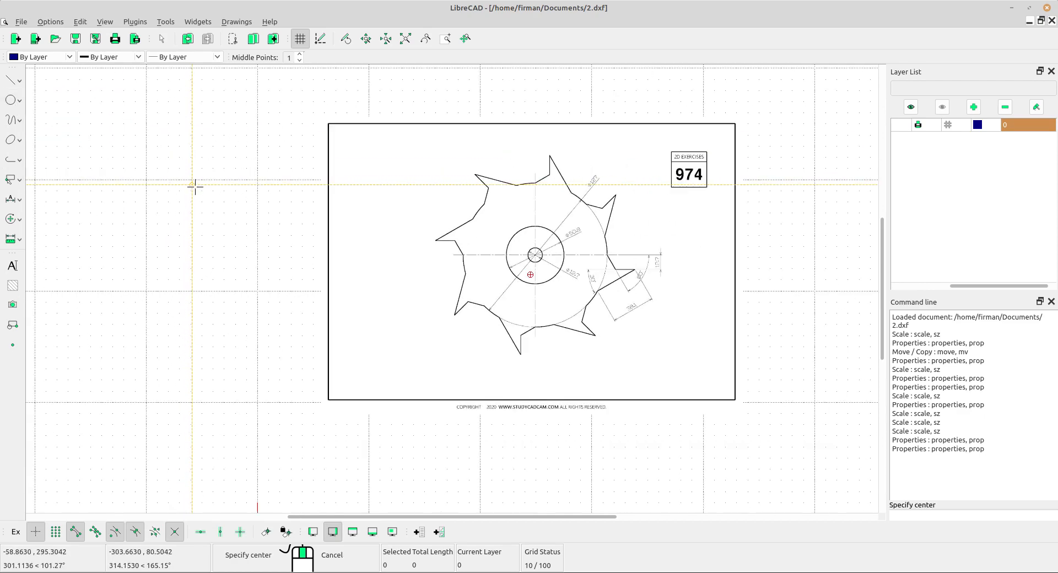
pyautogui.click(170, 282)
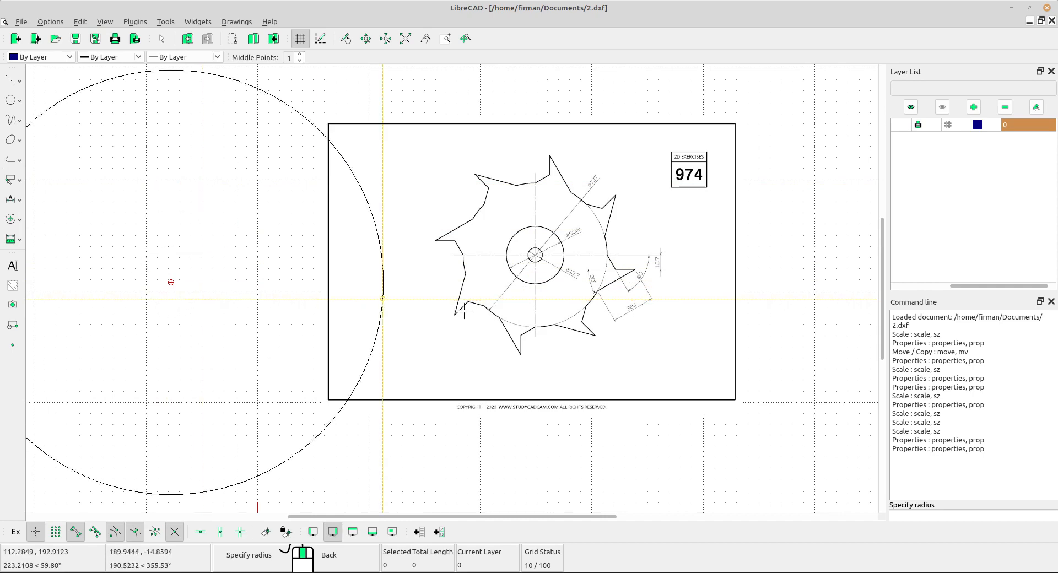
pyautogui.scroll(3, 572, 267)
pyautogui.scroll(4, 573, 267)
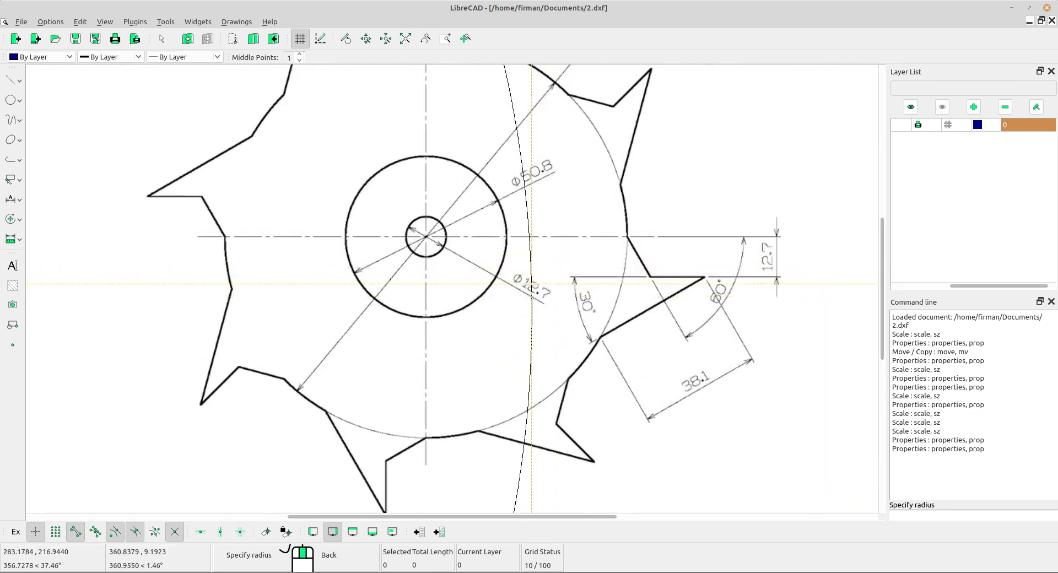
pyautogui.scroll(3, 502, 288)
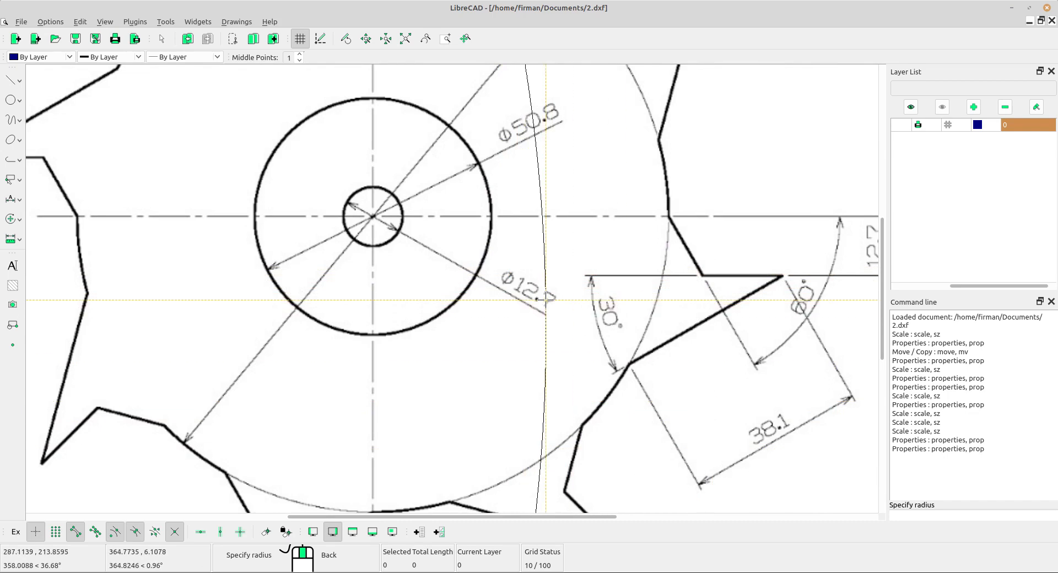
pyautogui.scroll(-8, 545, 296)
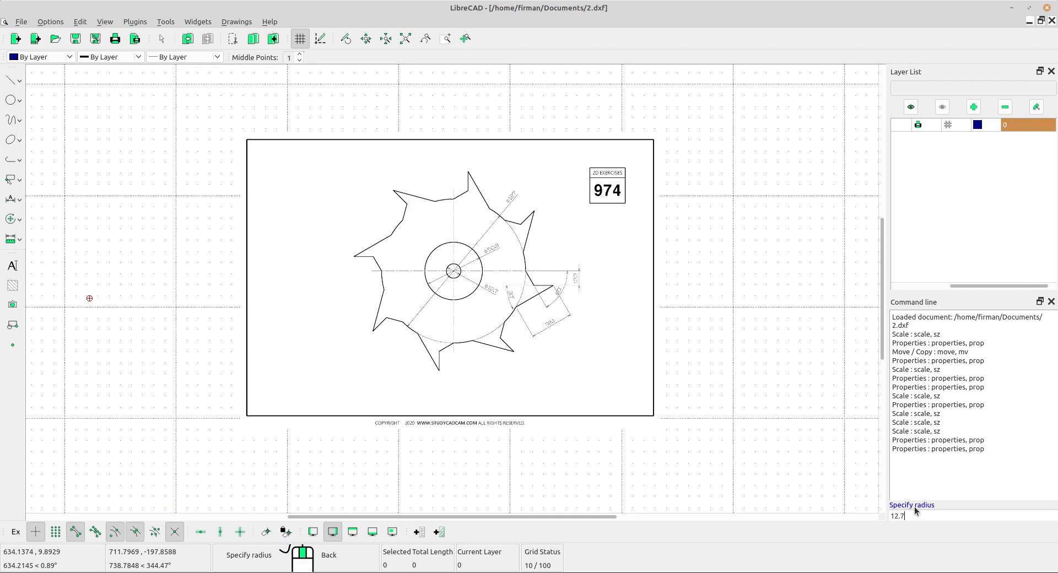
pyautogui.write('/2')
pyautogui.press('Return')
pyautogui.scroll(4, 90, 307)
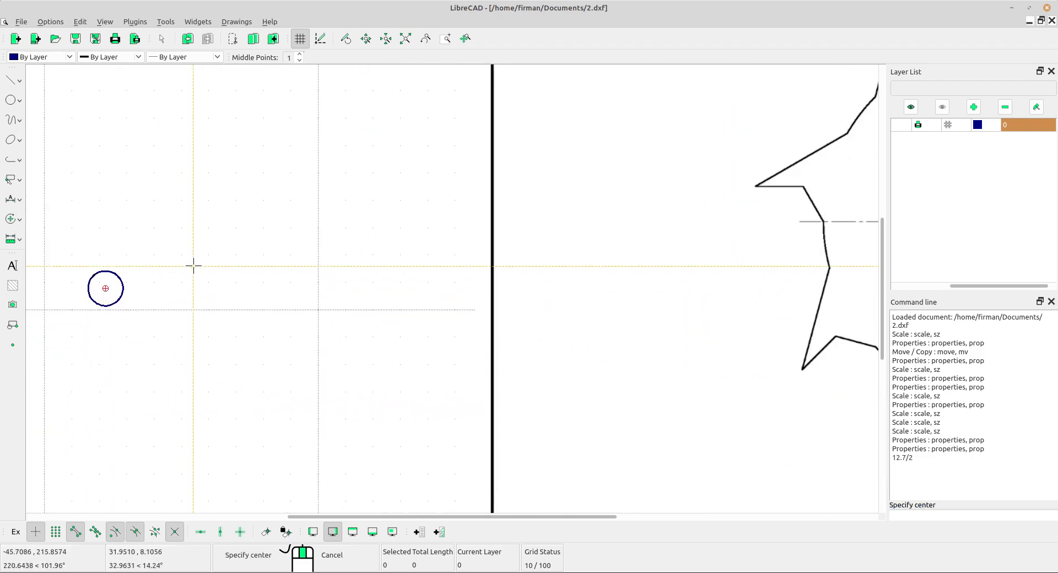
# - Draw a circle with a radius of 50.8/2 concentric with the small circle beside the reference sheet
pyautogui.scroll(-3, 404, 284)
pyautogui.moveTo(431, 323); pyautogui.dragTo(365, 323, button='middle')
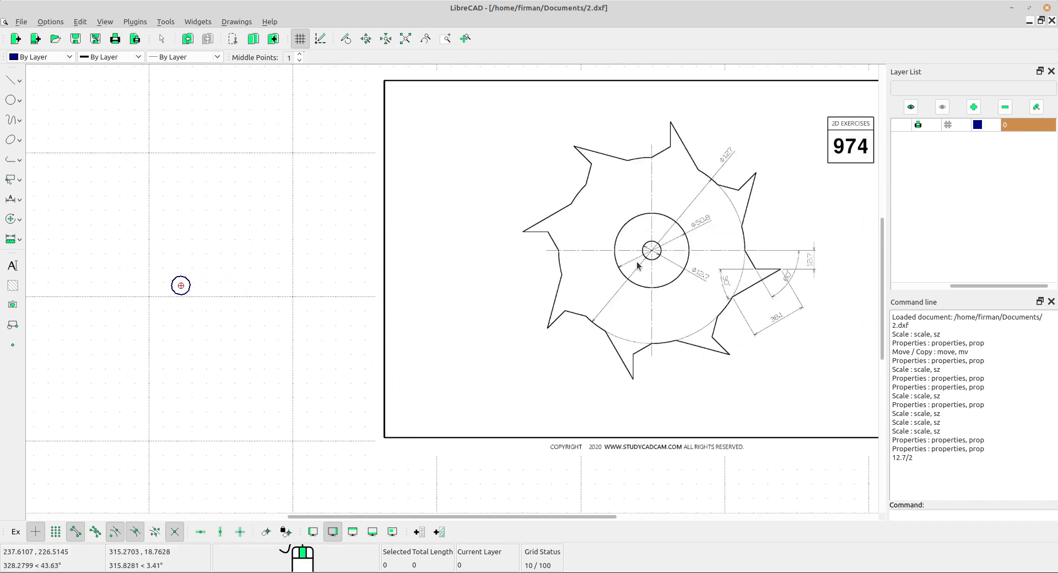
pyautogui.click(11, 100)
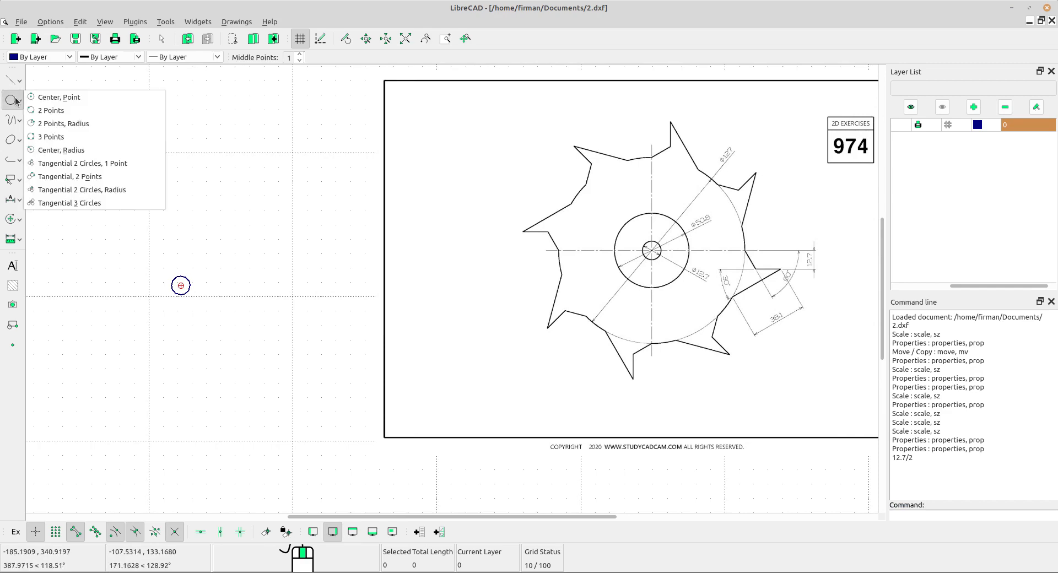
pyautogui.click(65, 105)
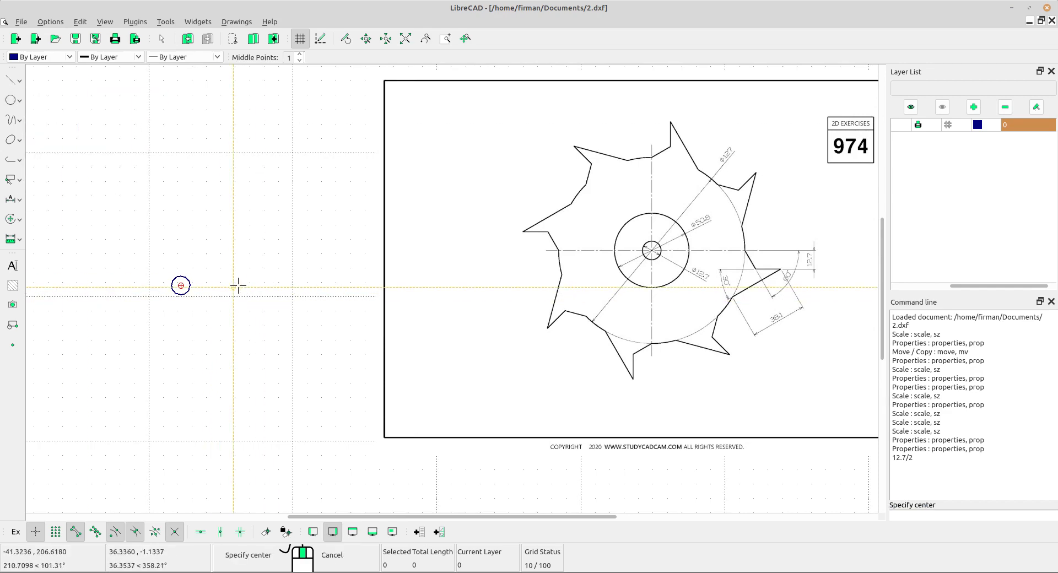
pyautogui.scroll(3, 198, 286)
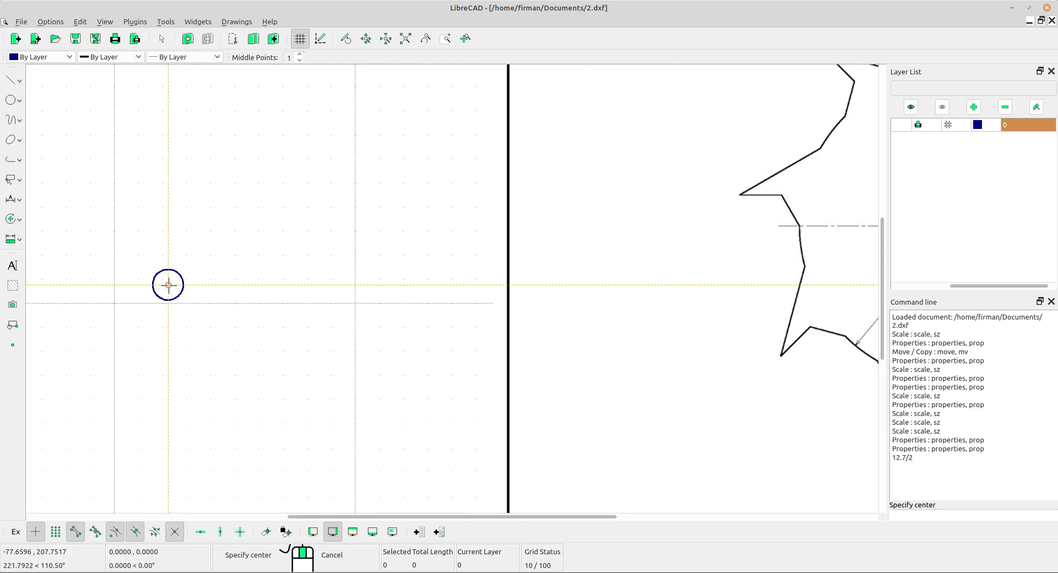
pyautogui.click(168, 284)
pyautogui.scroll(-3, 385, 297)
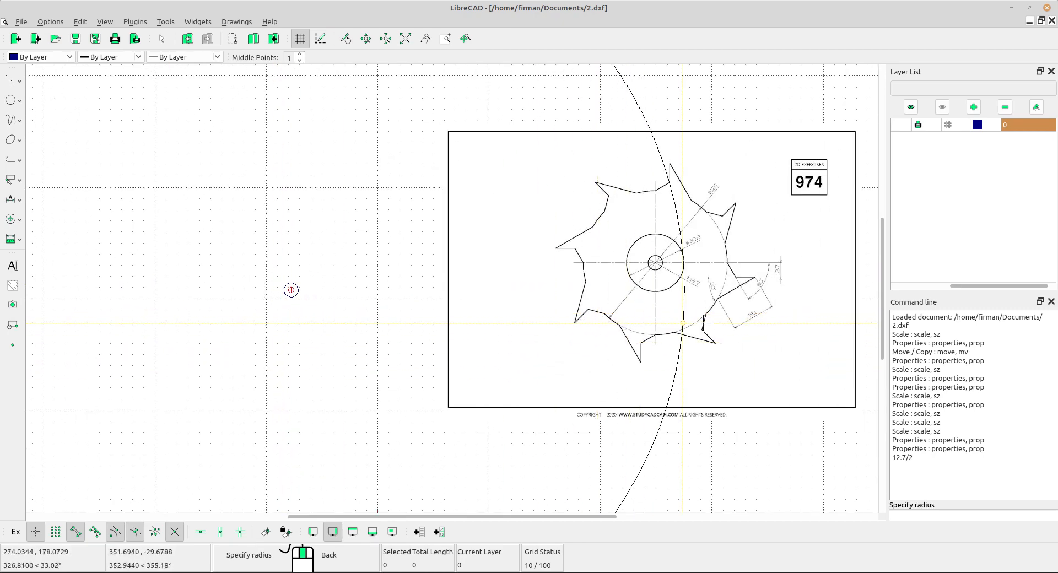
pyautogui.scroll(4, 749, 329)
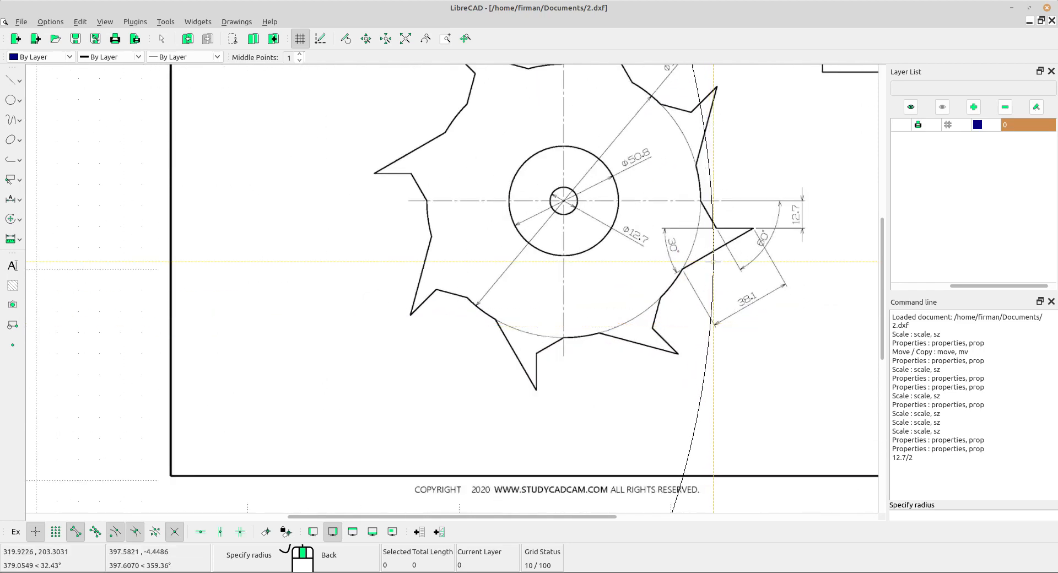
pyautogui.scroll(2, 607, 186)
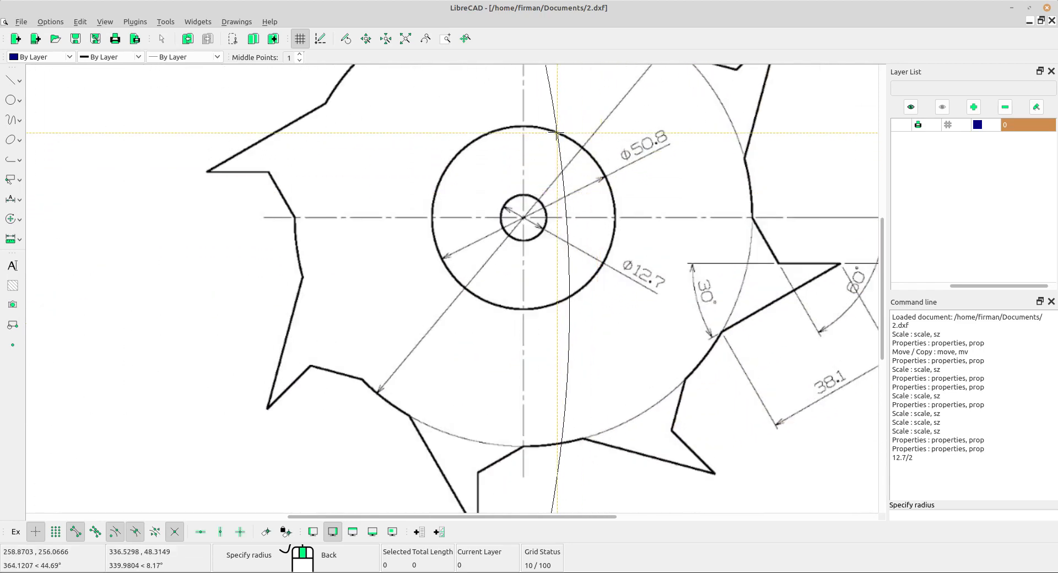
pyautogui.scroll(2, 620, 140)
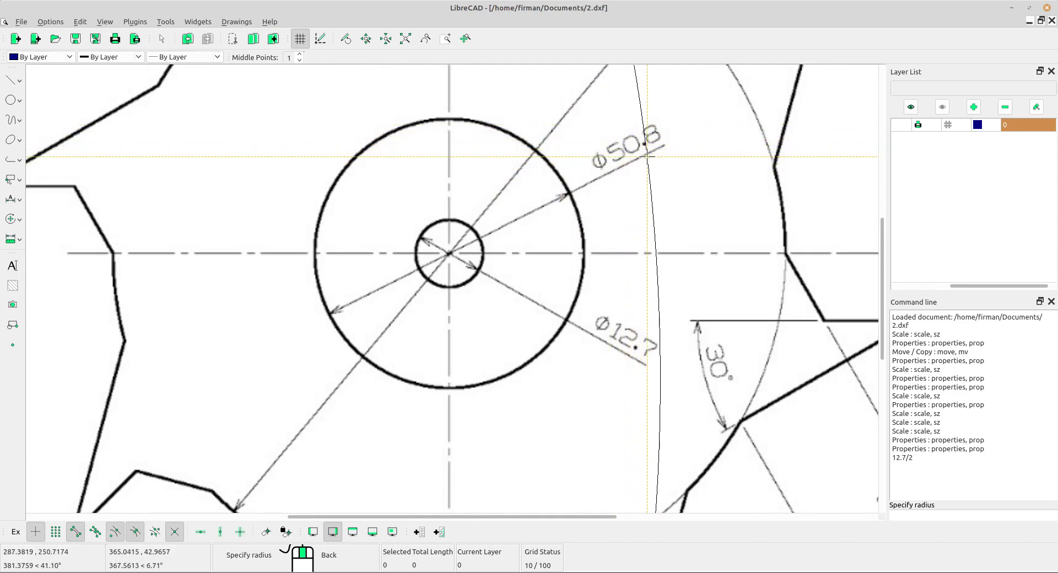
pyautogui.scroll(-5, 576, 208)
pyautogui.scroll(-1, 487, 268)
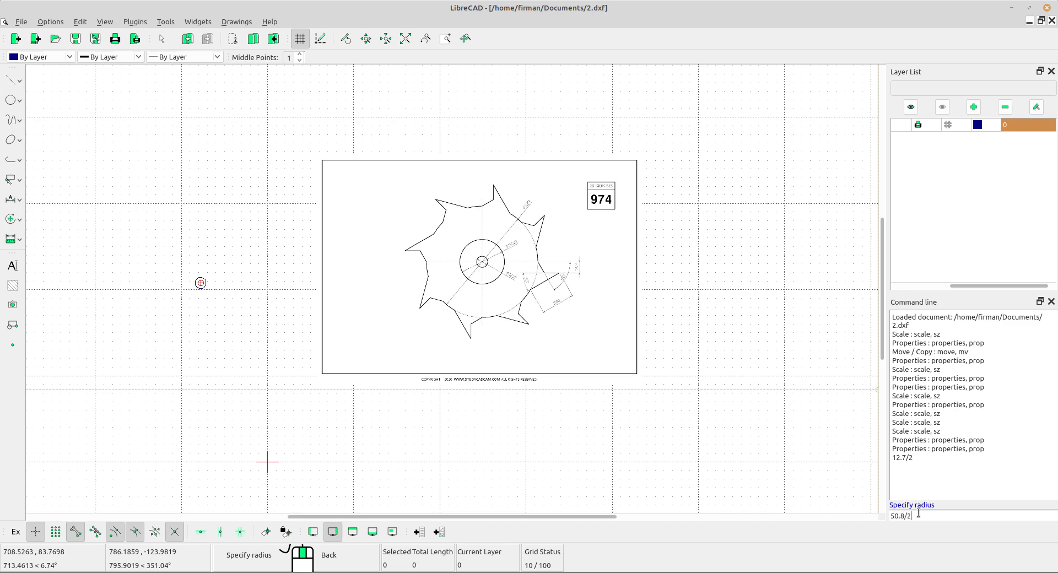
pyautogui.press('Return')
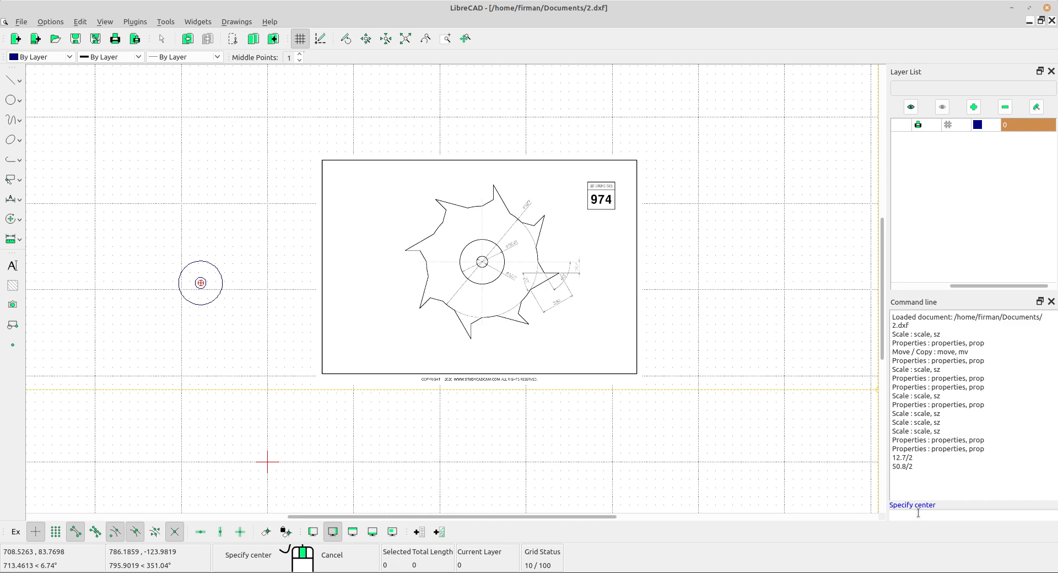
# - Add an outer circle with a radius of 127/2 on the same centre as the two existing circles
pyautogui.scroll(2, 521, 256)
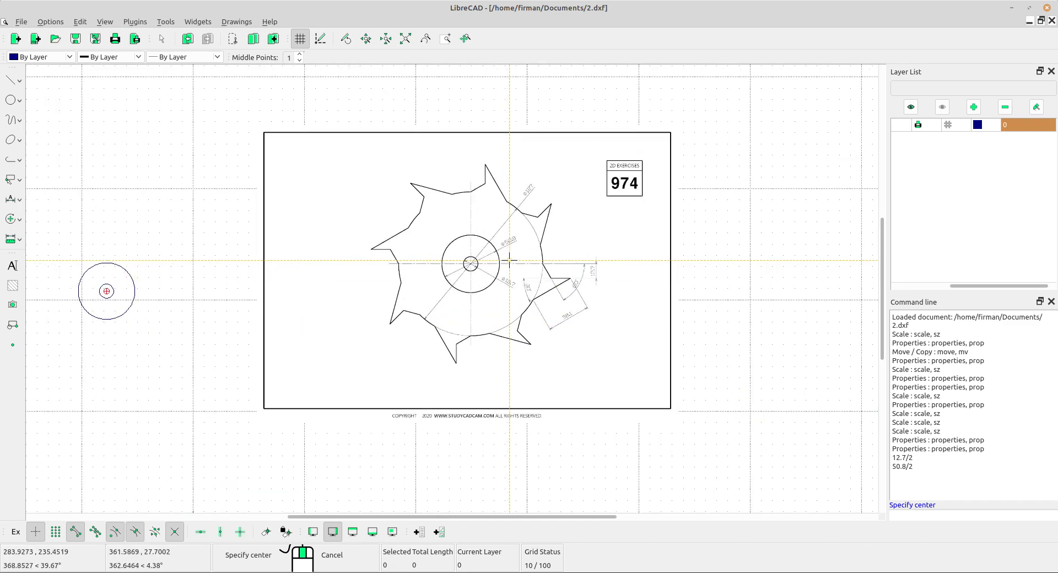
pyautogui.scroll(3, 518, 196)
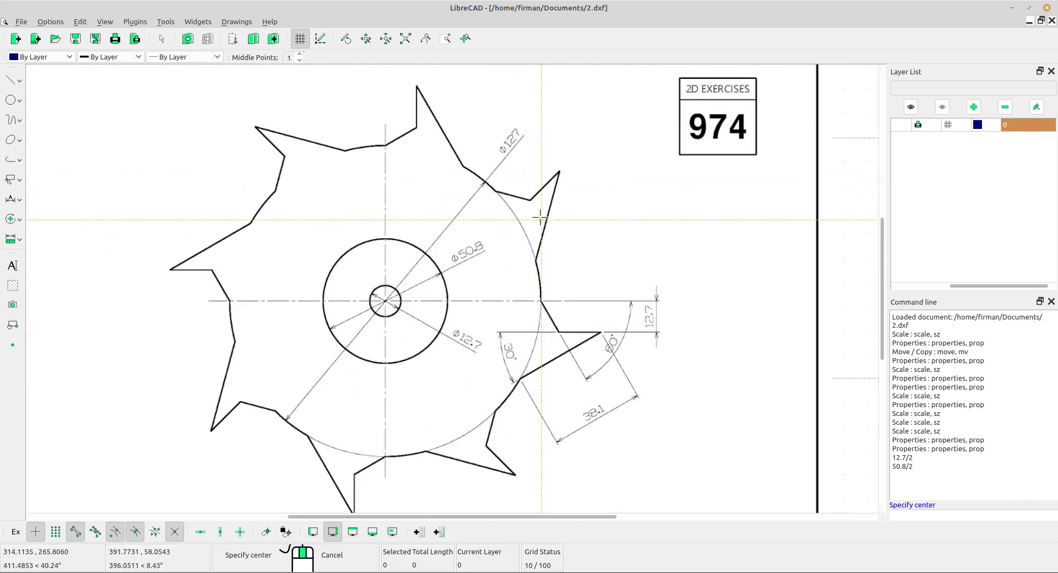
pyautogui.scroll(2, 506, 142)
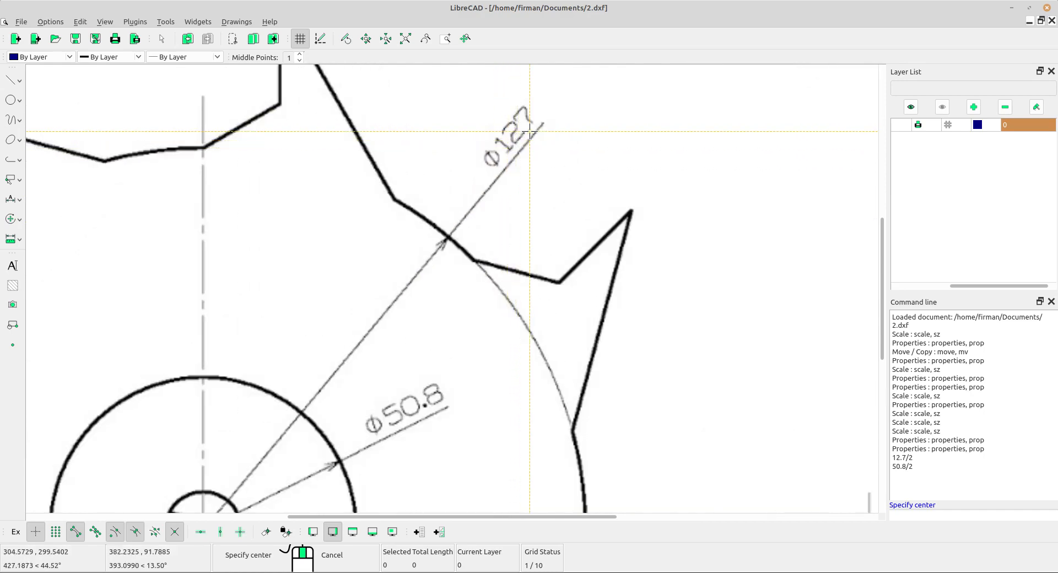
pyautogui.scroll(-6, 529, 131)
pyautogui.scroll(1, 156, 303)
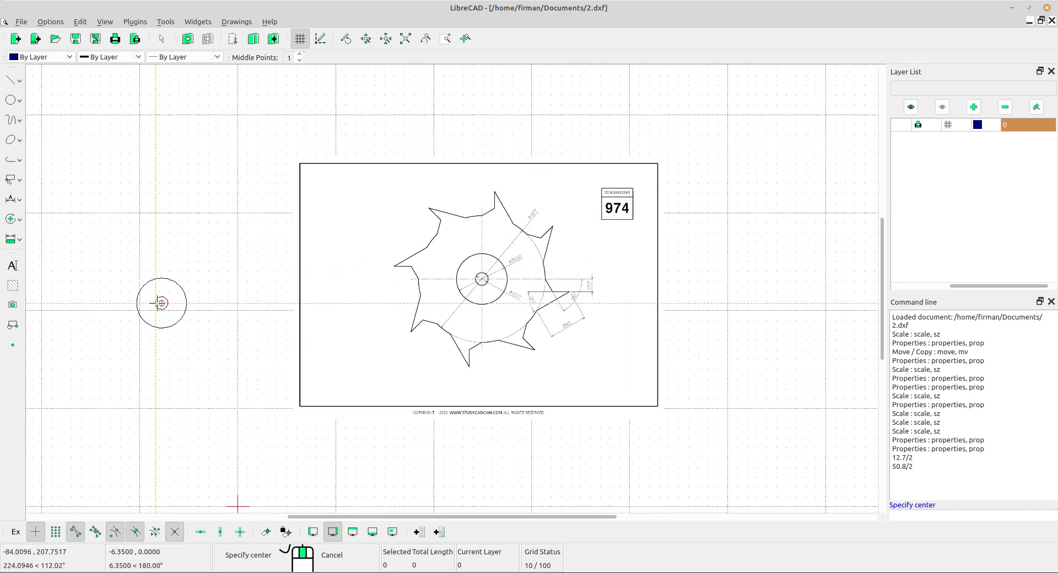
pyautogui.scroll(1, 101, 307)
pyautogui.click(161, 303)
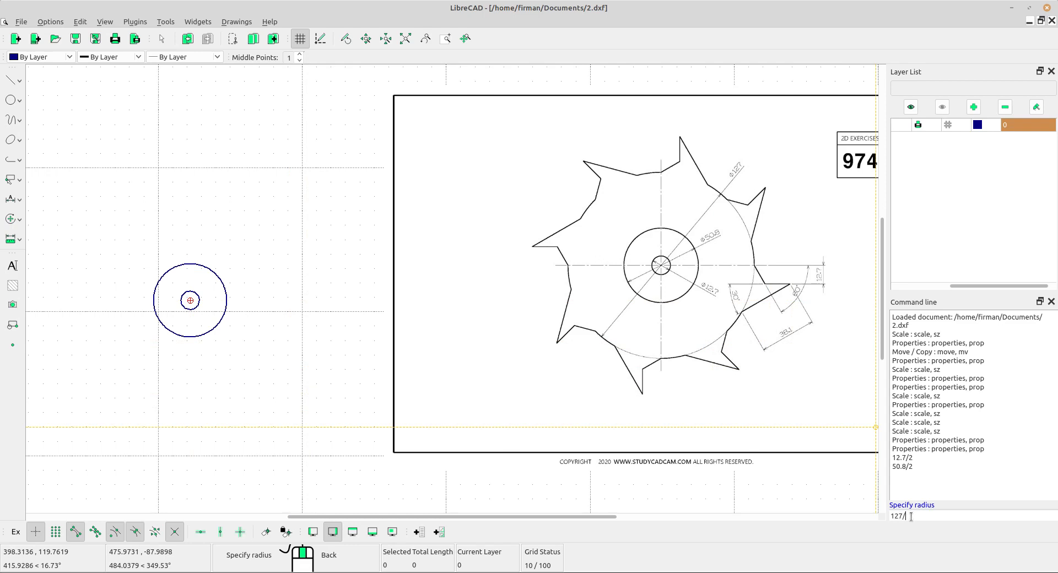
pyautogui.press('Return')
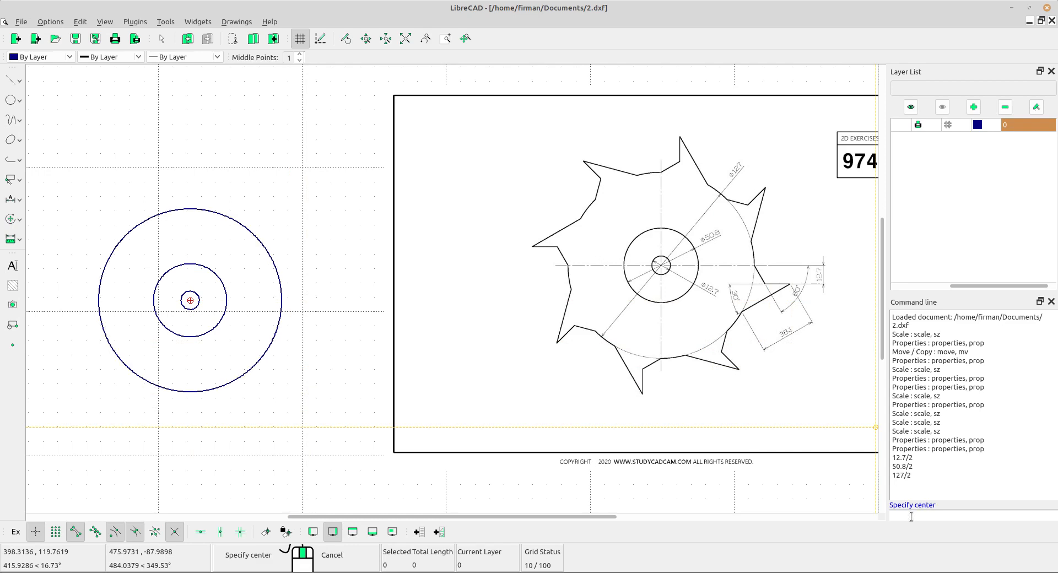
# - Draw a horizontal line with a length of 150, placed by its middle point on the common centre of the three circles
pyautogui.scroll(1, 238, 311)
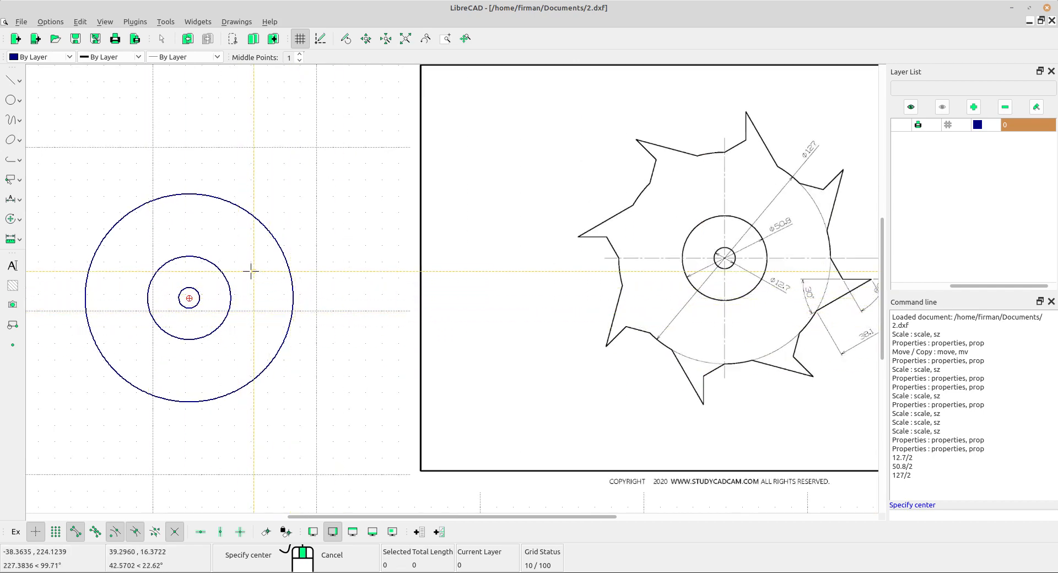
pyautogui.scroll(-2, 367, 280)
pyautogui.moveTo(366, 279); pyautogui.dragTo(331, 258, button='middle')
pyautogui.scroll(2, 689, 271)
pyautogui.scroll(2, 559, 225)
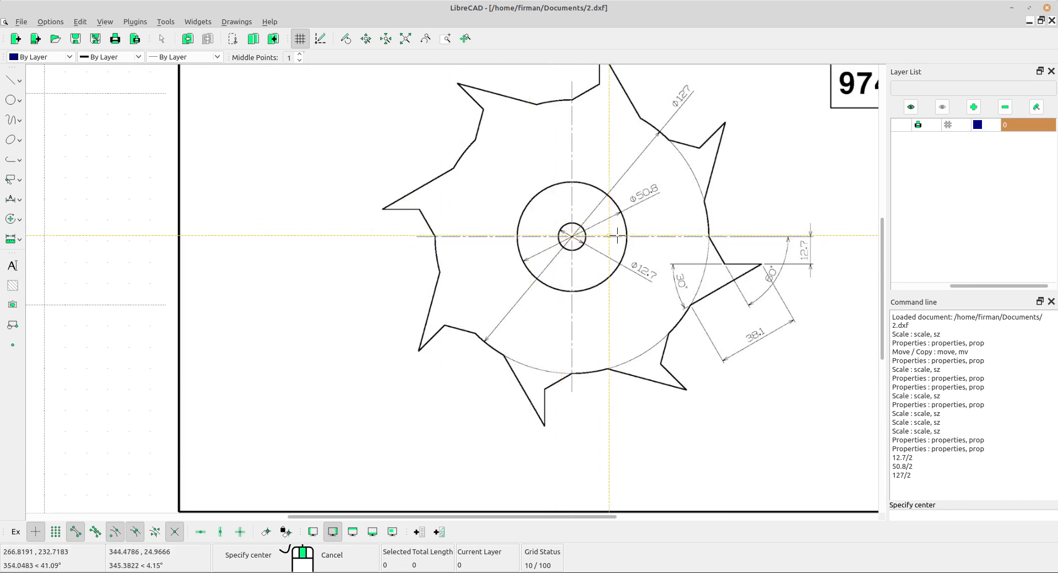
pyautogui.scroll(-1, 536, 267)
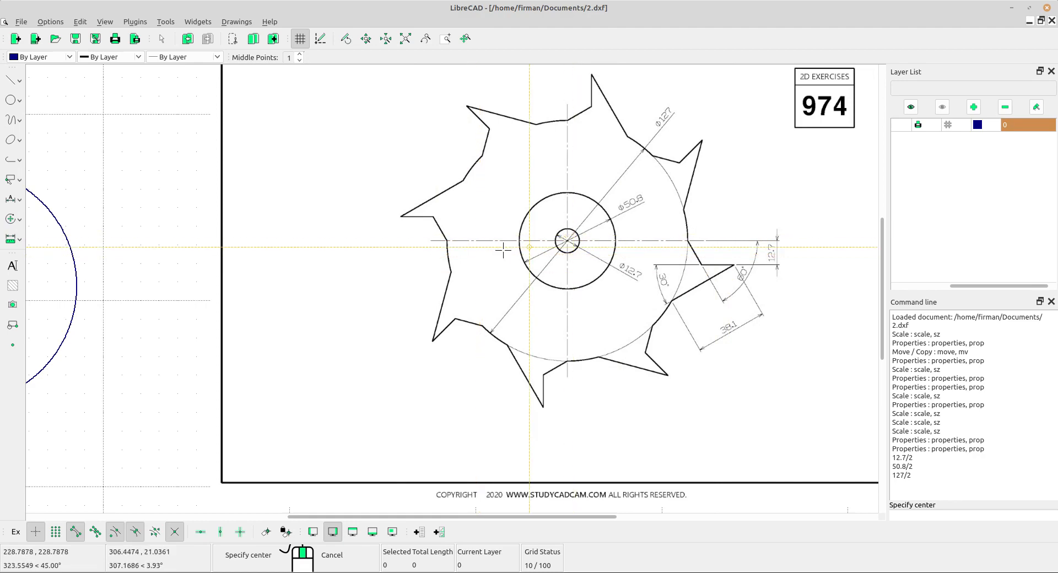
pyautogui.click(12, 80)
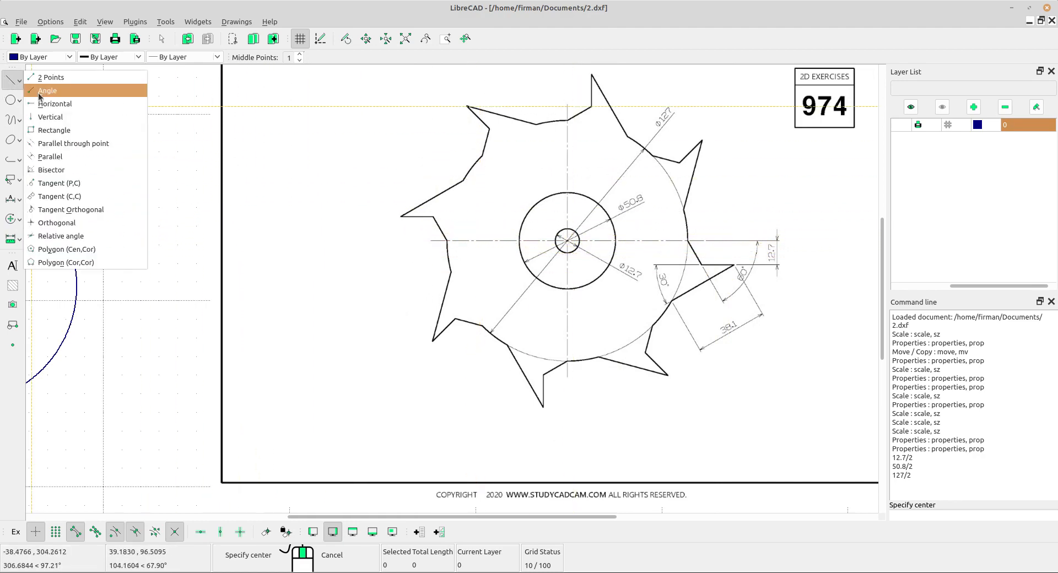
pyautogui.click(53, 107)
pyautogui.scroll(-4, 254, 189)
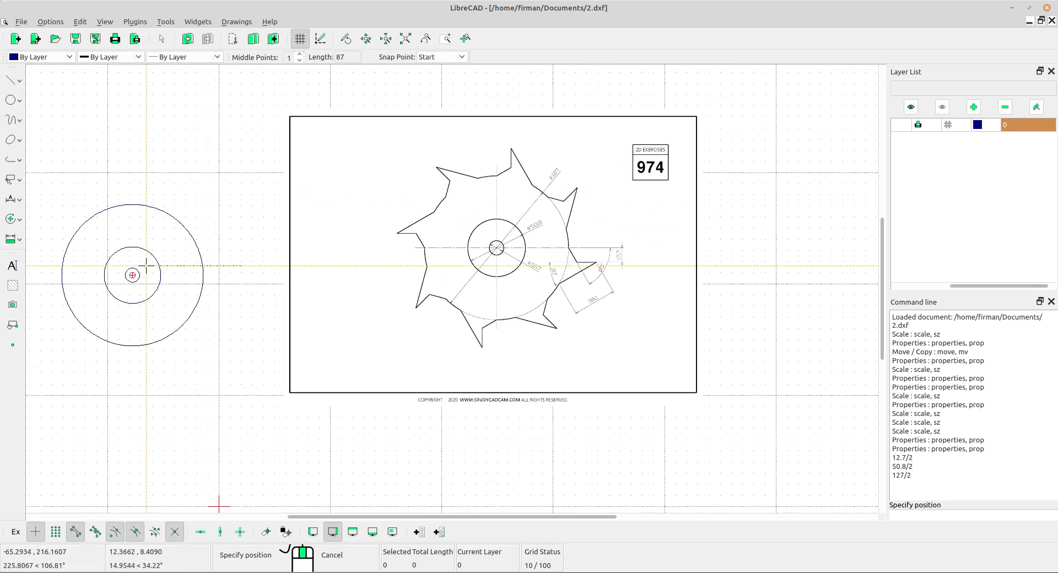
pyautogui.scroll(2, 146, 264)
pyautogui.moveTo(149, 255); pyautogui.dragTo(186, 243, button='middle')
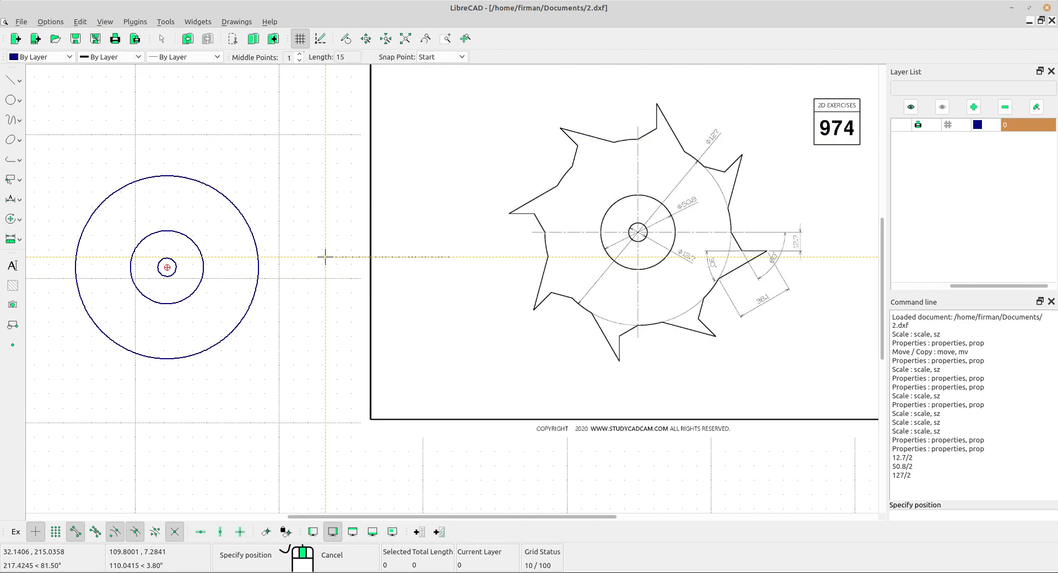
pyautogui.click(446, 57)
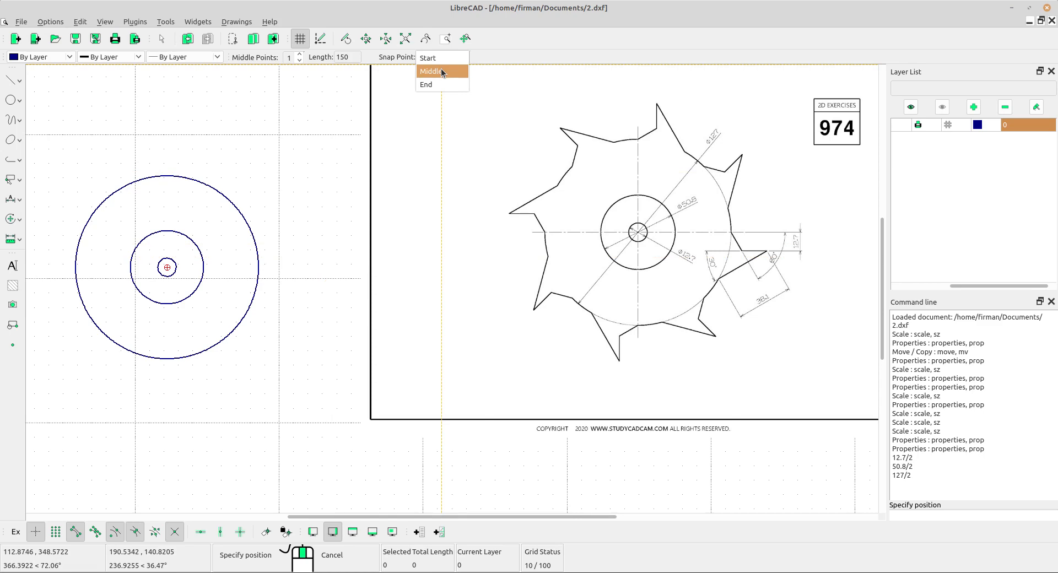
pyautogui.click(441, 71)
pyautogui.scroll(3, 197, 278)
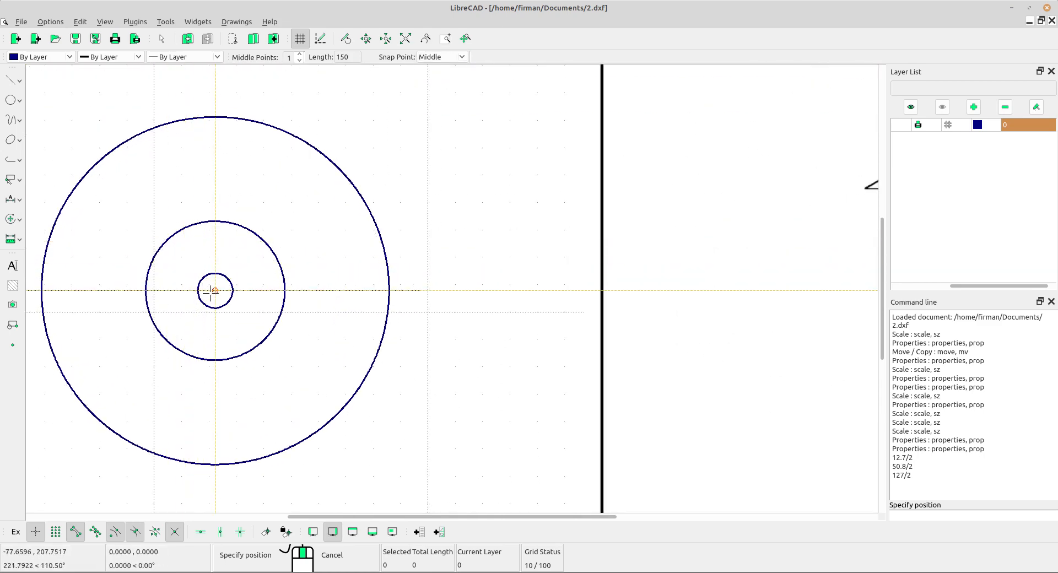
pyautogui.click(215, 290)
pyautogui.scroll(-3, 413, 274)
pyautogui.moveTo(487, 323)
pyautogui.mouseDown(button='middle')
pyautogui.moveTo(378, 237)
pyautogui.moveTo(338, 304)
pyautogui.moveTo(301, 287)
pyautogui.mouseUp(button='middle')
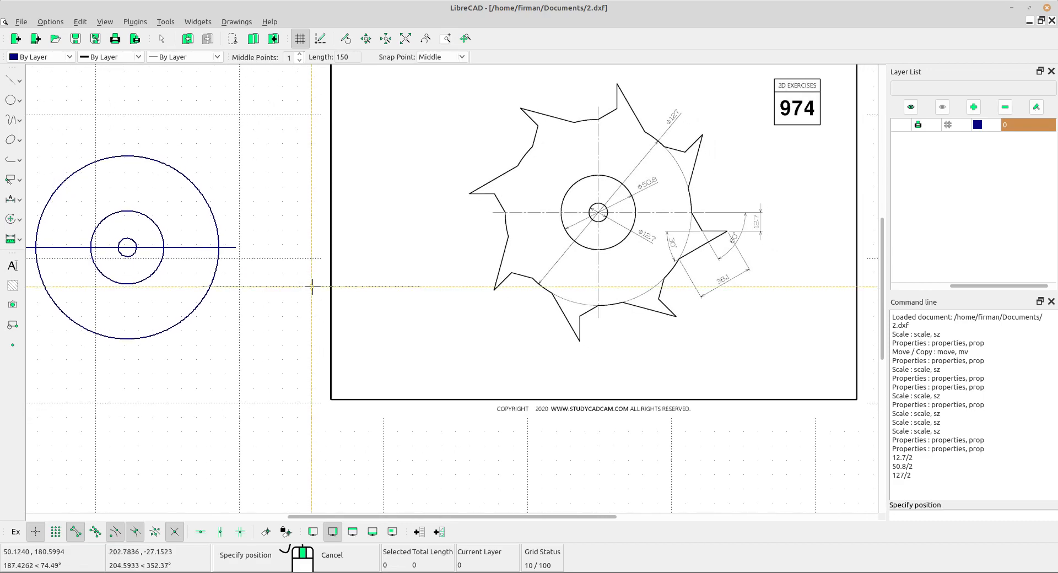
pyautogui.rightClick(301, 205)
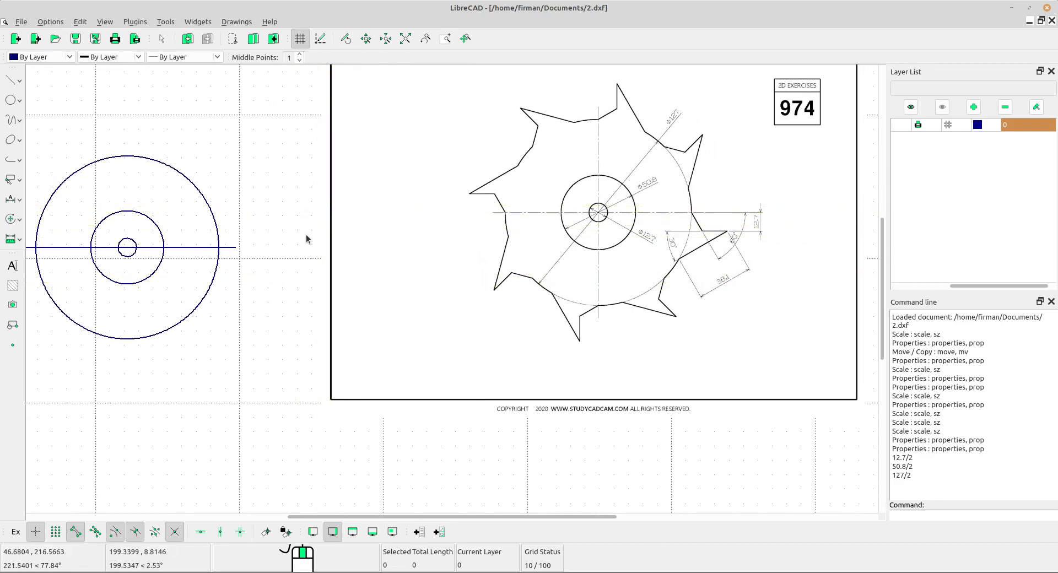
# - Examine the dimensioned tooth in the reference drawing, including its offset from the centre line, edge length and angles
pyautogui.scroll(2, 703, 215)
pyautogui.moveTo(703, 215); pyautogui.dragTo(551, 271, button='middle')
pyautogui.scroll(2, 509, 316)
pyautogui.moveTo(511, 318); pyautogui.dragTo(515, 275, button='middle')
pyautogui.scroll(2, 517, 260)
pyautogui.scroll(1, 517, 260)
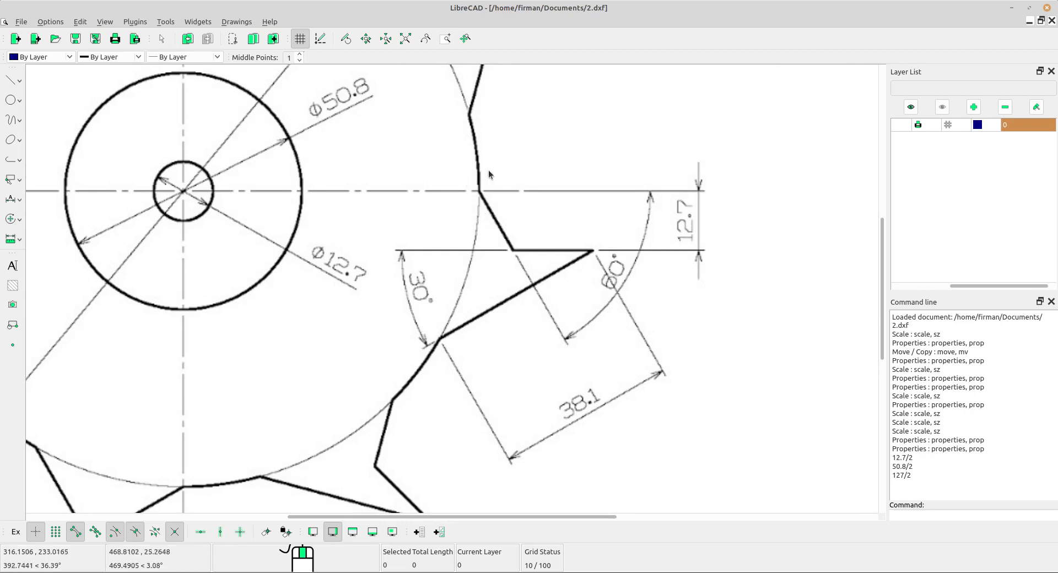
pyautogui.scroll(-3, 541, 234)
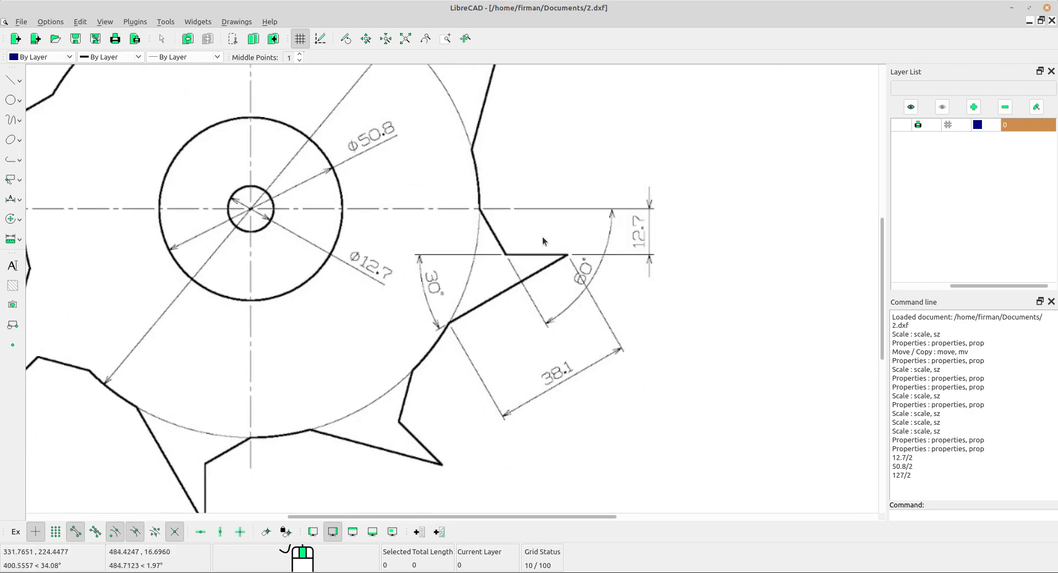
pyautogui.moveTo(557, 310); pyautogui.dragTo(562, 291, button='middle')
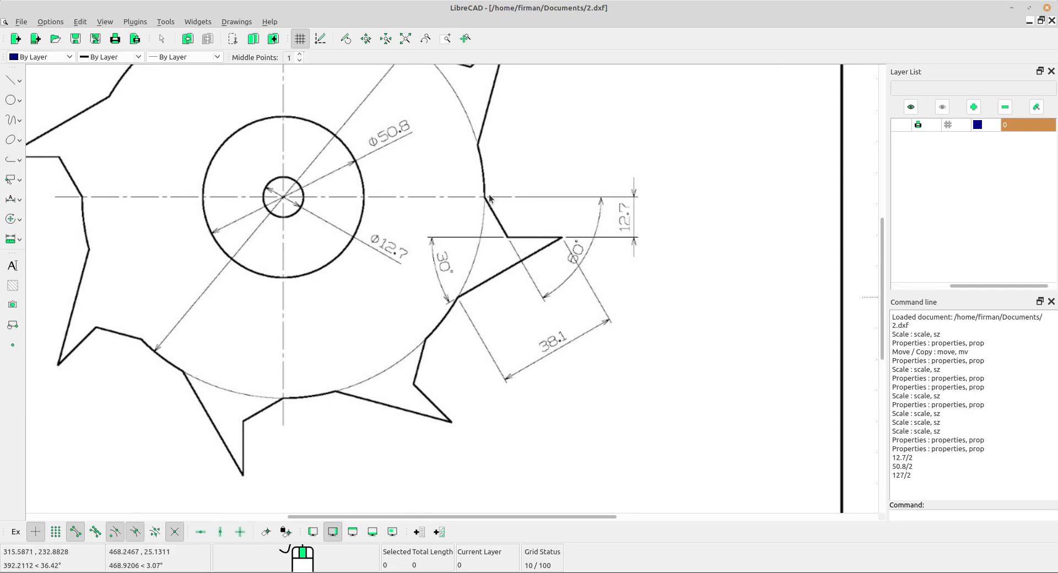
pyautogui.scroll(2, 484, 203)
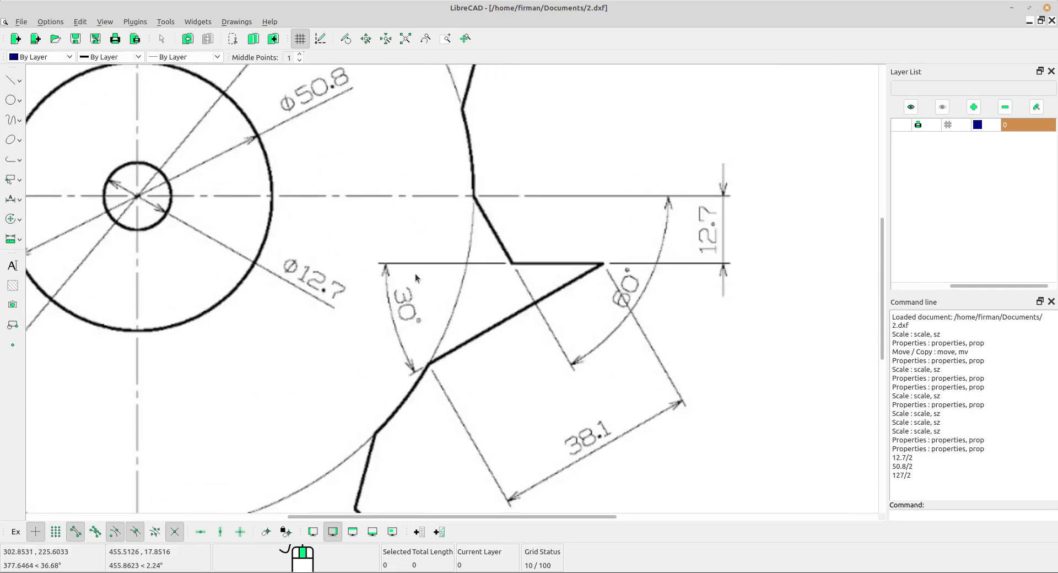
pyautogui.scroll(1, 541, 261)
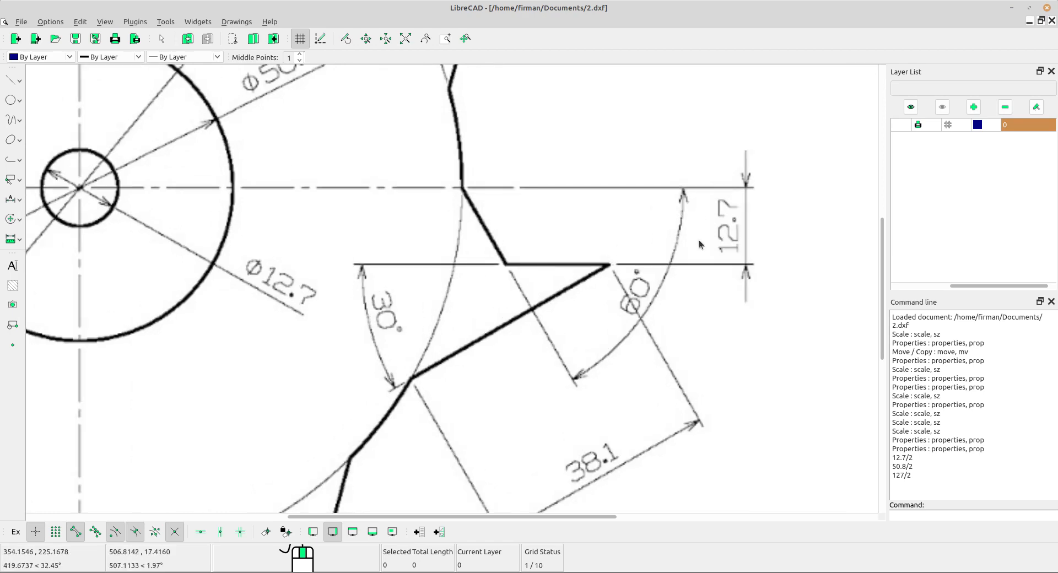
pyautogui.scroll(1, 675, 253)
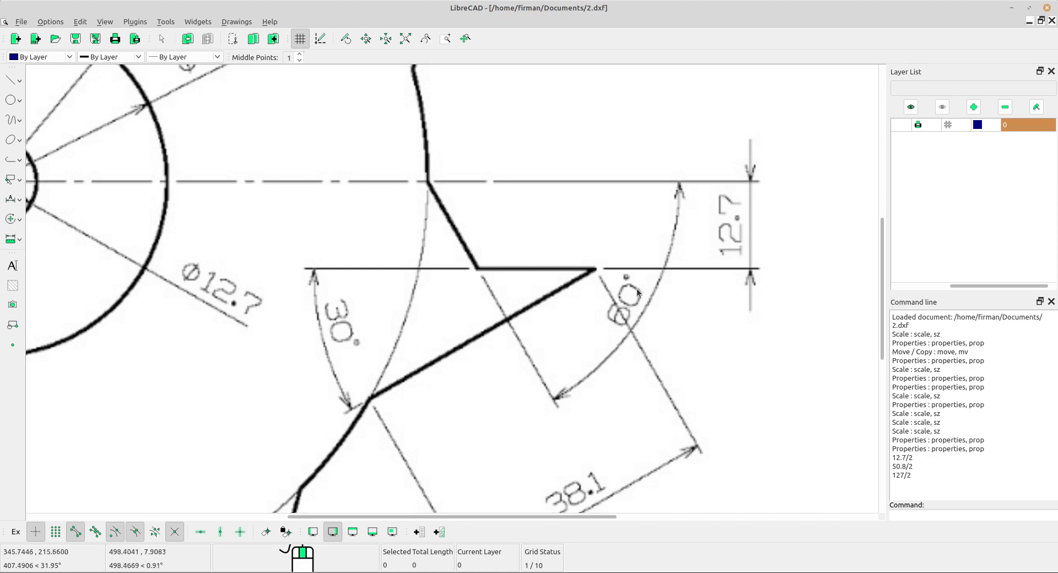
pyautogui.scroll(-8, 709, 253)
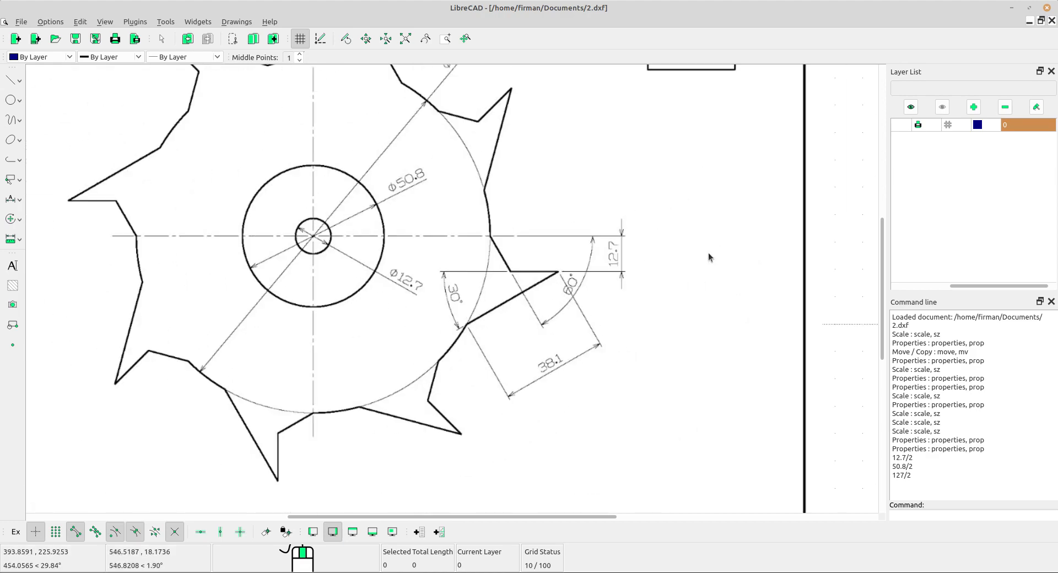
pyautogui.scroll(4, 226, 268)
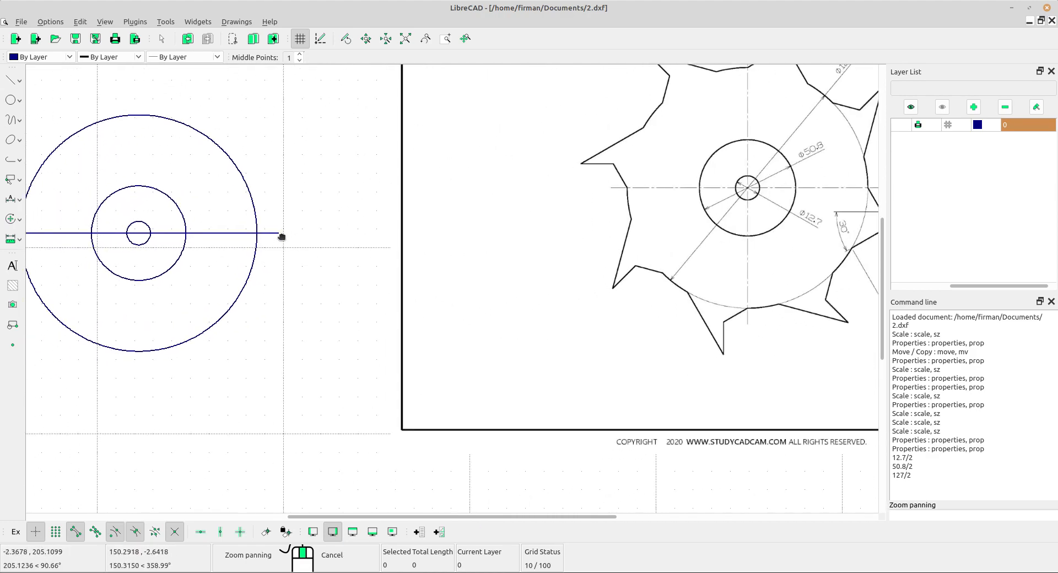
pyautogui.scroll(-3, 217, 255)
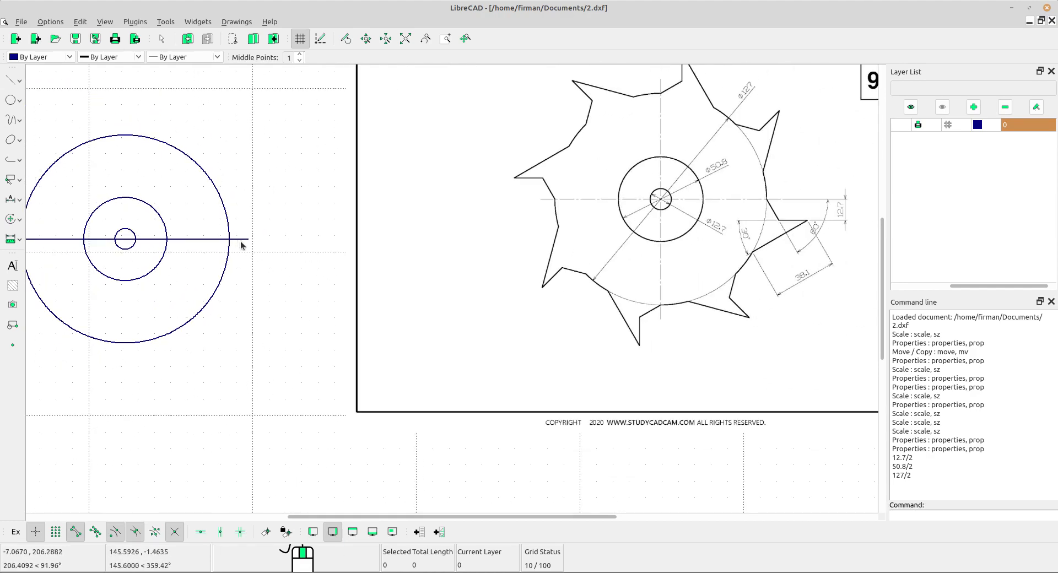
# - Draw a relative-angle line at -60° to the horizontal line, length 100, through the horizontal line's right-hand intersection with the outer circle
pyautogui.click(11, 81)
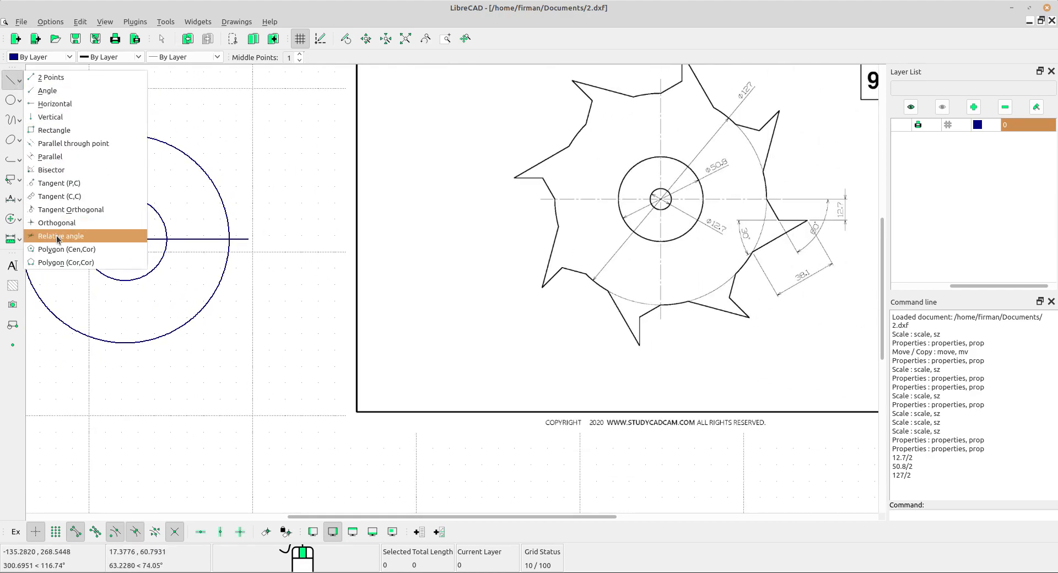
pyautogui.click(58, 236)
pyautogui.click(348, 61)
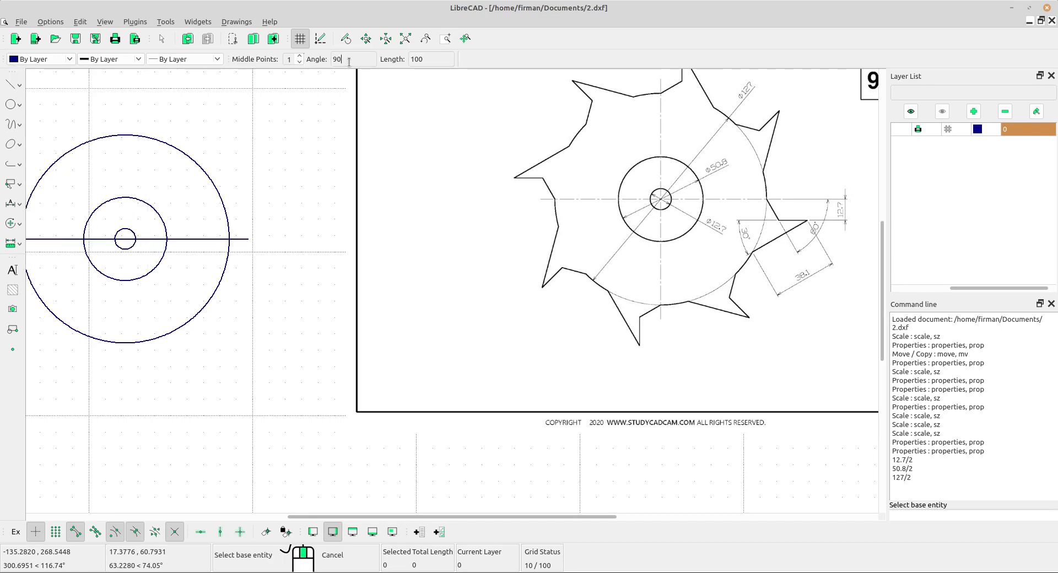
pyautogui.moveTo(349, 60); pyautogui.dragTo(332, 59)
pyautogui.scroll(3, 258, 243)
pyautogui.click(266, 232)
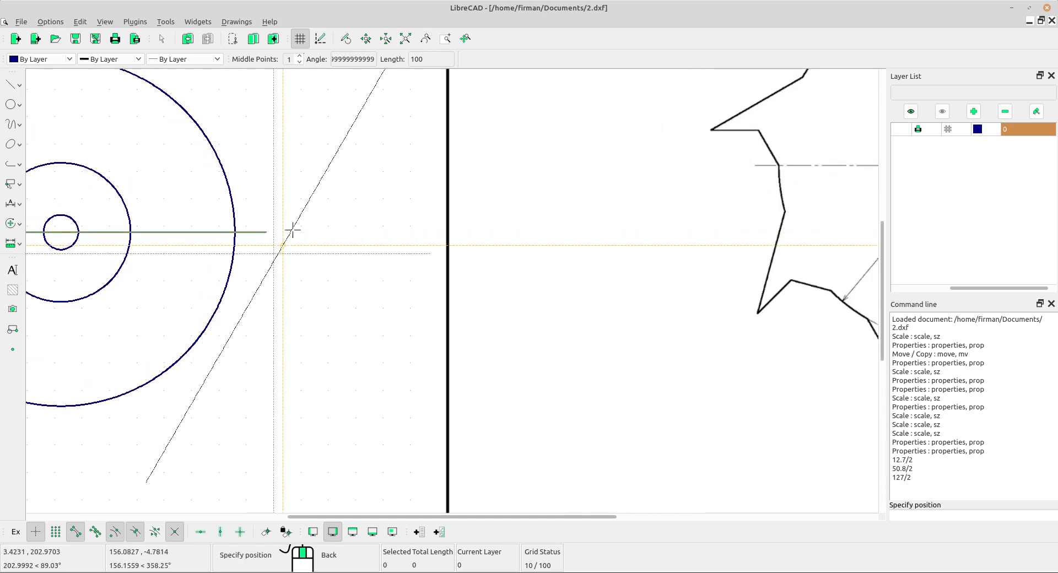
pyautogui.scroll(-2, 269, 246)
pyautogui.moveTo(270, 246)
pyautogui.mouseDown(button='middle')
pyautogui.moveTo(165, 266)
pyautogui.moveTo(241, 245)
pyautogui.mouseUp(button='middle')
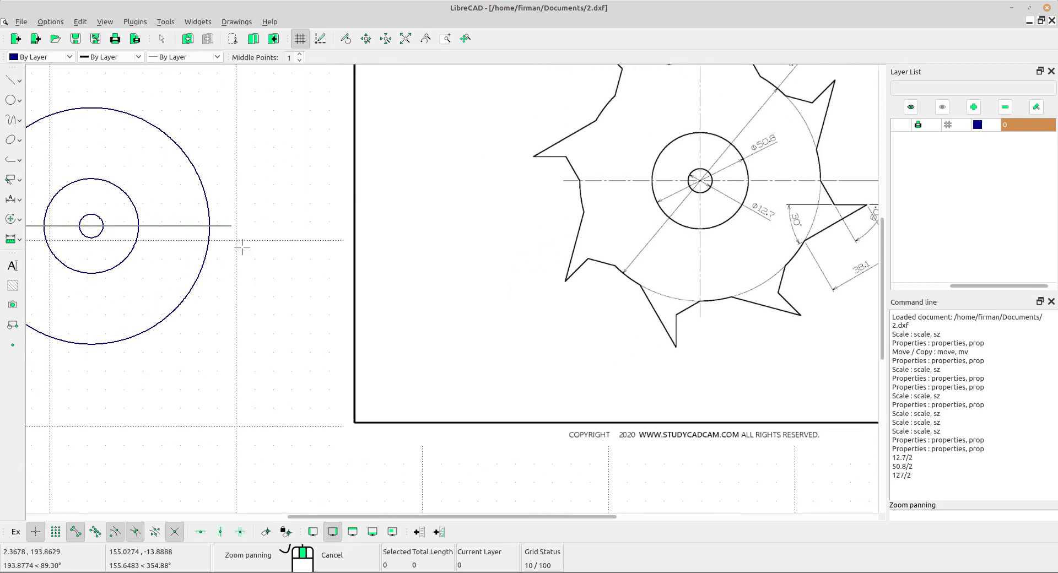
pyautogui.doubleClick(358, 60)
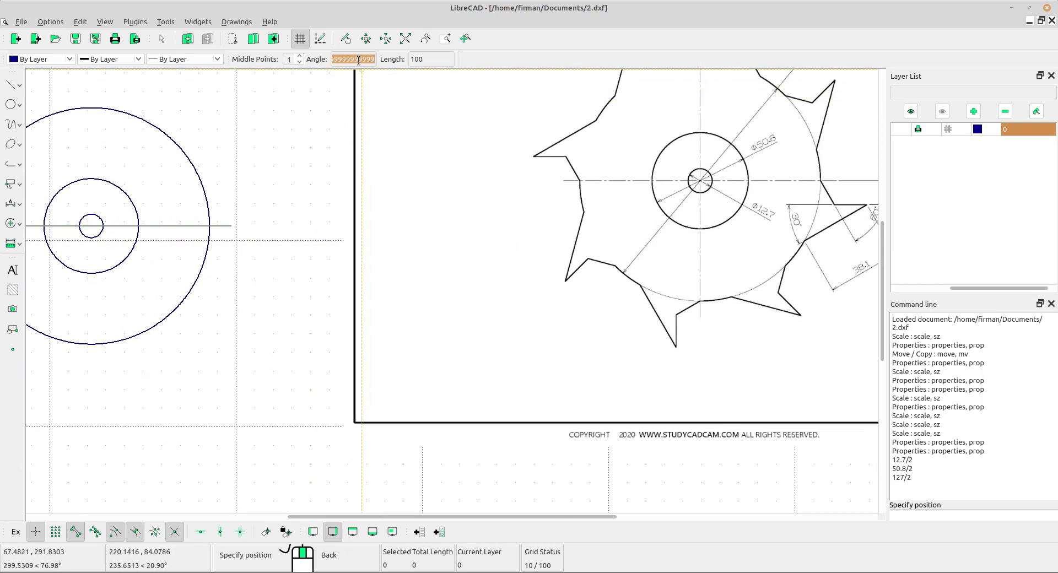
pyautogui.write('59.')
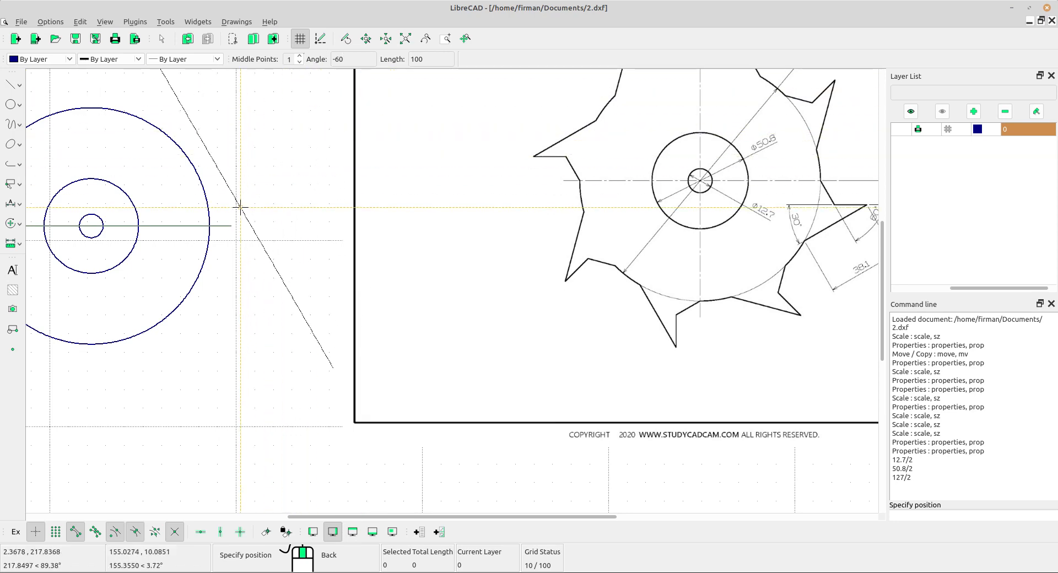
pyautogui.scroll(1, 238, 208)
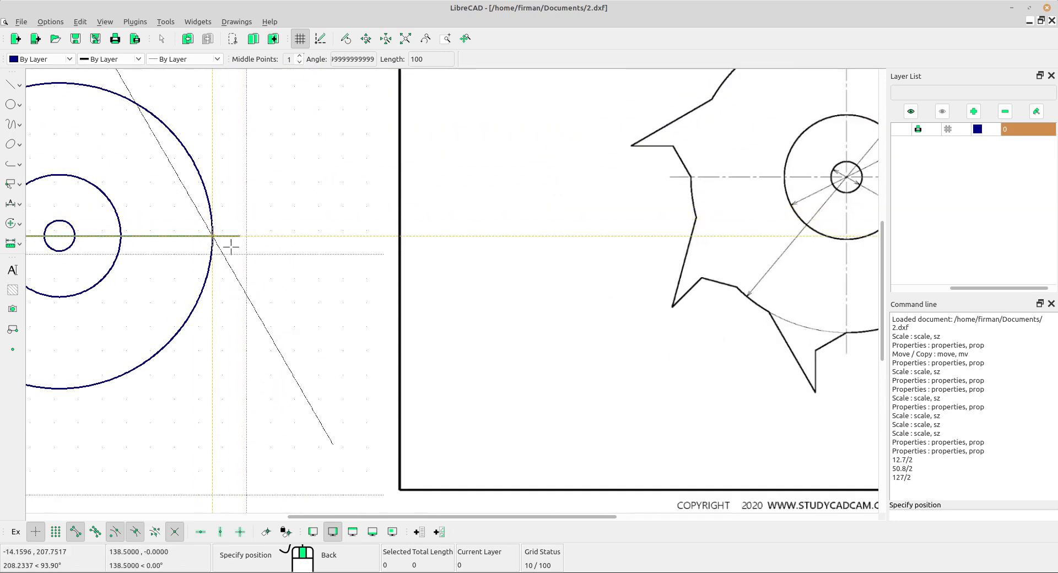
pyautogui.scroll(1, 227, 238)
pyautogui.scroll(-2, 246, 237)
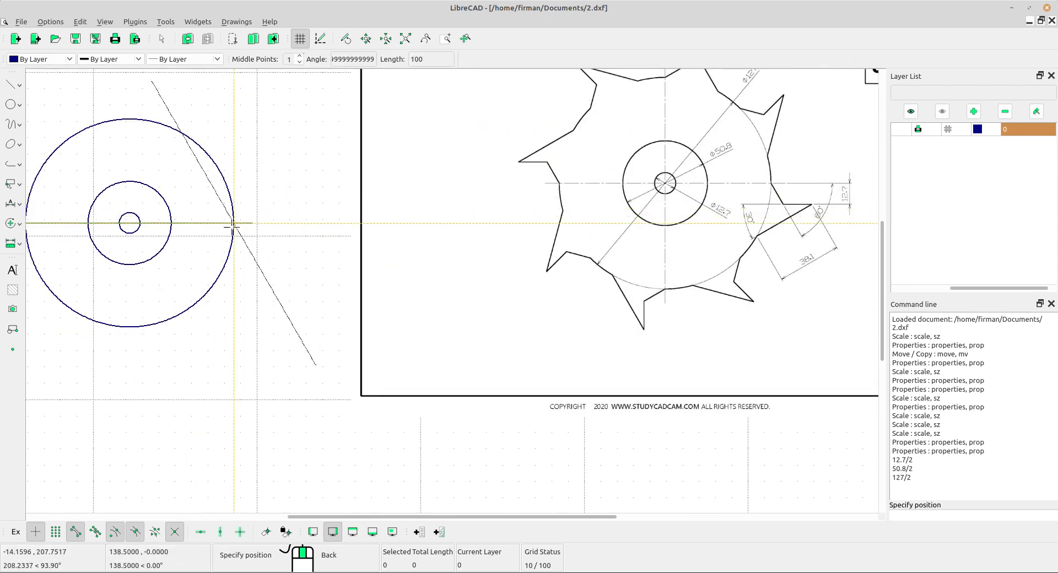
pyautogui.scroll(2, 253, 224)
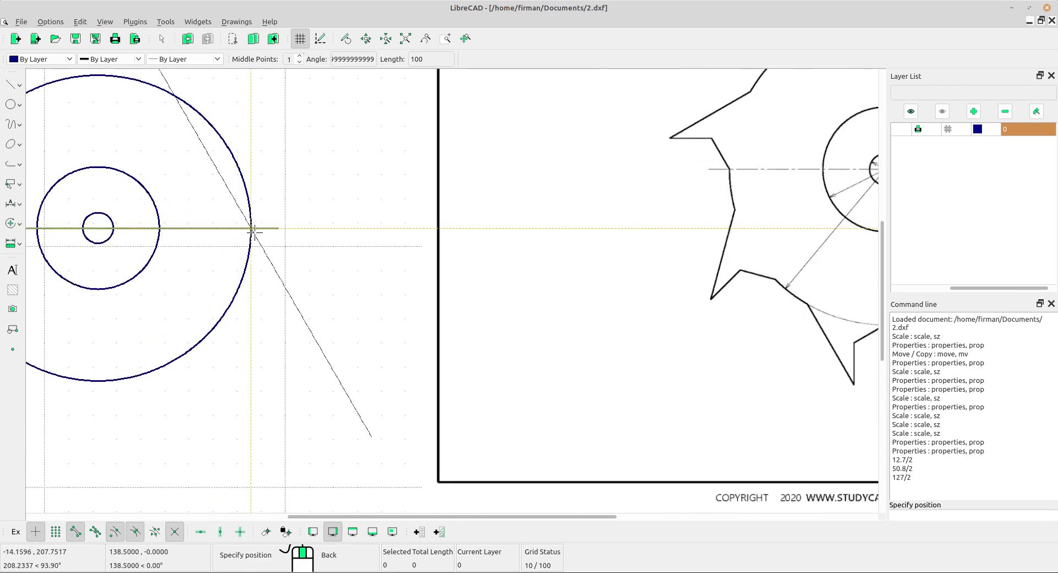
pyautogui.scroll(2, 253, 229)
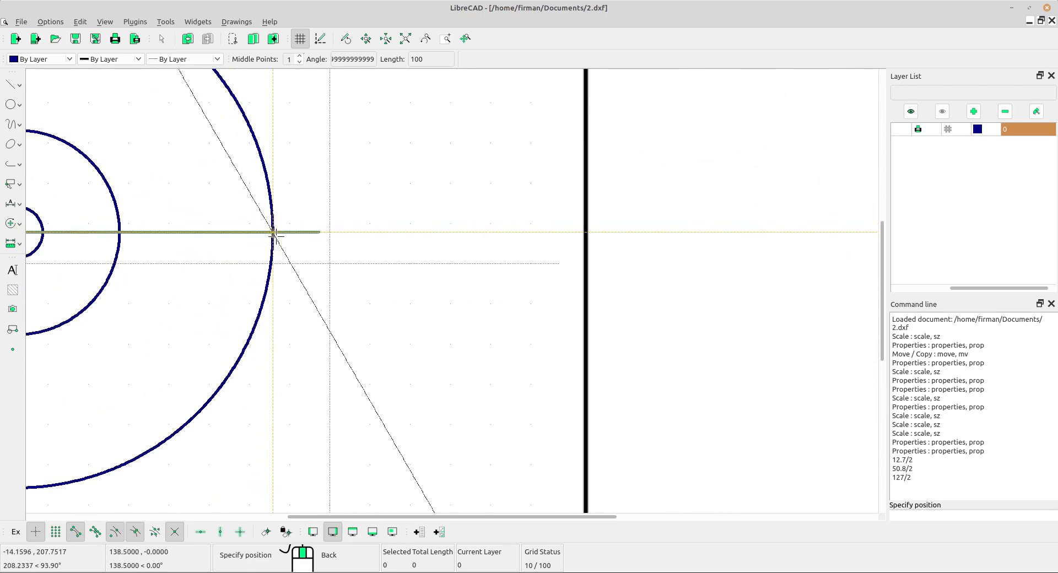
pyautogui.click(273, 231)
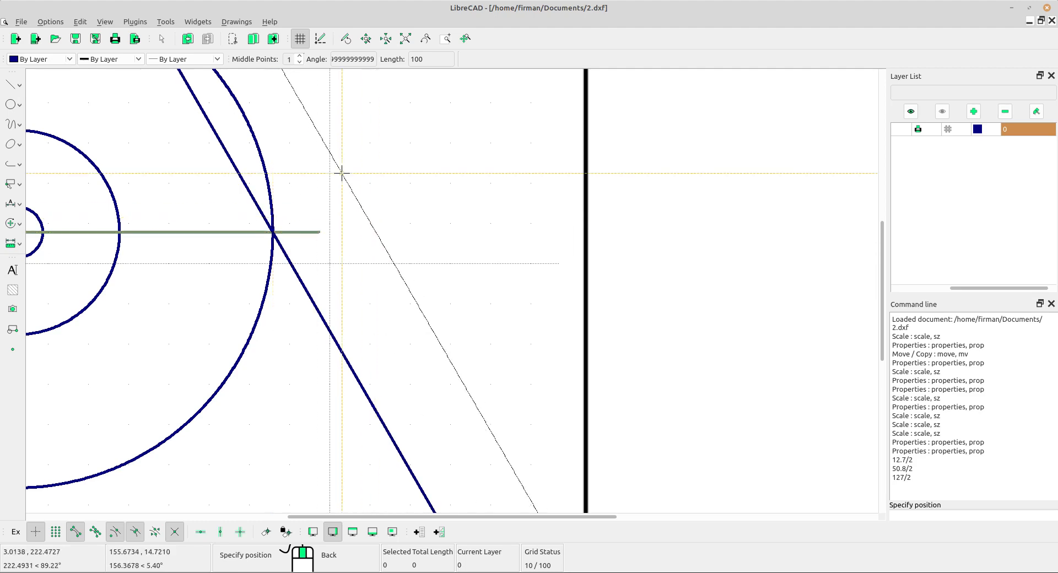
pyautogui.scroll(-2, 426, 217)
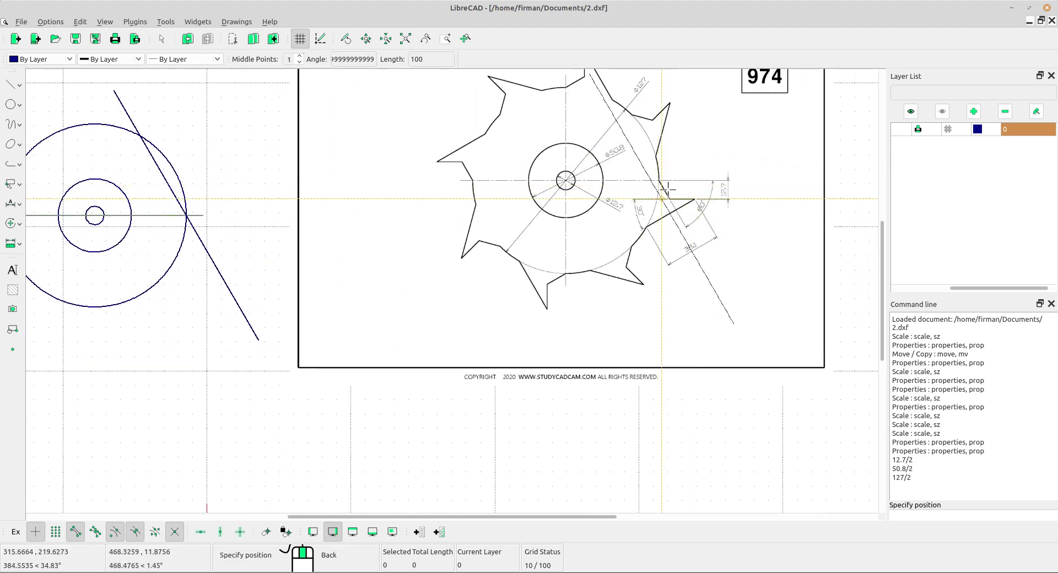
pyautogui.scroll(3, 665, 196)
pyautogui.scroll(-3, 664, 212)
pyautogui.moveTo(189, 237); pyautogui.dragTo(283, 185, button='middle')
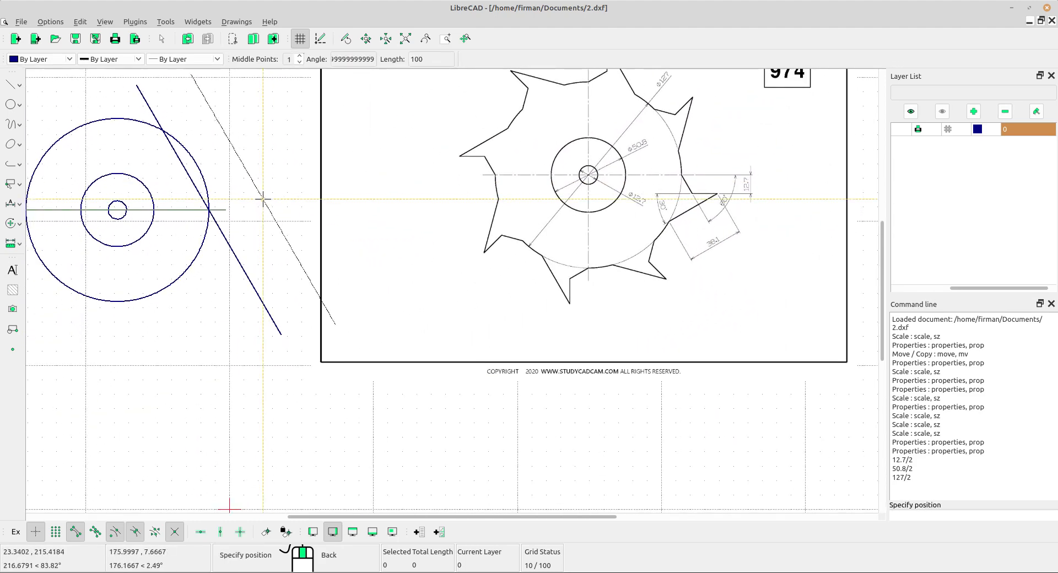
pyautogui.rightClick(262, 194)
pyautogui.scroll(2, 190, 206)
pyautogui.moveTo(323, 266); pyautogui.dragTo(283, 230, button='middle')
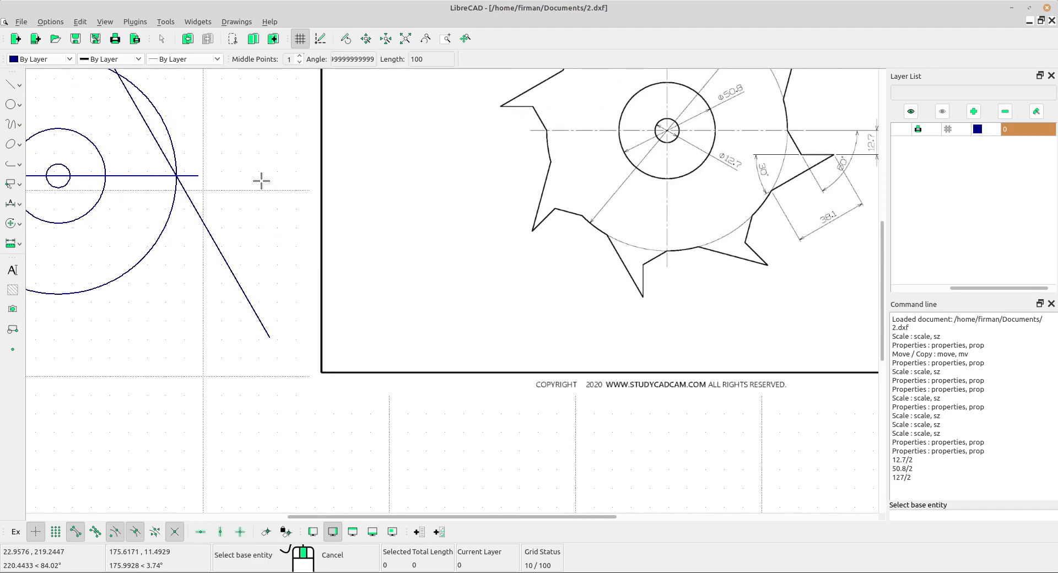
pyautogui.rightClick(252, 189)
# - Examine how far the tooth's flat edge is offset below the centre line in the reference drawing
pyautogui.moveTo(250, 194); pyautogui.dragTo(270, 212, button='middle')
pyautogui.scroll(-2, 275, 214)
pyautogui.scroll(3, 752, 172)
pyautogui.scroll(3, 738, 178)
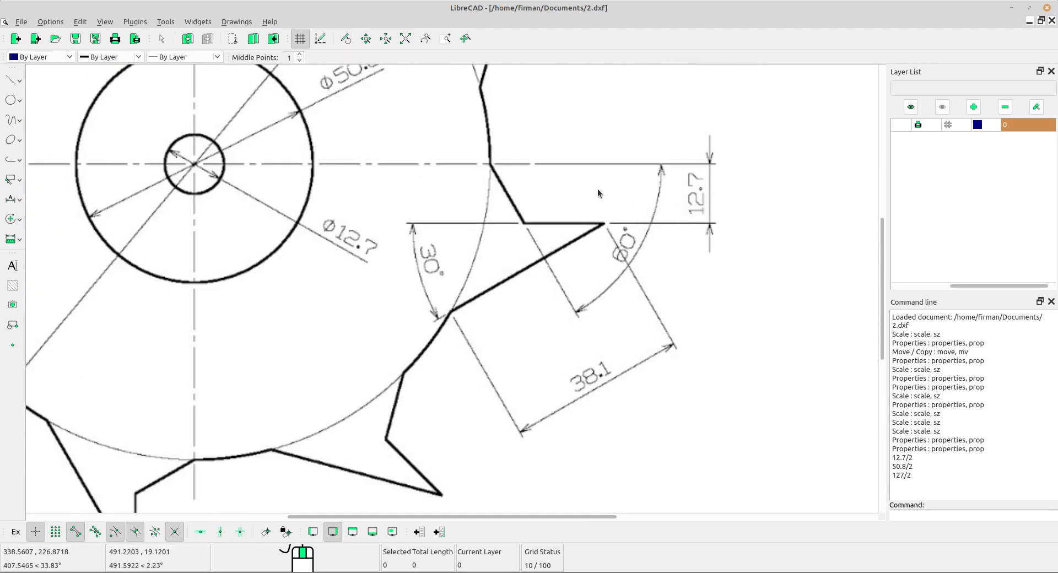
pyautogui.scroll(2, 518, 206)
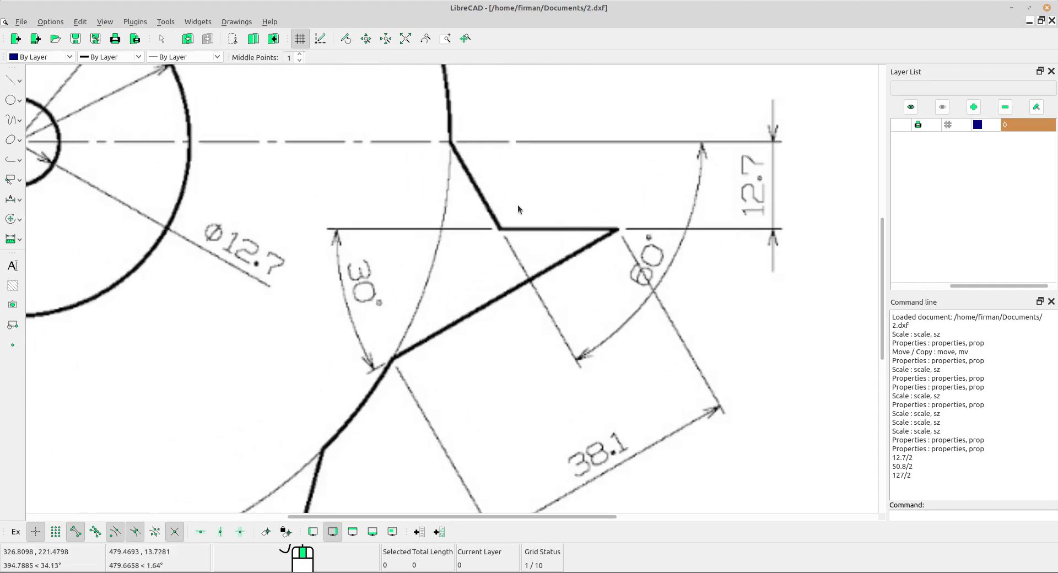
pyautogui.scroll(-3, 759, 188)
pyautogui.scroll(-4, 759, 188)
# - Draw one parallel line at a distance of 12.7 below the horizontal line through the circles' centre
pyautogui.moveTo(498, 214); pyautogui.dragTo(783, 259, button='middle')
pyautogui.moveTo(266, 255); pyautogui.dragTo(341, 249, button='middle')
pyautogui.click(16, 106)
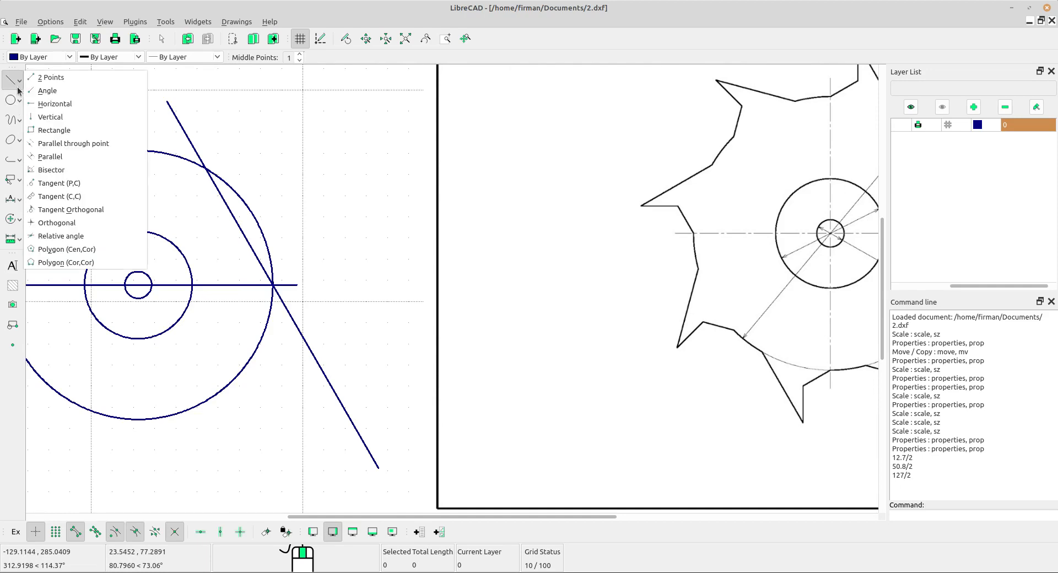
pyautogui.click(47, 156)
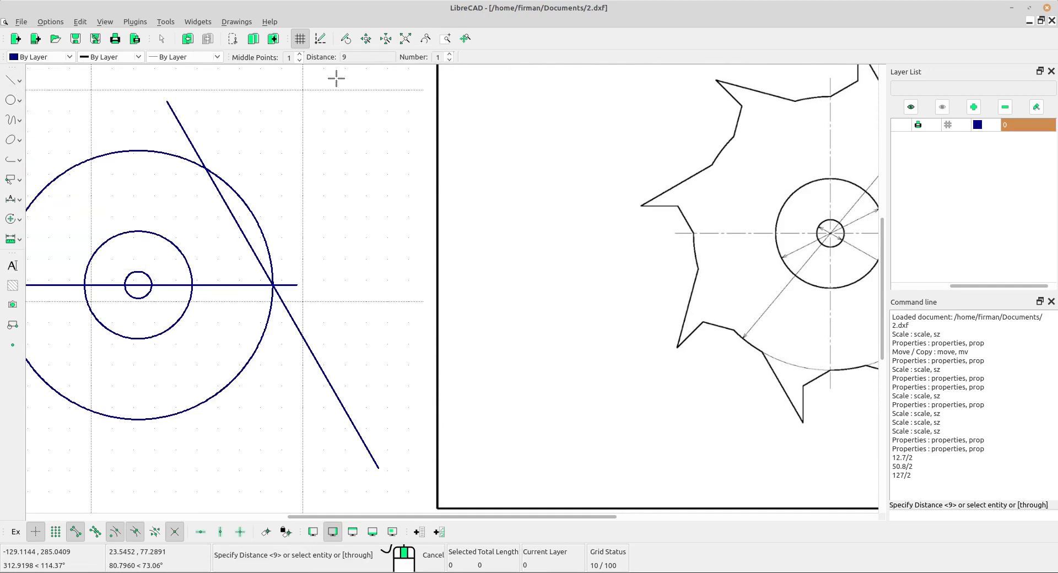
pyautogui.moveTo(668, 307); pyautogui.dragTo(457, 309, button='middle')
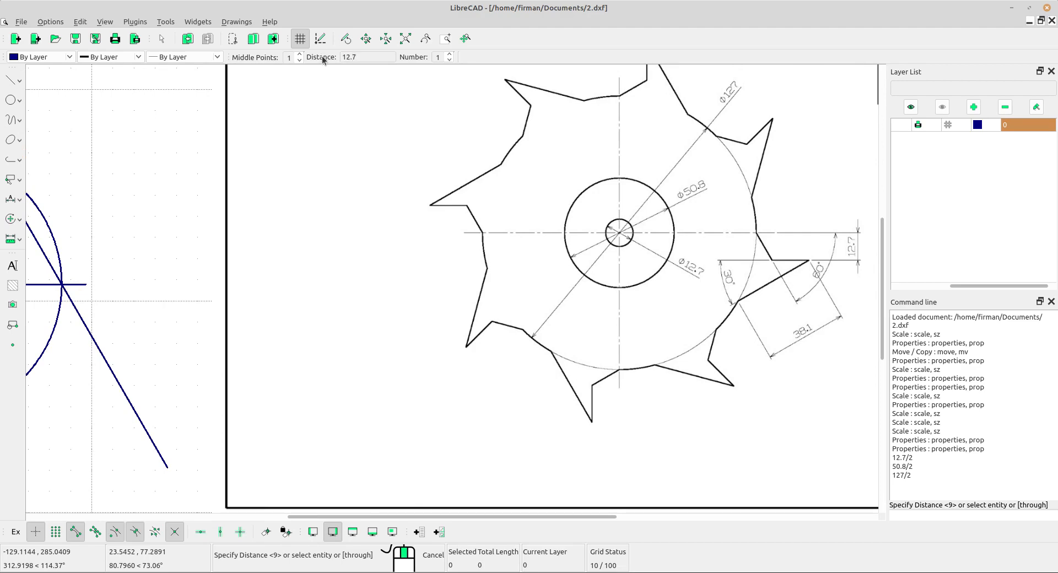
pyautogui.moveTo(77, 263); pyautogui.dragTo(200, 237, button='middle')
pyautogui.scroll(1, 193, 263)
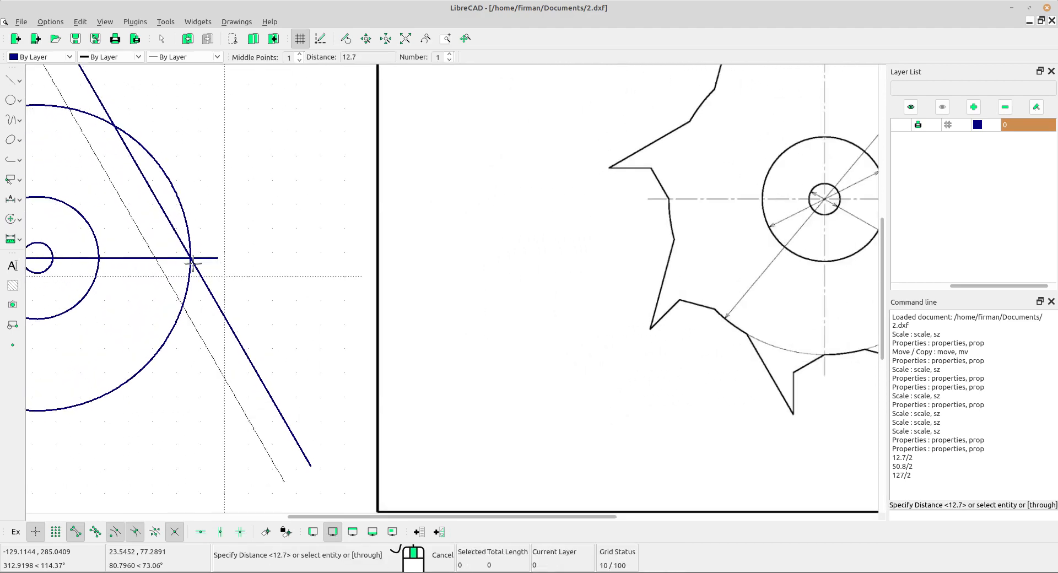
pyautogui.scroll(1, 193, 263)
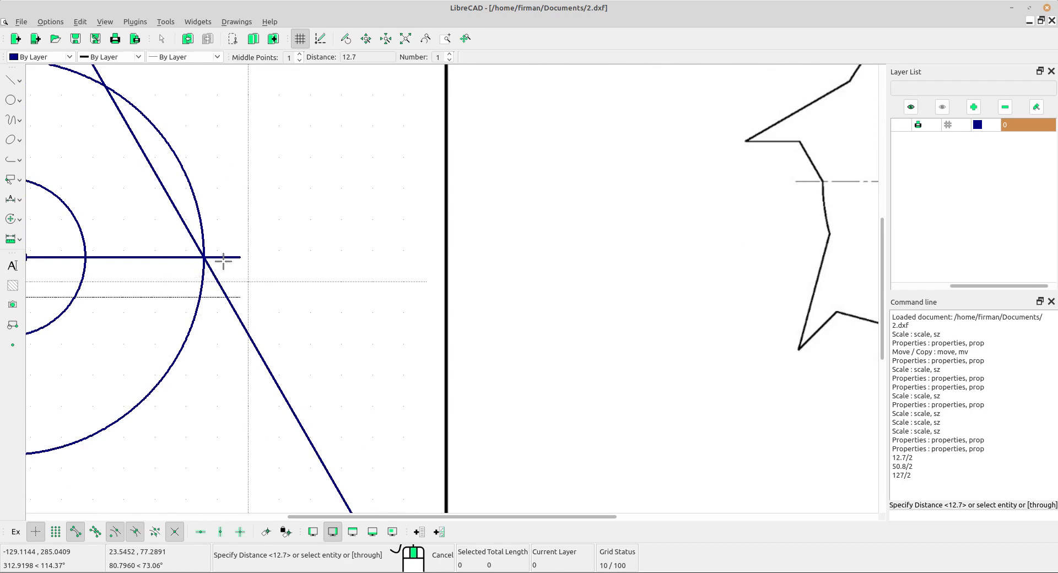
pyautogui.click(224, 266)
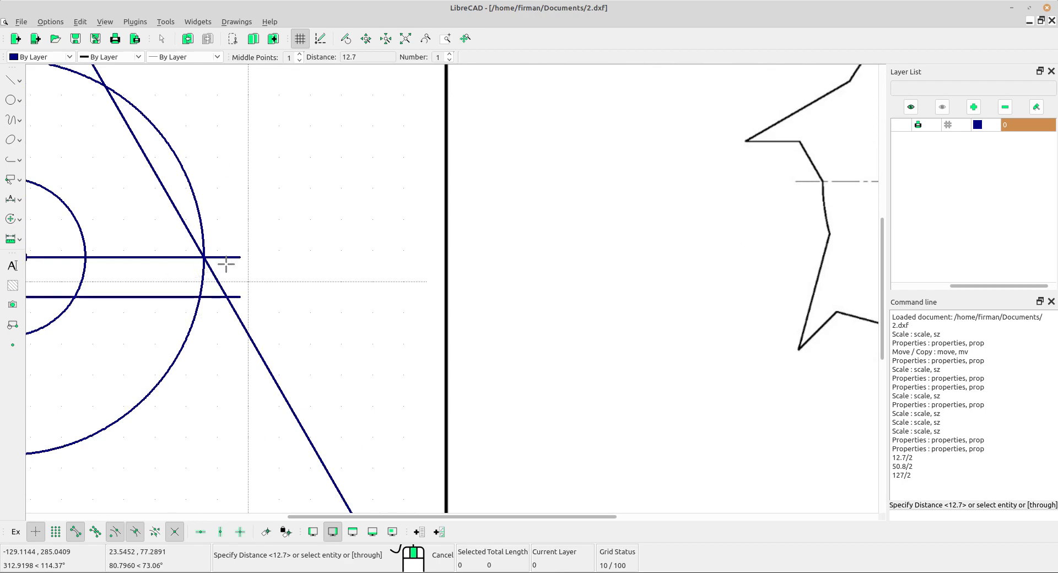
pyautogui.scroll(-3, 225, 267)
pyautogui.moveTo(427, 347); pyautogui.dragTo(241, 306, button='middle')
pyautogui.scroll(-1, 248, 298)
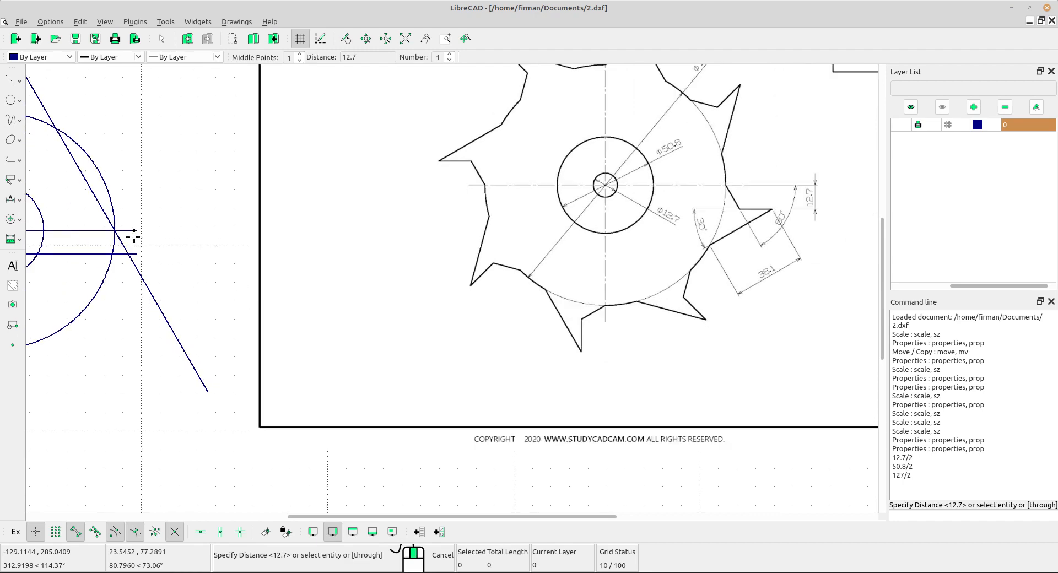
pyautogui.rightClick(188, 217)
pyautogui.press('Escape')
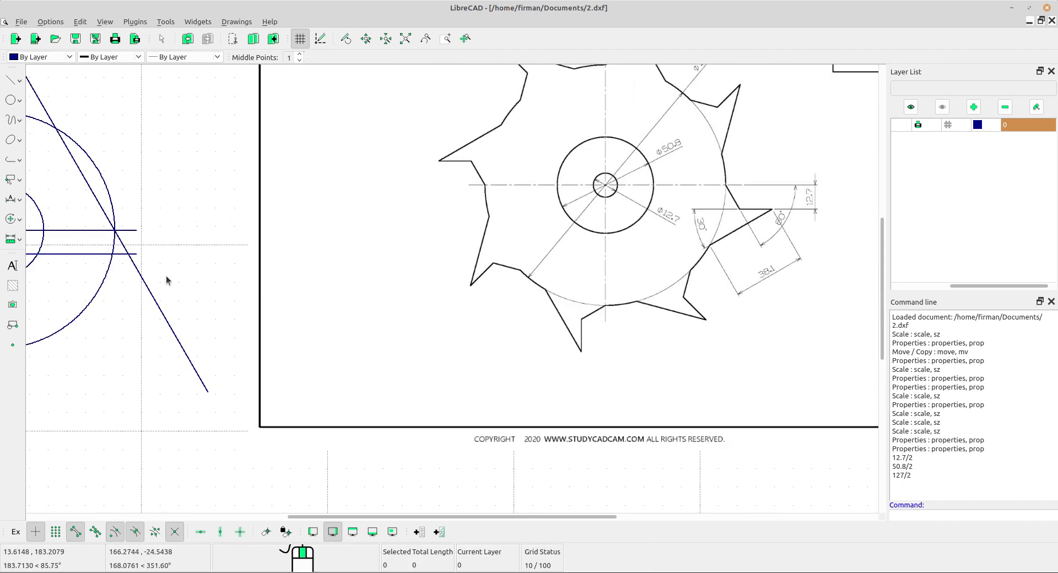
# - Compare the dimensioned tooth in the reference image with the circles and guide lines drawn so far
pyautogui.scroll(3, 712, 256)
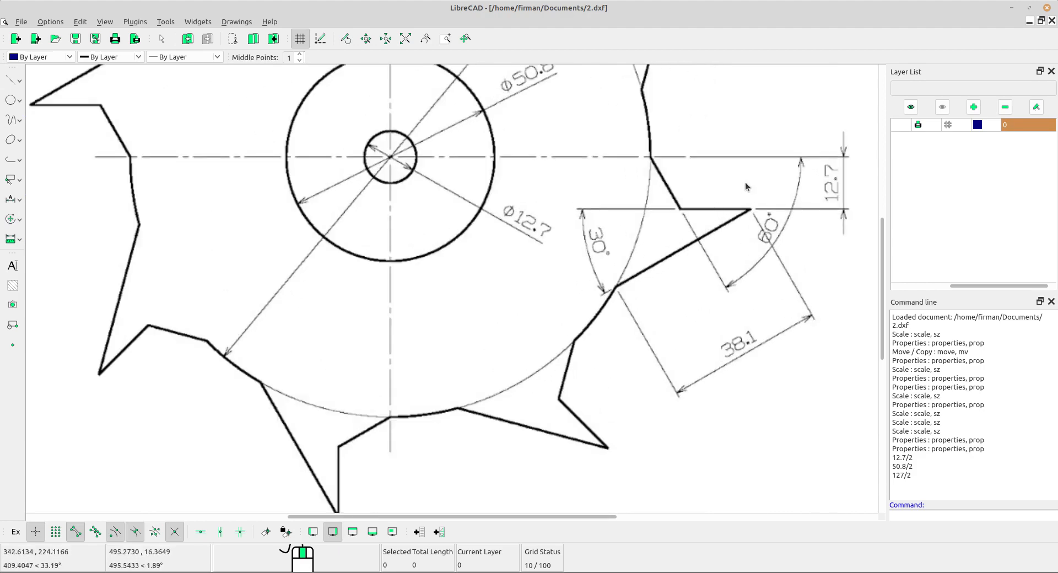
pyautogui.scroll(-1, 723, 214)
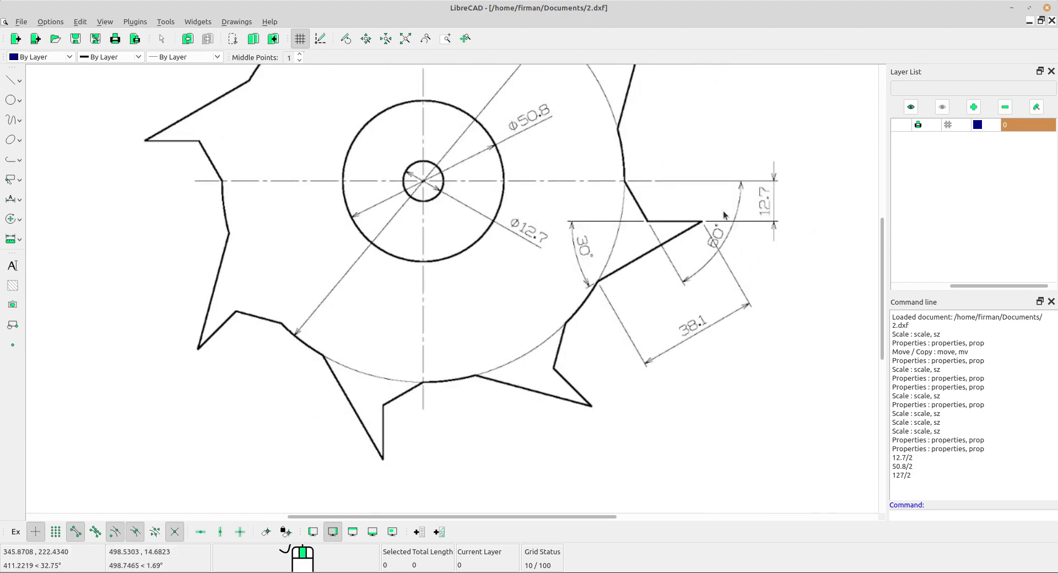
pyautogui.scroll(-3, 723, 212)
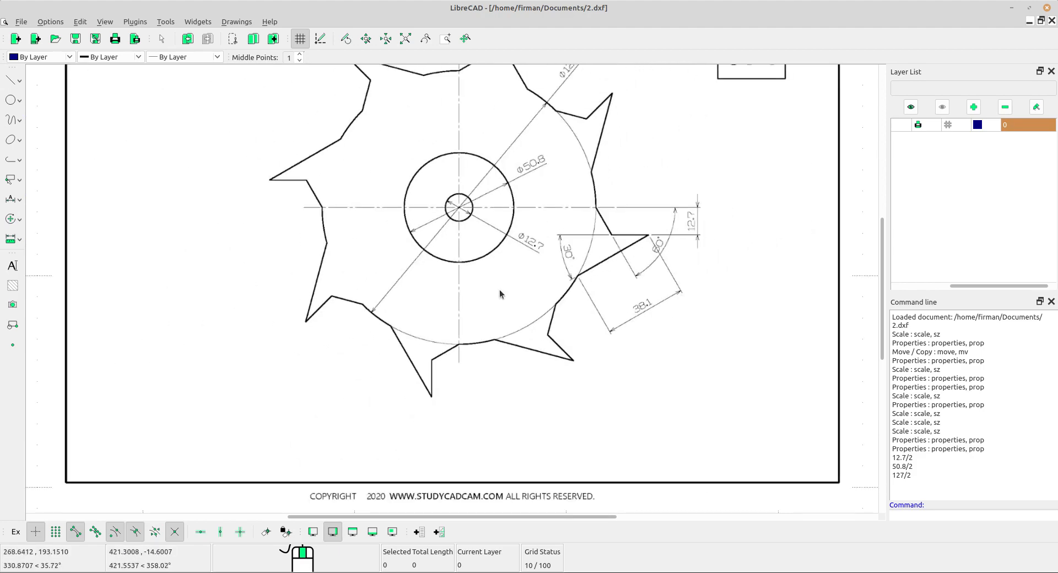
pyautogui.moveTo(500, 289); pyautogui.dragTo(696, 254, button='middle')
pyautogui.moveTo(281, 303); pyautogui.dragTo(246, 287, button='middle')
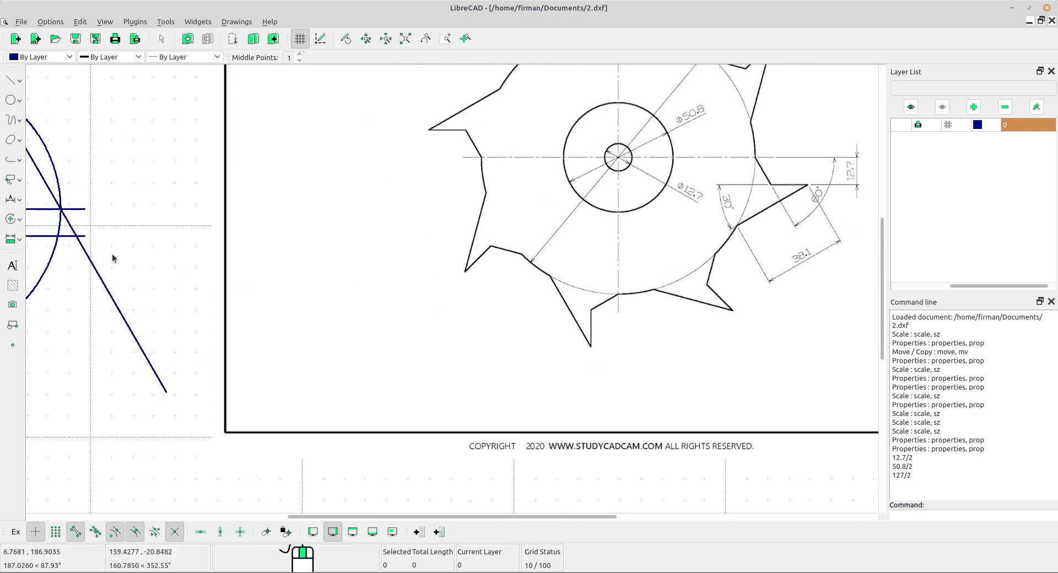
pyautogui.scroll(3, 50, 245)
pyautogui.moveTo(57, 241); pyautogui.dragTo(108, 248, button='middle')
pyautogui.scroll(-2, 109, 248)
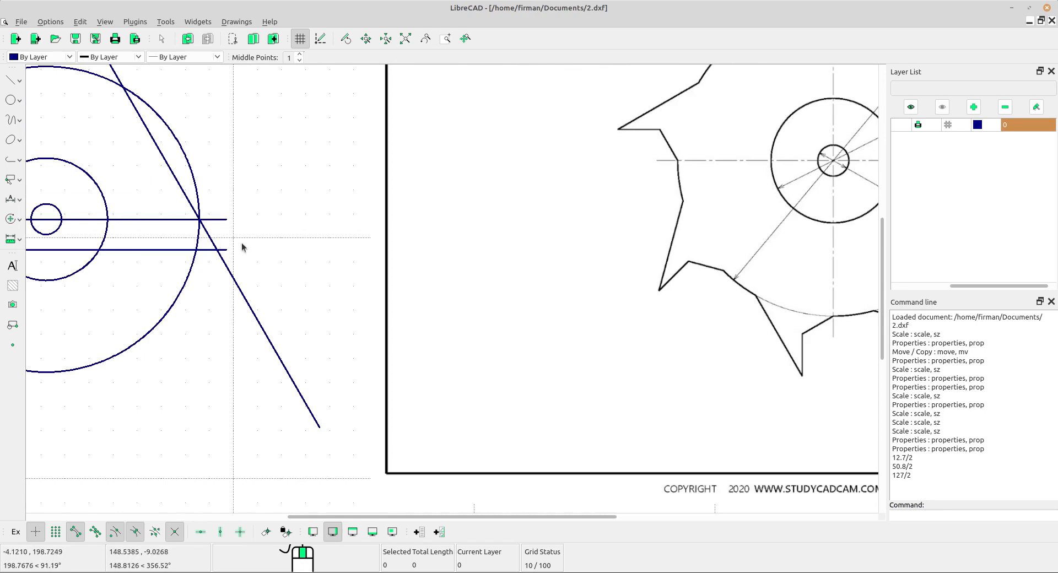
pyautogui.moveTo(279, 255)
pyautogui.mouseDown(button='middle')
pyautogui.moveTo(133, 285)
pyautogui.moveTo(334, 271)
pyautogui.moveTo(300, 267)
pyautogui.mouseUp(button='middle')
pyautogui.scroll(-1, 136, 282)
pyautogui.scroll(-4, 375, 277)
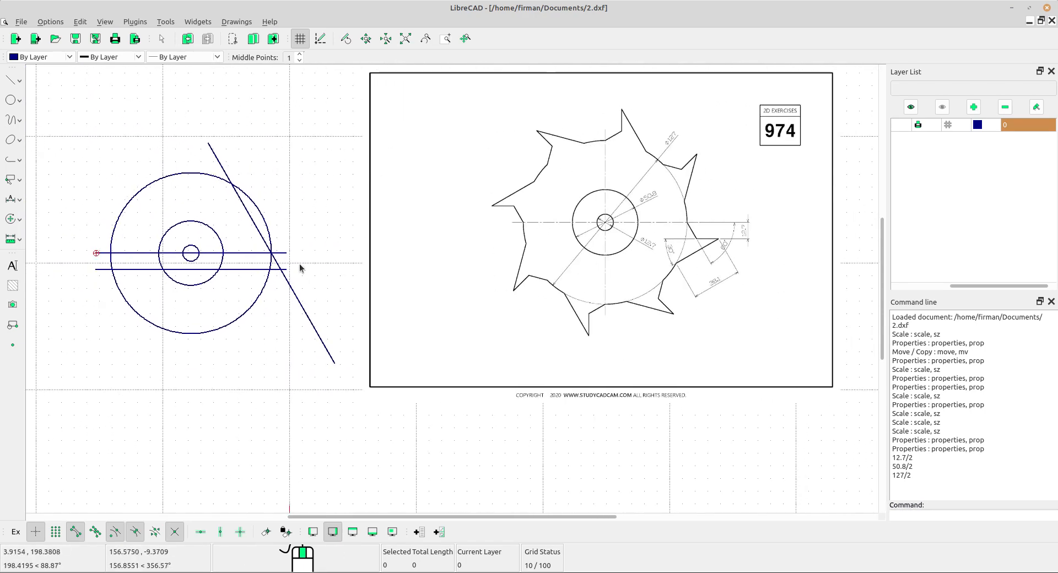
pyautogui.scroll(1, 302, 269)
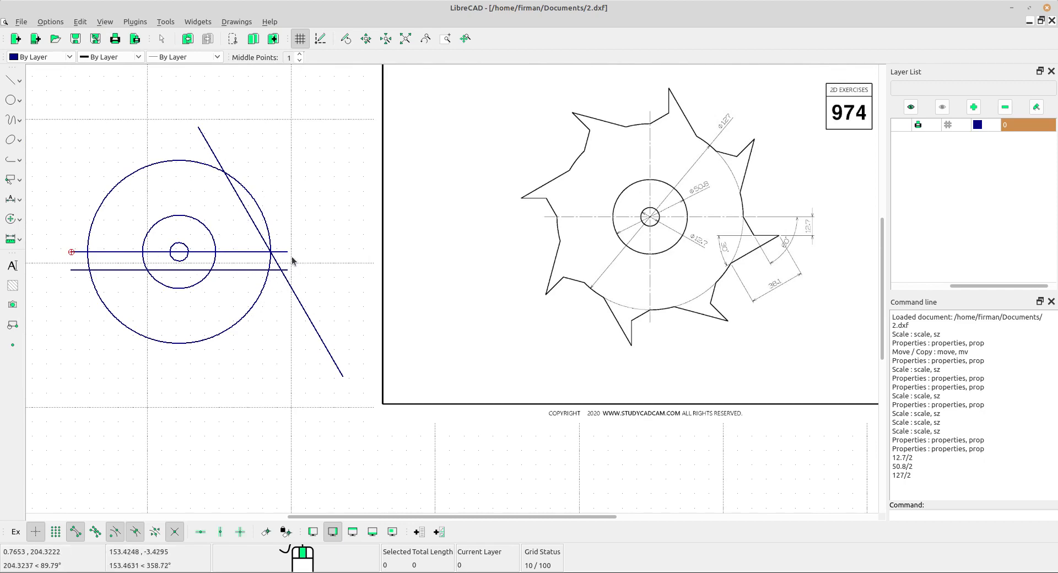
pyautogui.scroll(1, 292, 259)
pyautogui.moveTo(398, 307); pyautogui.dragTo(347, 286, button='middle')
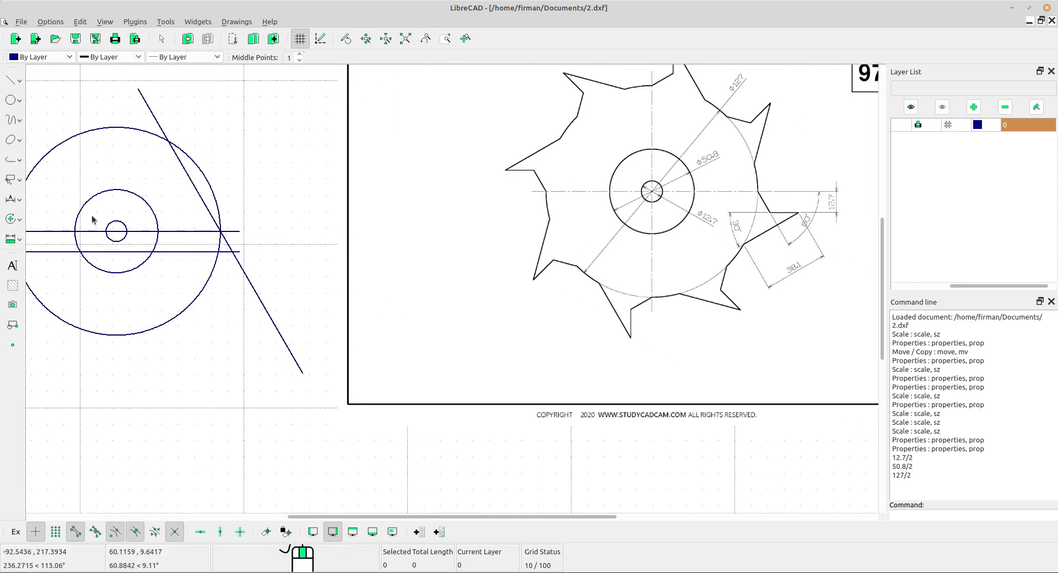
# - Trim the angled line at the horizontal centre line, keeping only the part below it
pyautogui.click(19, 223)
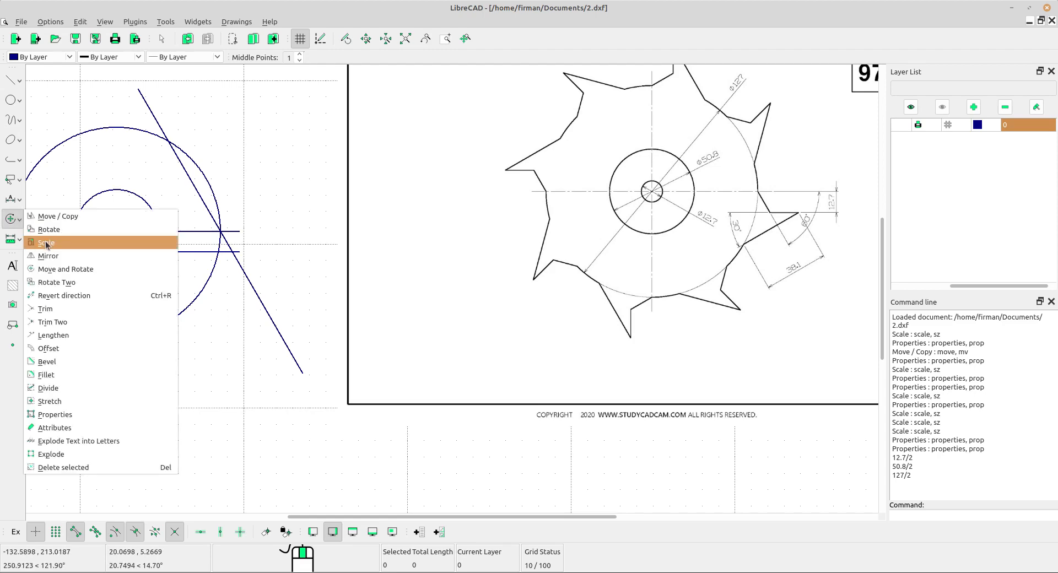
pyautogui.click(55, 312)
pyautogui.scroll(1, 193, 245)
pyautogui.click(209, 231)
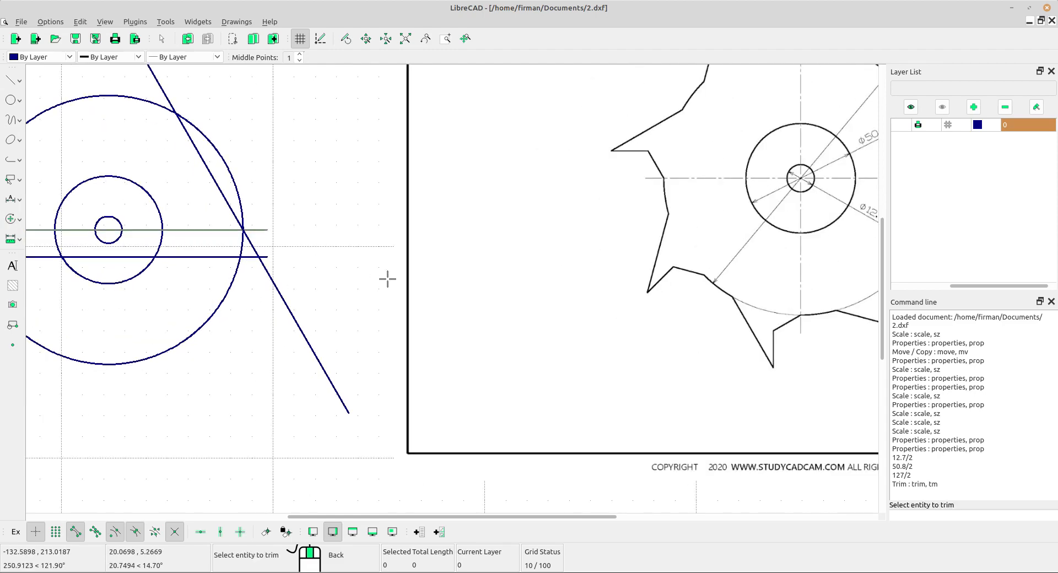
pyautogui.moveTo(385, 279)
pyautogui.mouseDown(button='middle')
pyautogui.moveTo(292, 277)
pyautogui.moveTo(299, 283)
pyautogui.mouseUp(button='middle')
pyautogui.scroll(-2, 347, 288)
pyautogui.scroll(1, 299, 283)
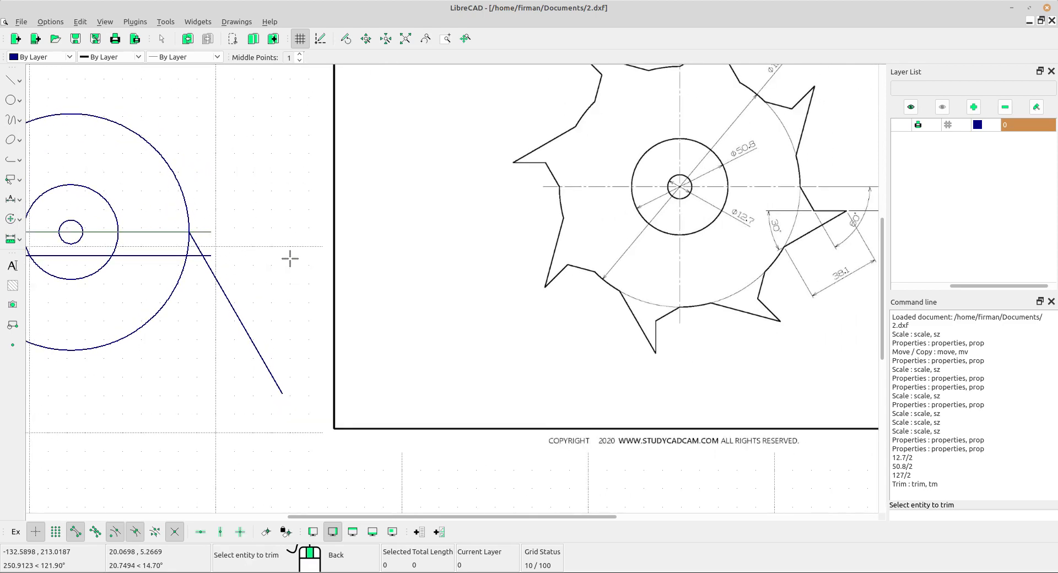
pyautogui.moveTo(291, 261); pyautogui.dragTo(278, 259, button='middle')
pyautogui.rightClick(267, 232)
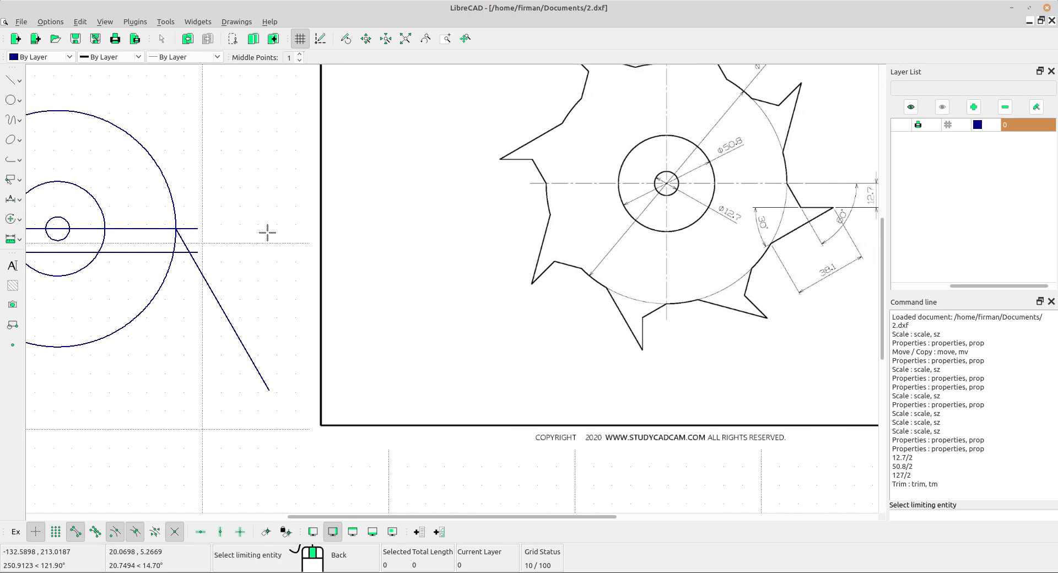
pyautogui.rightClick(266, 233)
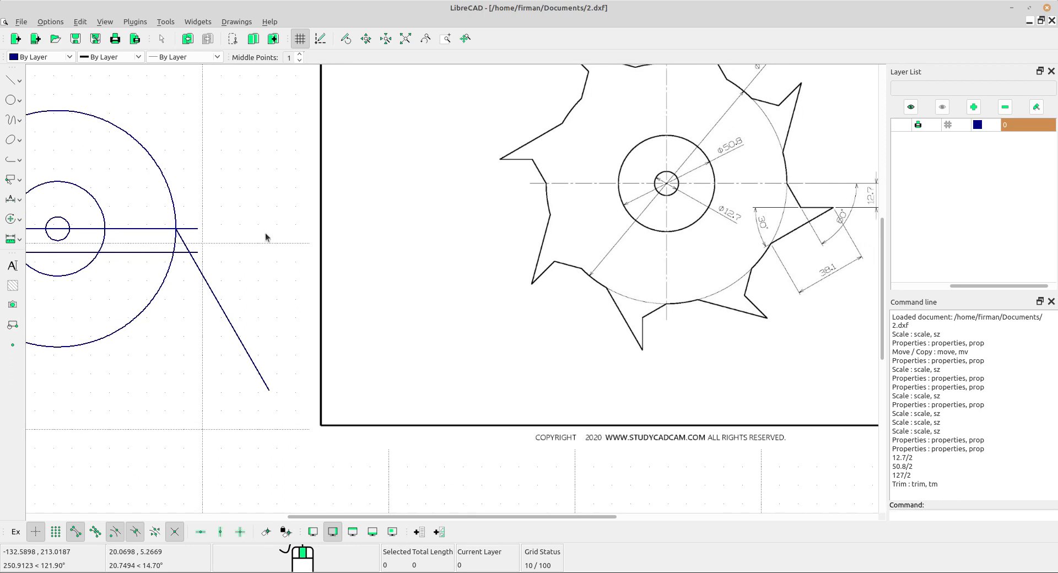
# - Trim the angled line at the lower parallel line, keeping the short segment between the two horizontal lines
pyautogui.scroll(1, 152, 253)
pyautogui.click(11, 219)
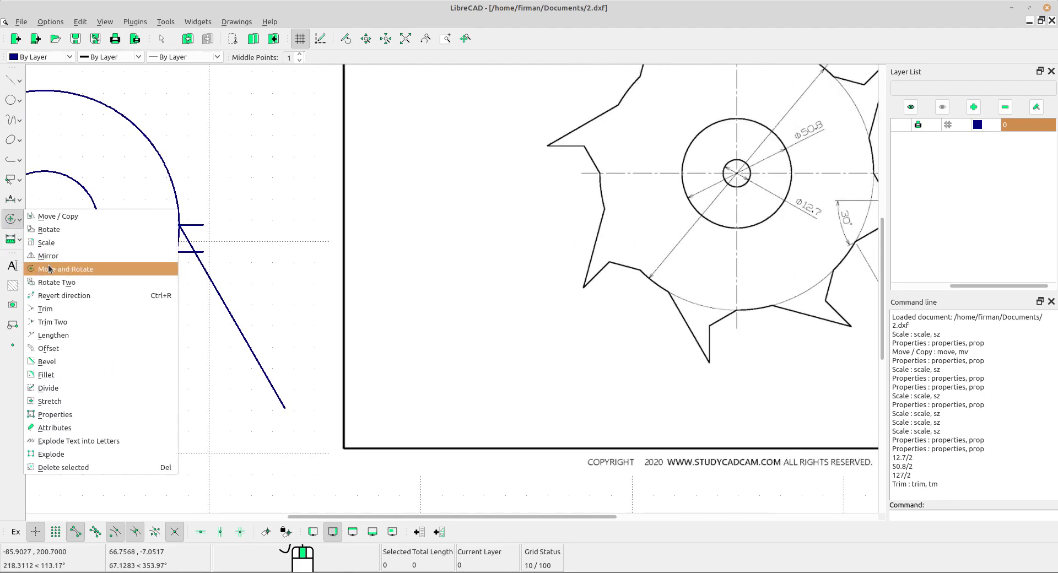
pyautogui.click(55, 311)
pyautogui.scroll(-2, 210, 291)
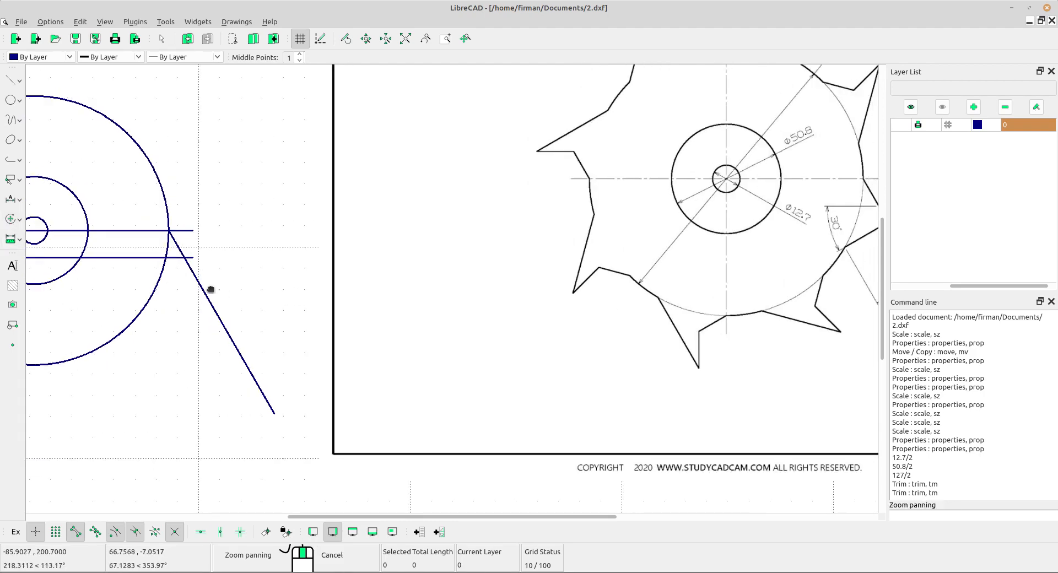
pyautogui.click(155, 262)
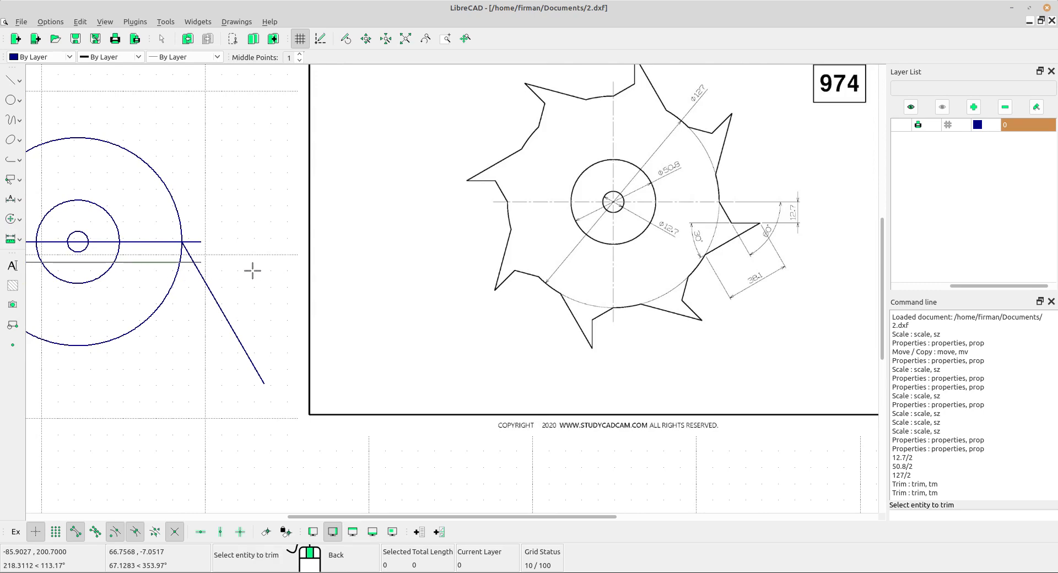
pyautogui.scroll(3, 212, 261)
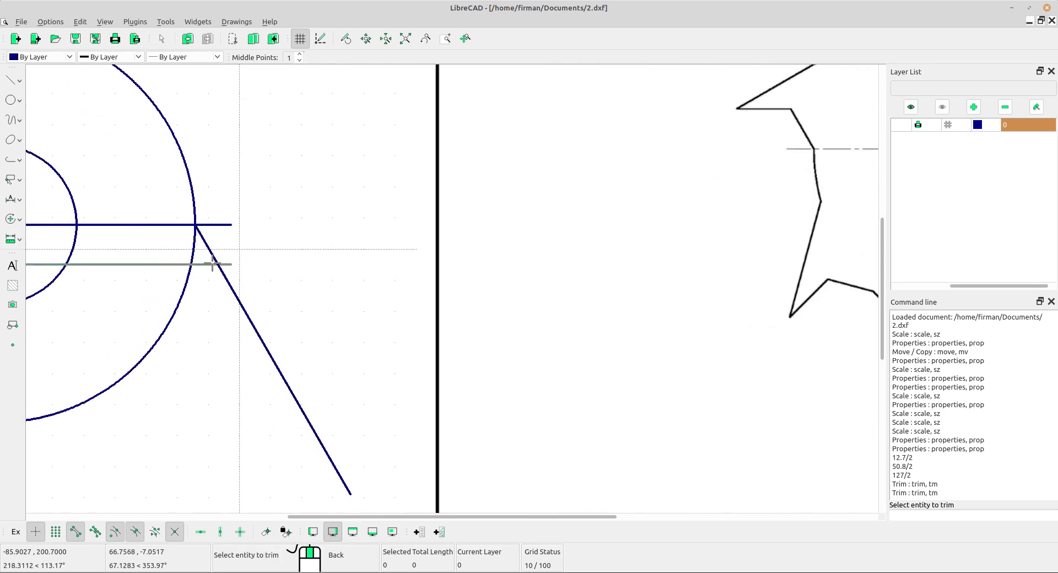
pyautogui.click(210, 253)
pyautogui.scroll(-6, 263, 254)
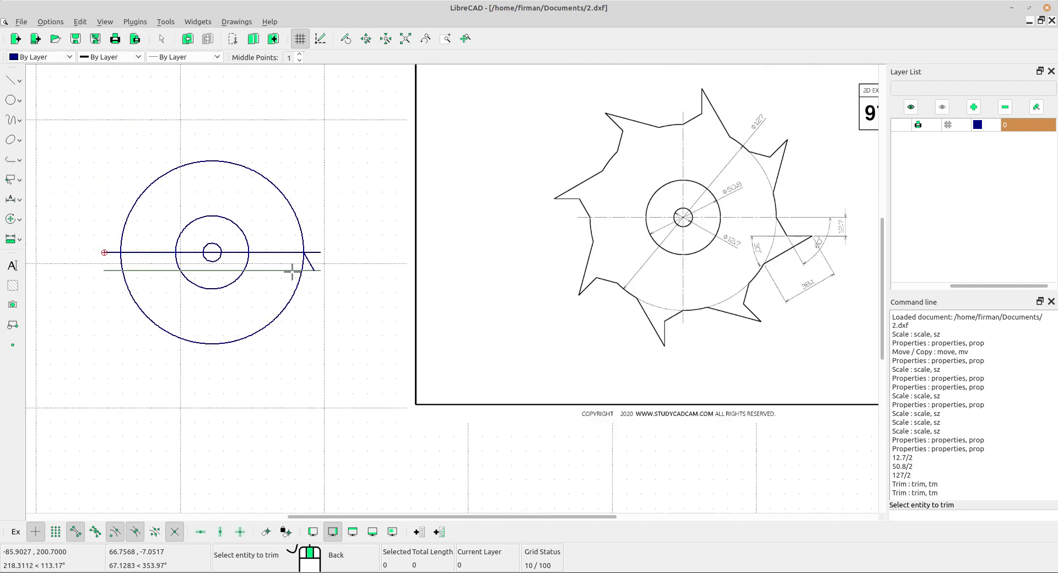
pyautogui.moveTo(379, 302); pyautogui.dragTo(243, 275, button='middle')
pyautogui.rightClick(238, 237)
pyautogui.scroll(2, 239, 237)
pyautogui.rightClick(194, 246)
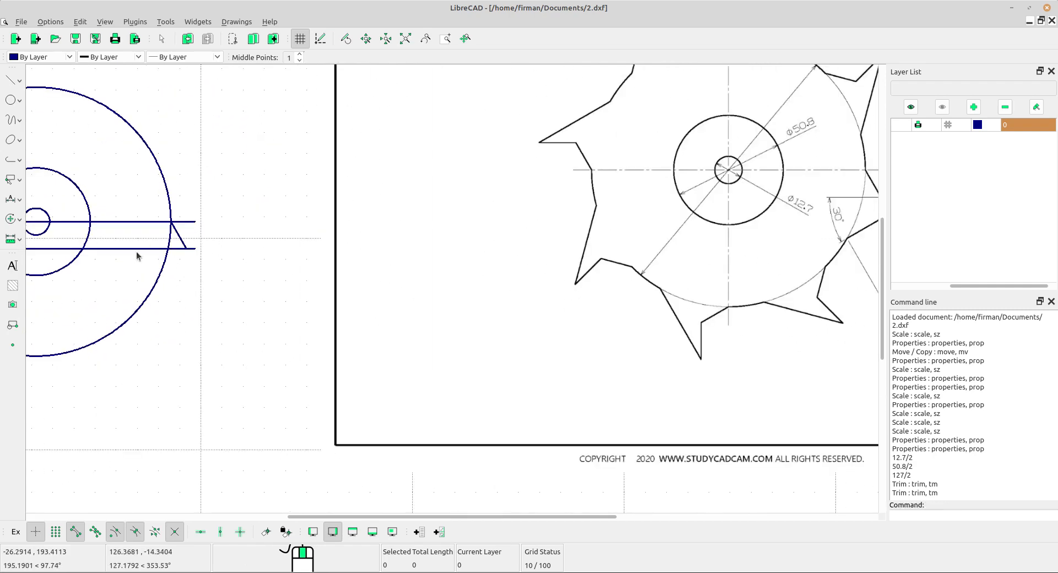
# - Delete the parallel guide line below the horizontal centre line
pyautogui.click(145, 244)
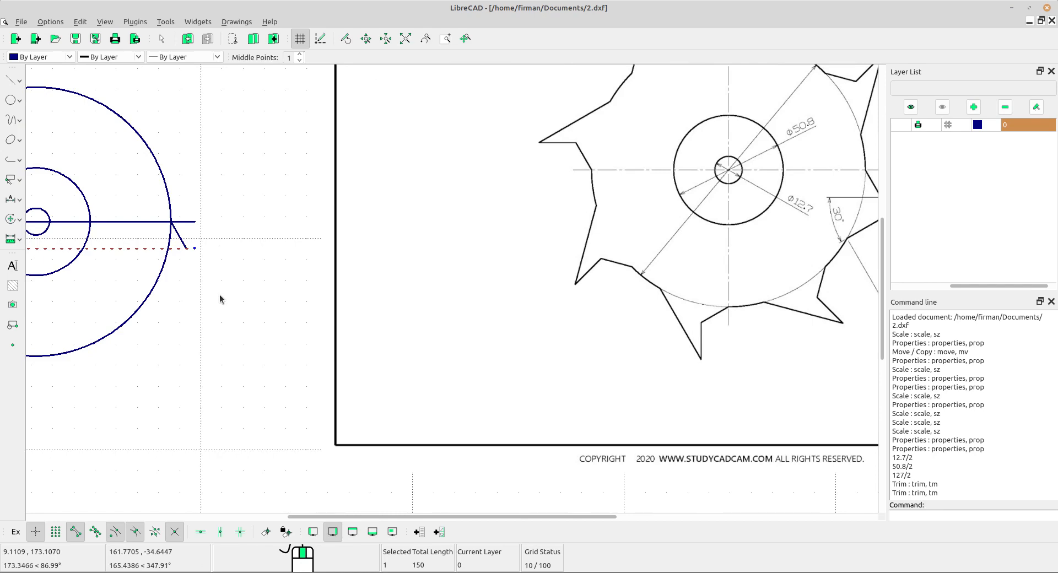
pyautogui.scroll(-2, 219, 294)
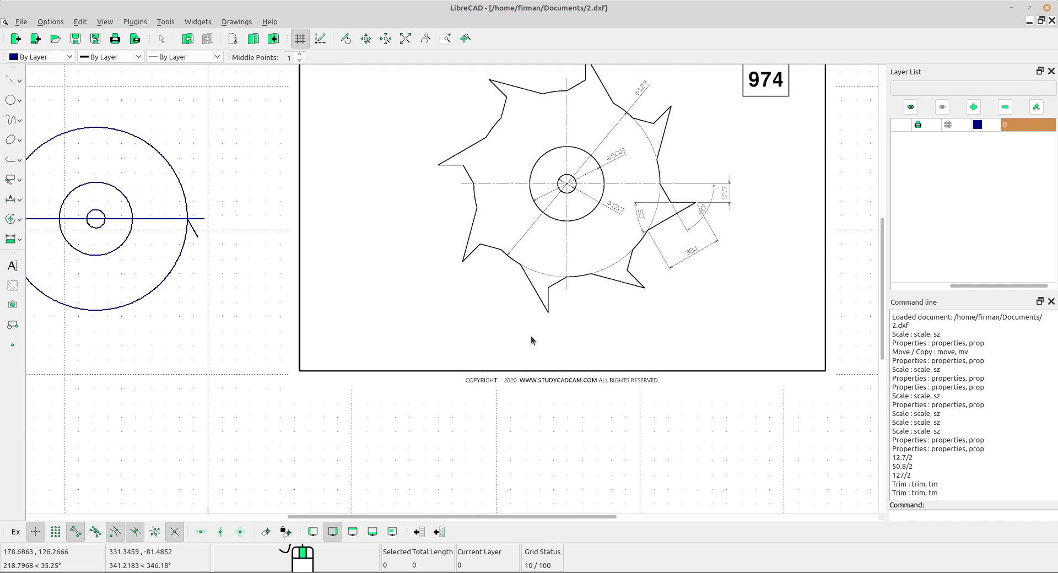
# - Examine the length and angle of the tooth's long slanted edge in the reference drawing
pyautogui.scroll(4, 650, 243)
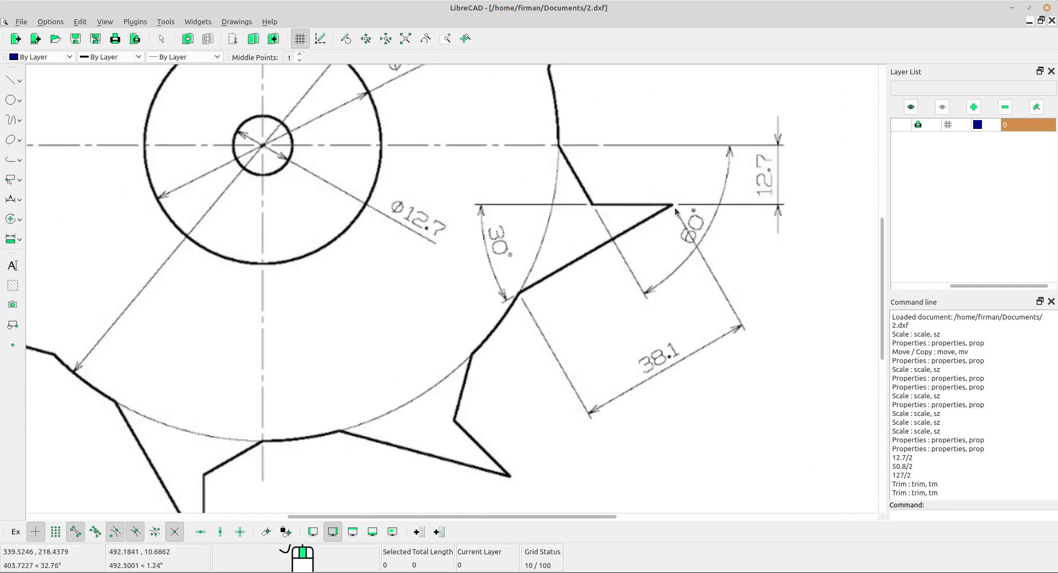
pyautogui.scroll(2, 650, 220)
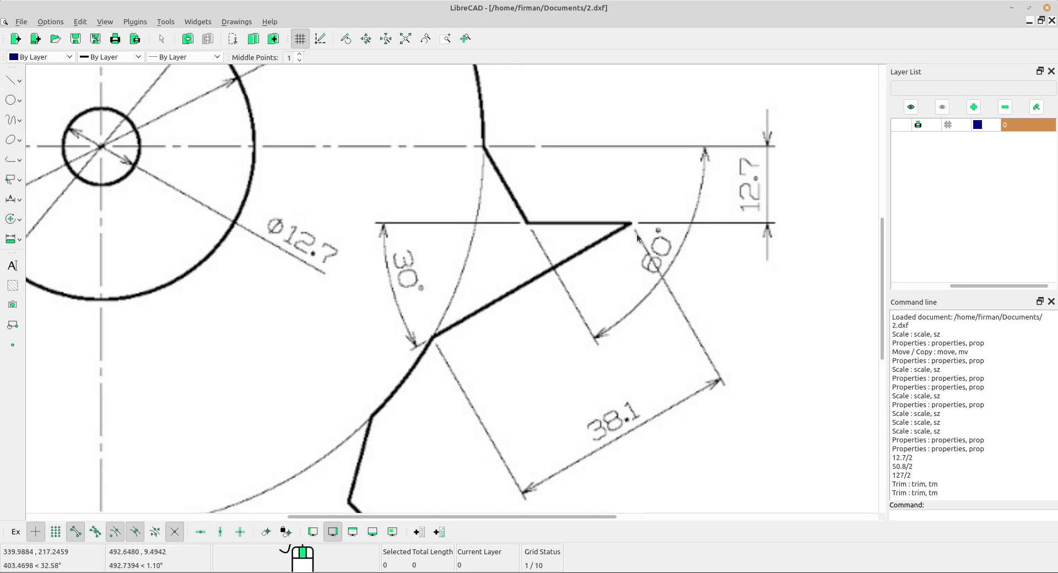
pyautogui.scroll(-2, 636, 233)
pyautogui.scroll(1, 530, 297)
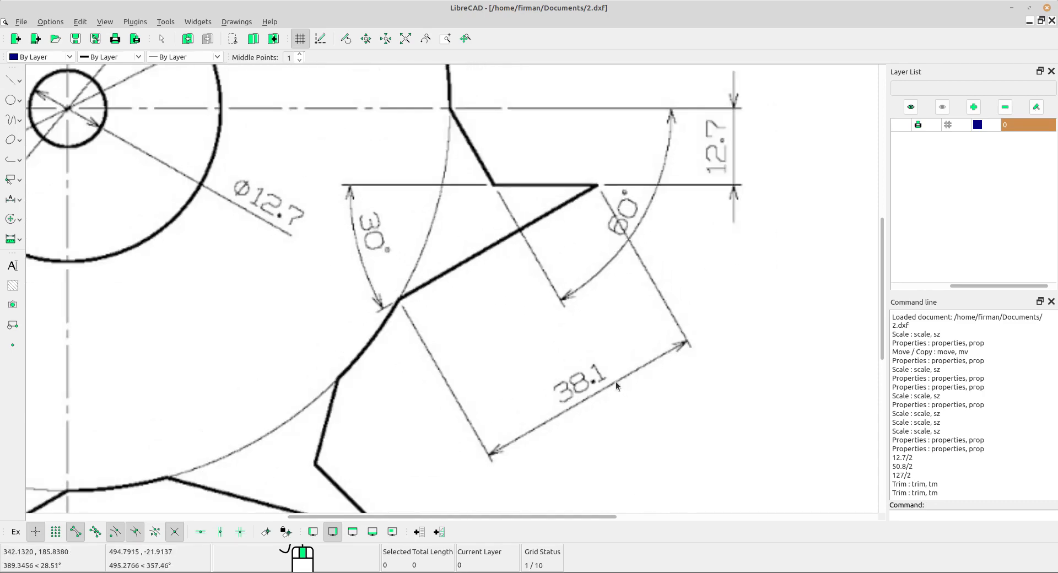
pyautogui.scroll(1, 616, 381)
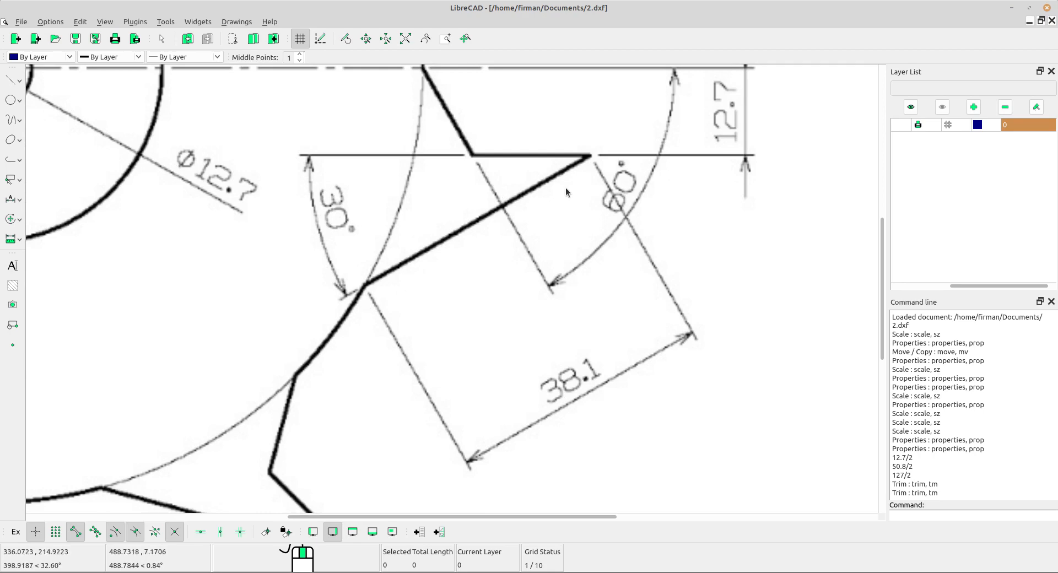
# - Draw a relative-angle line at 30° to the horizontal centre line with length 38.1, positioned at the lower end of the short tooth edge
pyautogui.scroll(-3, 566, 191)
pyautogui.scroll(1, 548, 197)
pyautogui.scroll(2, 542, 355)
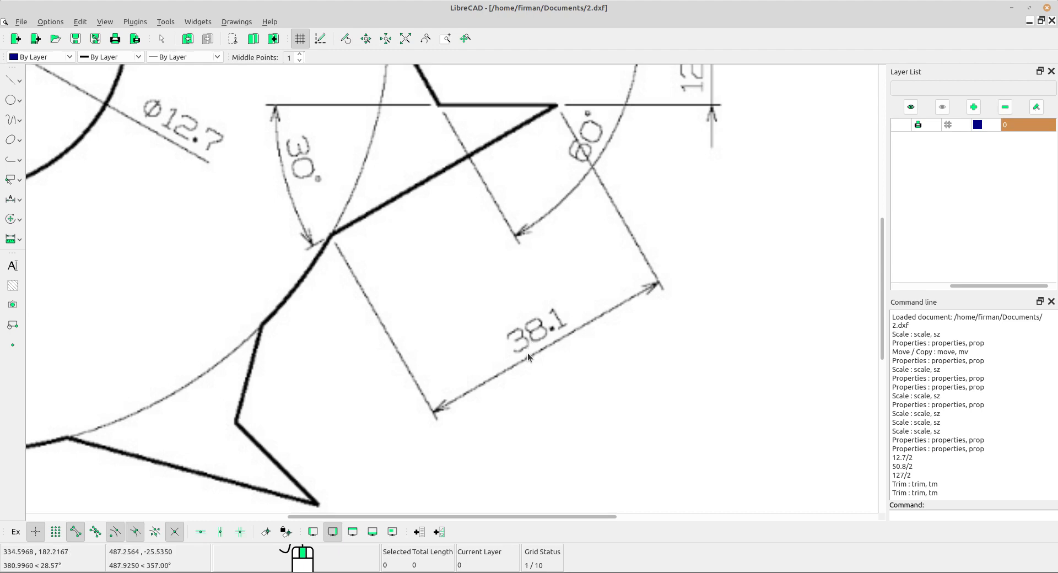
pyautogui.scroll(-10, 573, 327)
pyautogui.moveTo(317, 336); pyautogui.dragTo(564, 340, button='middle')
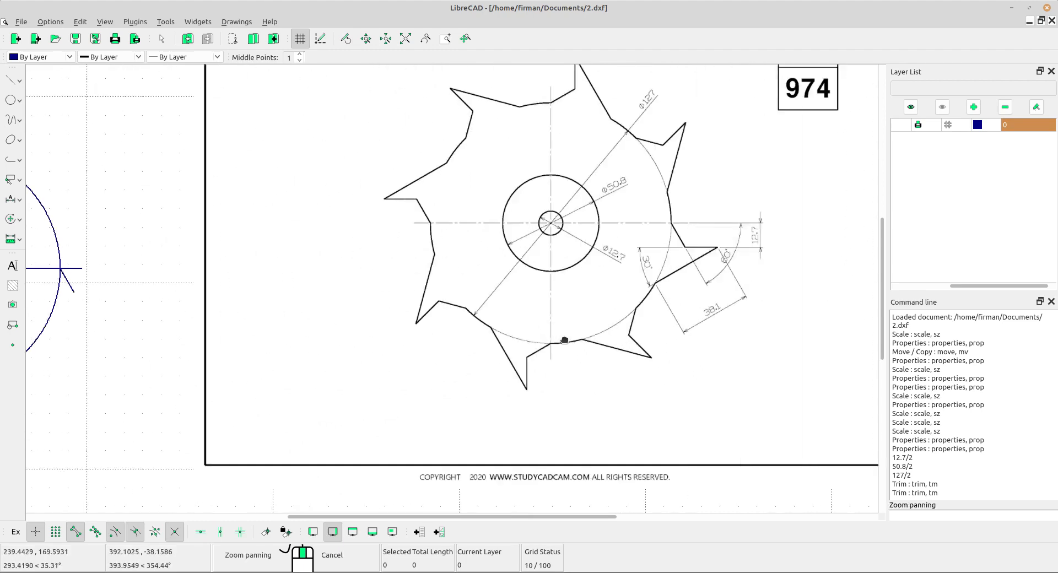
pyautogui.scroll(-3, 477, 335)
pyautogui.scroll(1, 458, 335)
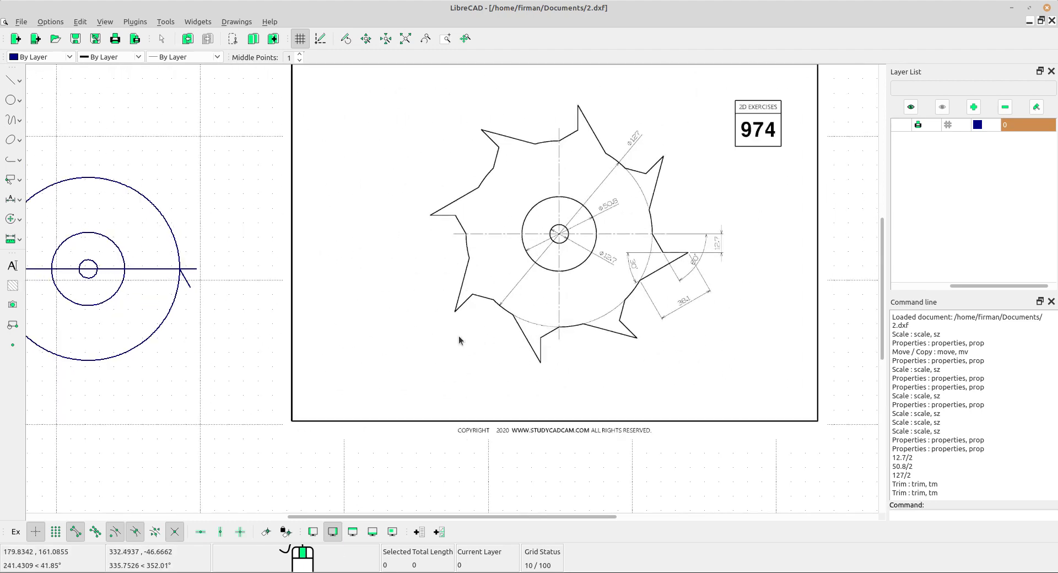
pyautogui.click(21, 81)
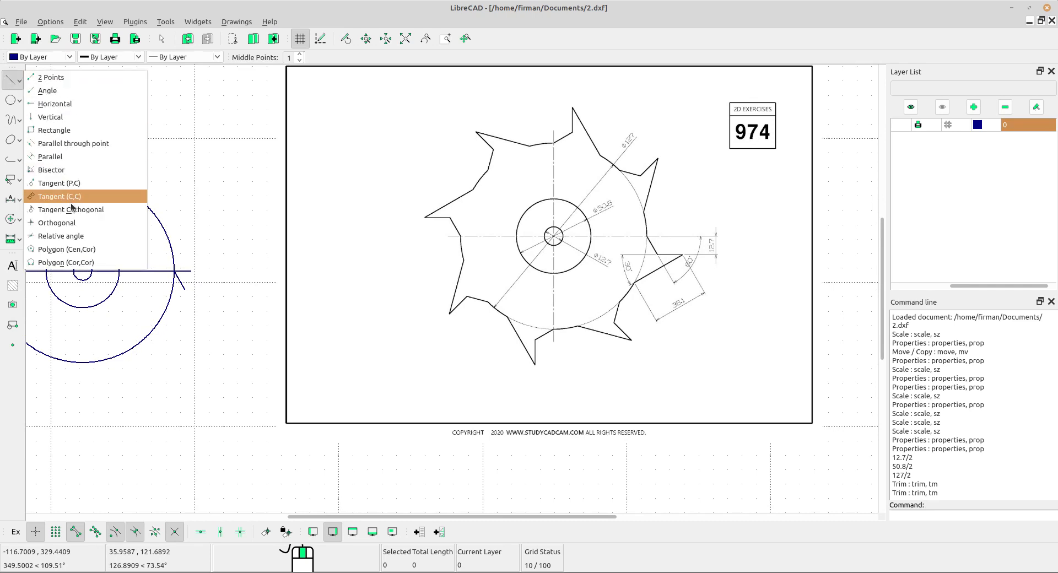
pyautogui.click(70, 237)
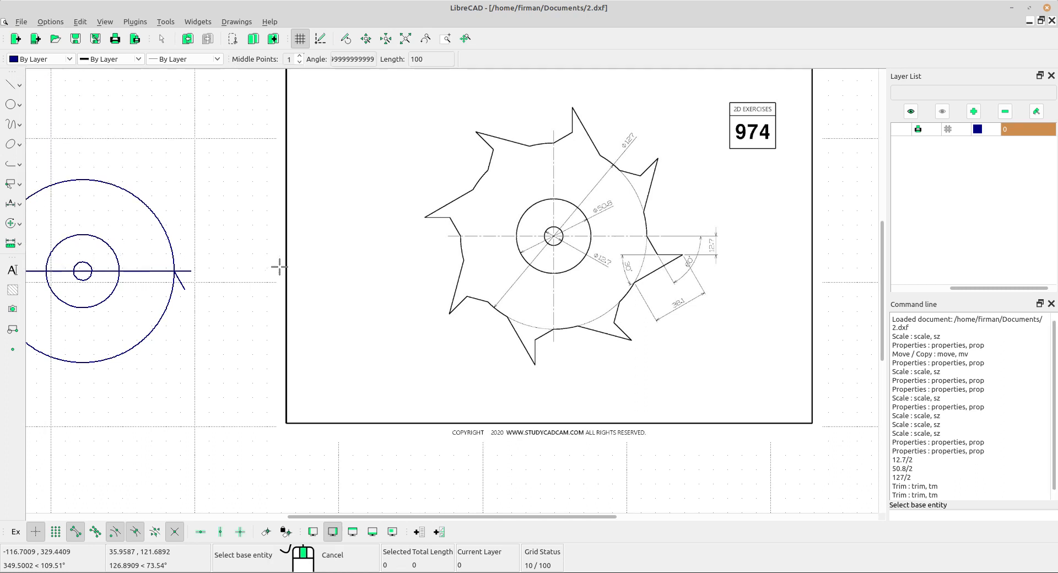
pyautogui.doubleClick(345, 58)
pyautogui.write('-59.')
pyautogui.click(163, 271)
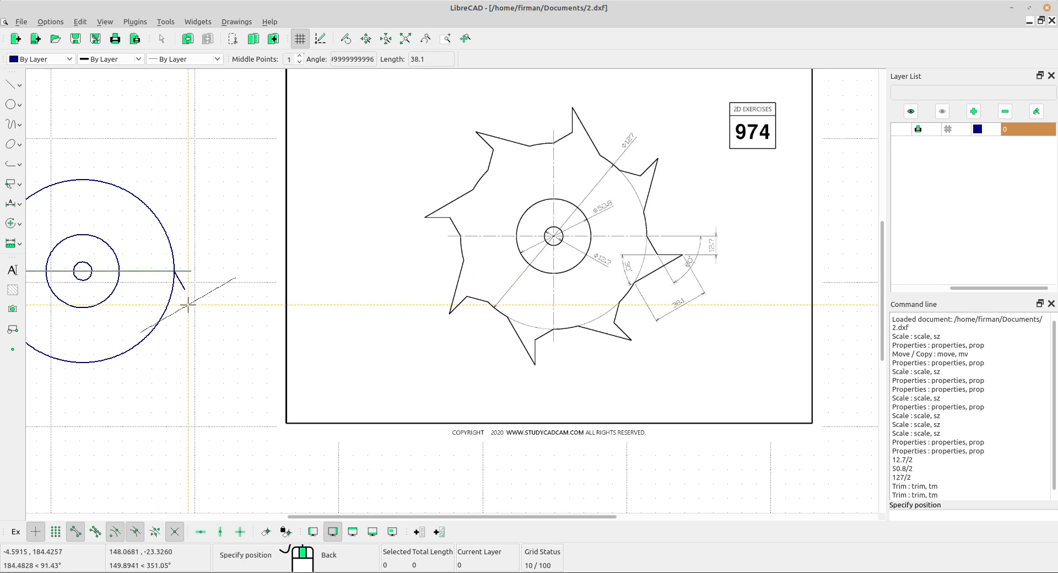
pyautogui.scroll(3, 192, 303)
pyautogui.scroll(-2, 192, 303)
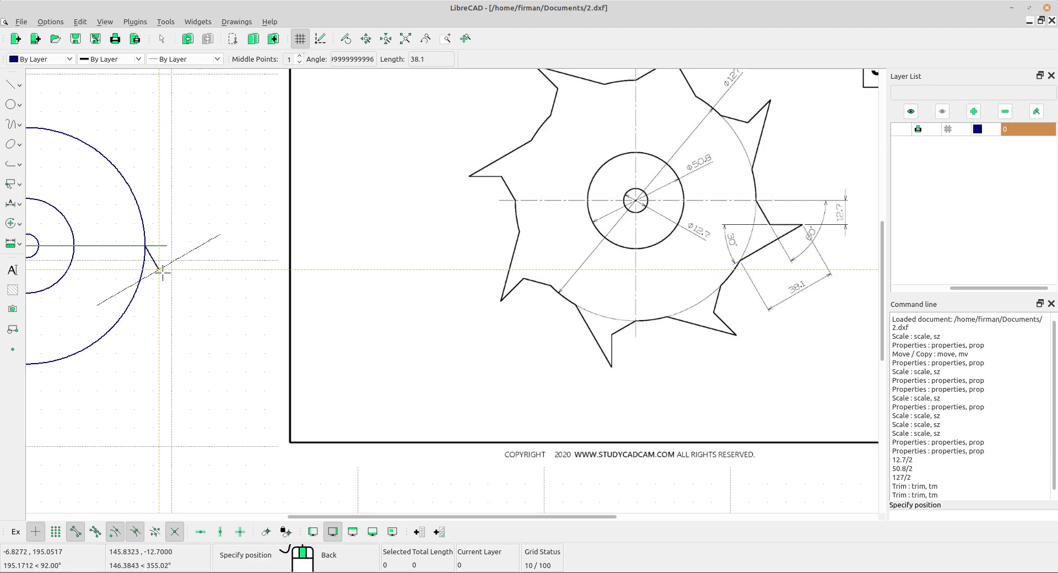
pyautogui.scroll(2, 160, 271)
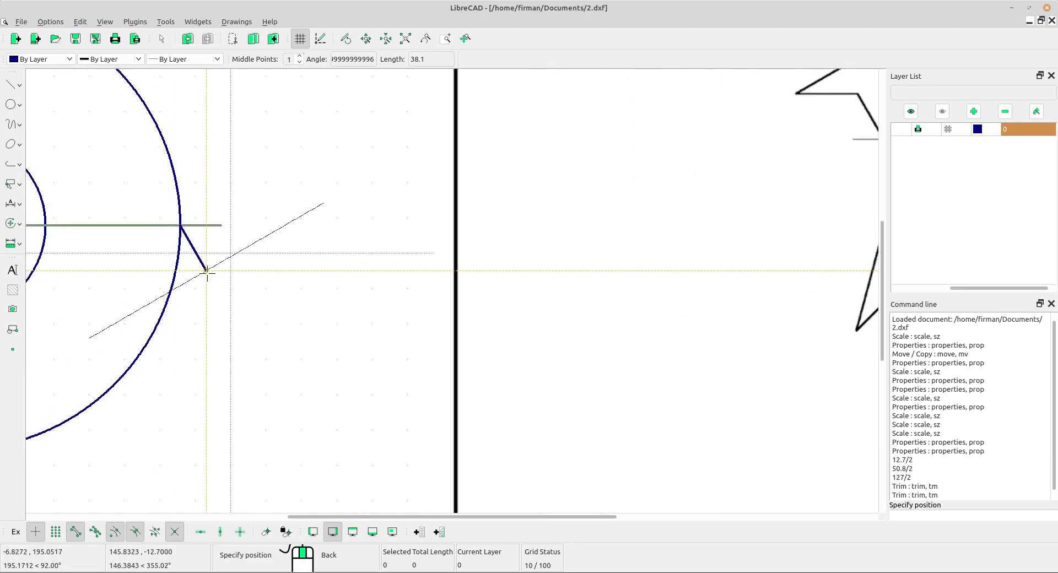
pyautogui.click(207, 271)
pyautogui.scroll(-3, 292, 248)
pyautogui.moveTo(430, 315); pyautogui.dragTo(257, 291, button='middle')
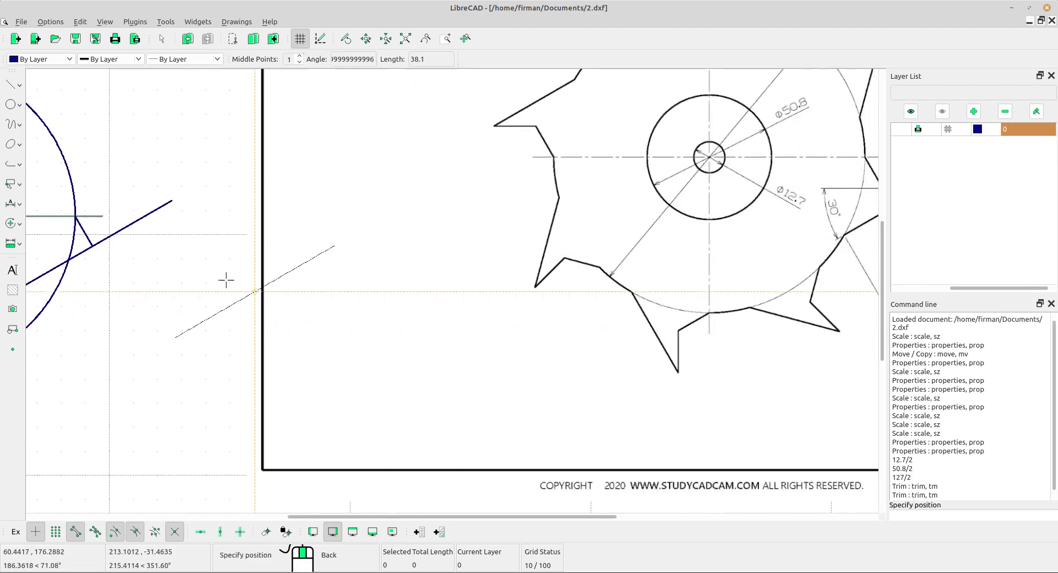
pyautogui.scroll(-3, 225, 253)
pyautogui.rightClick(236, 158)
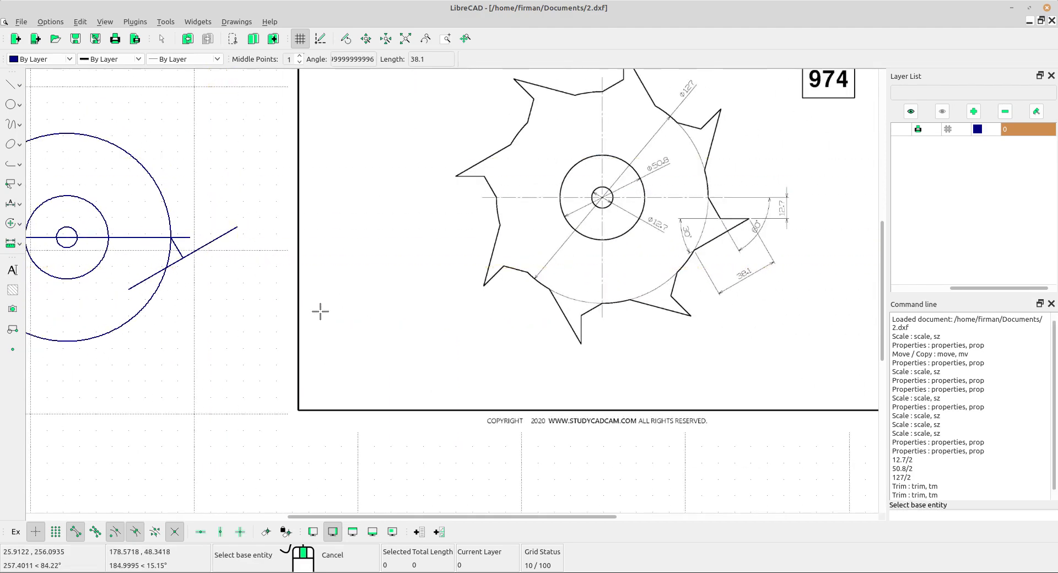
pyautogui.rightClick(317, 287)
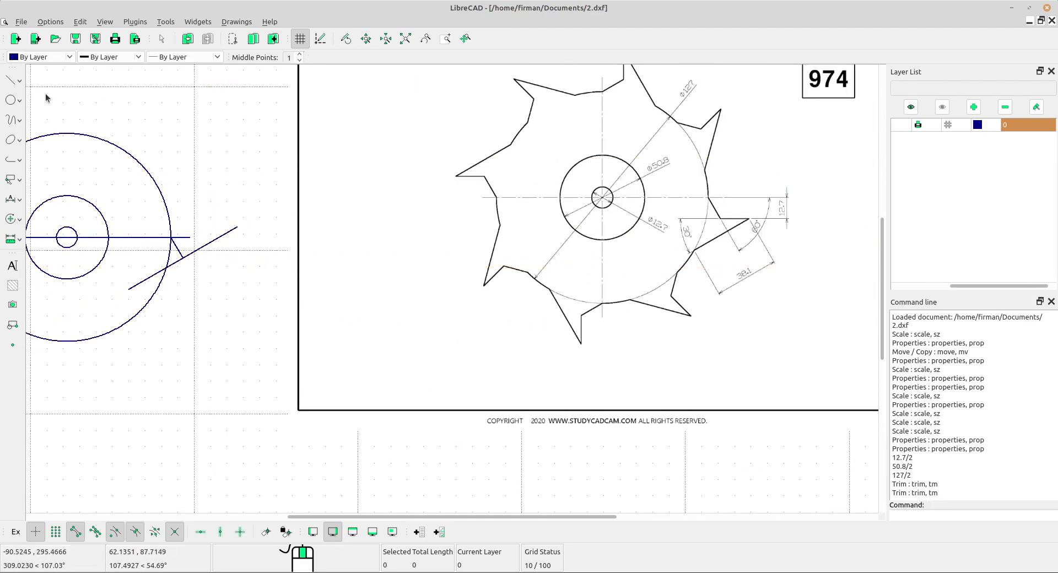
# - Draw a horizontal guide line of length 150, centred with the Middle snap point on the lower end of the long slanted line
pyautogui.click(17, 83)
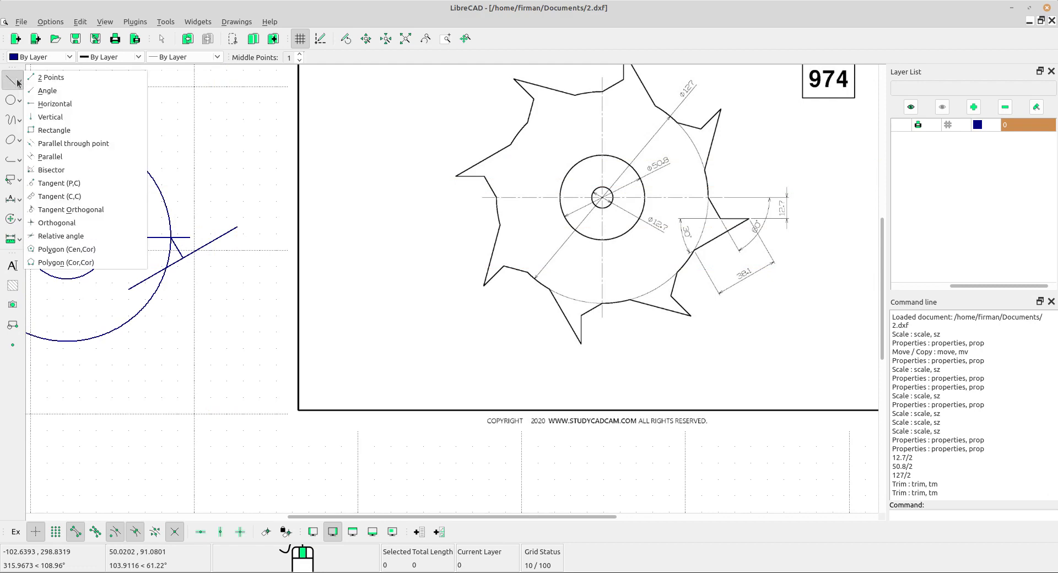
pyautogui.click(56, 104)
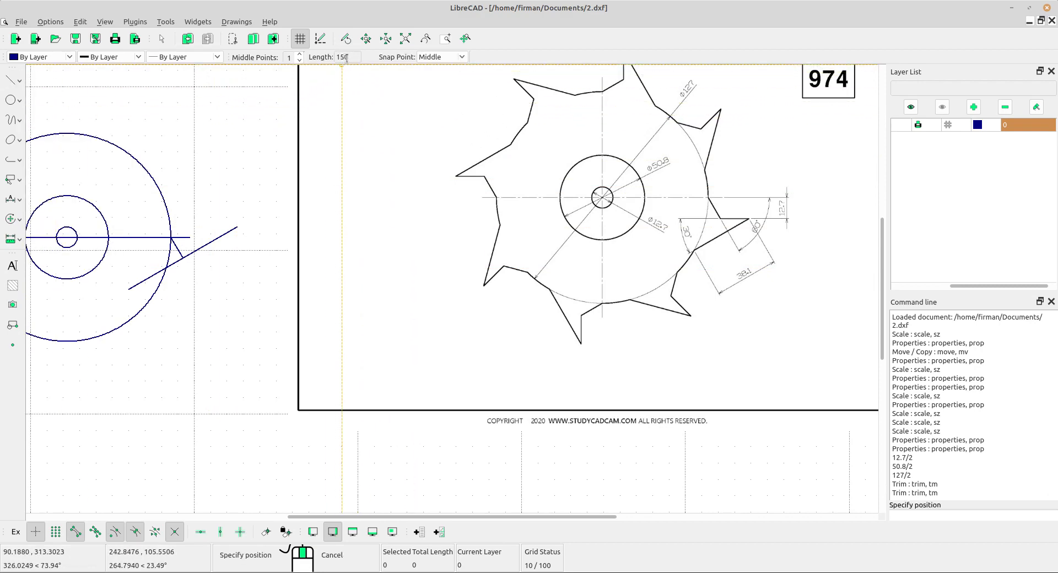
pyautogui.click(461, 56)
pyautogui.click(462, 56)
pyautogui.click(462, 56)
pyautogui.click(447, 56)
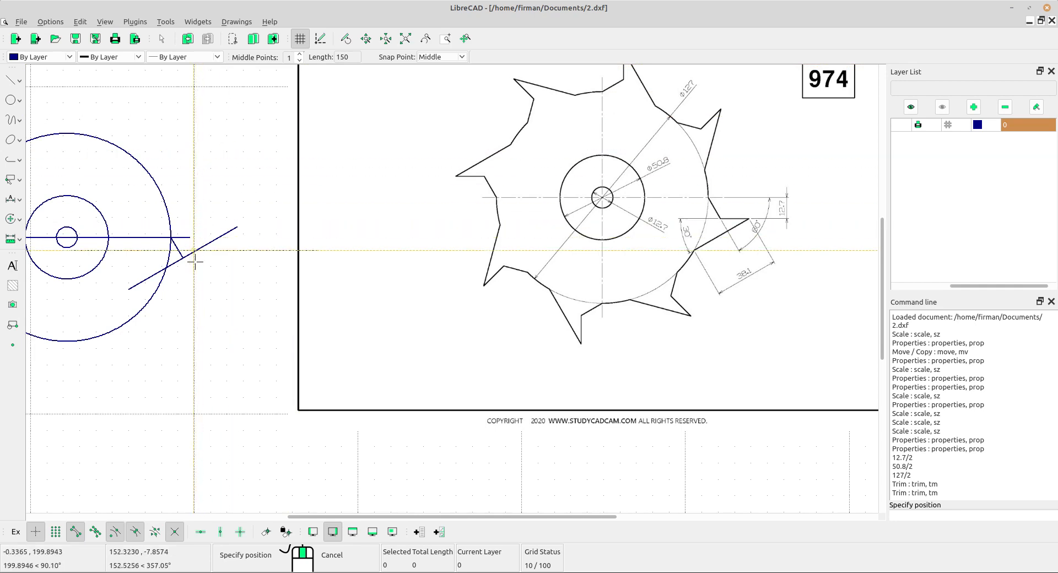
pyautogui.scroll(2, 213, 278)
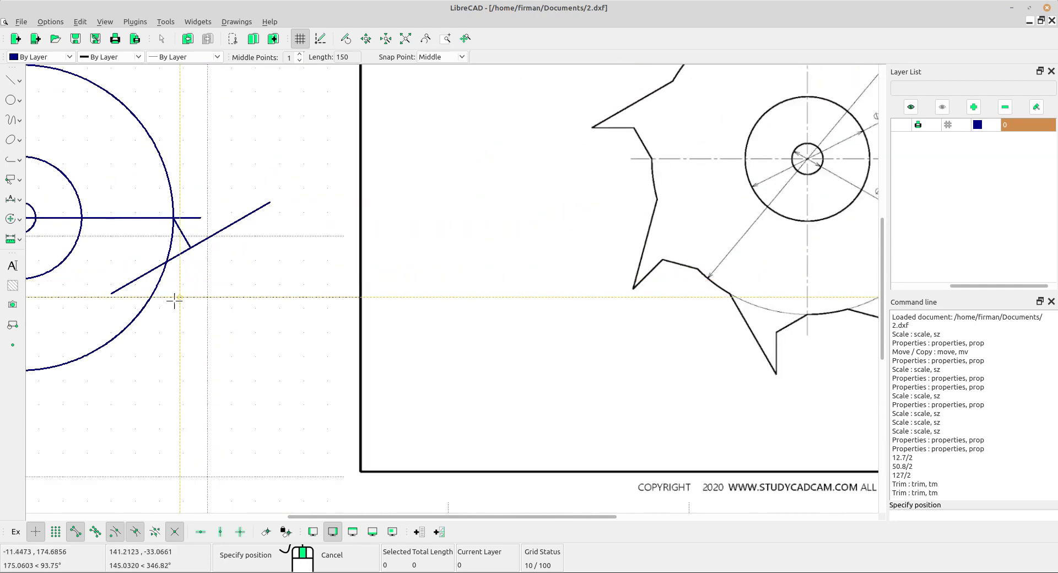
pyautogui.scroll(3, 111, 299)
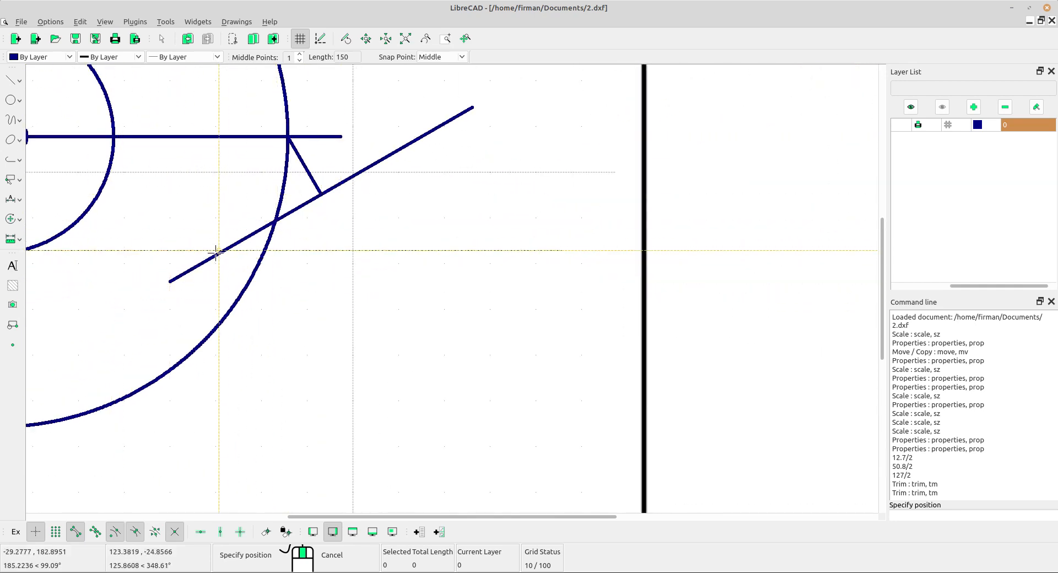
pyautogui.scroll(-5, 169, 282)
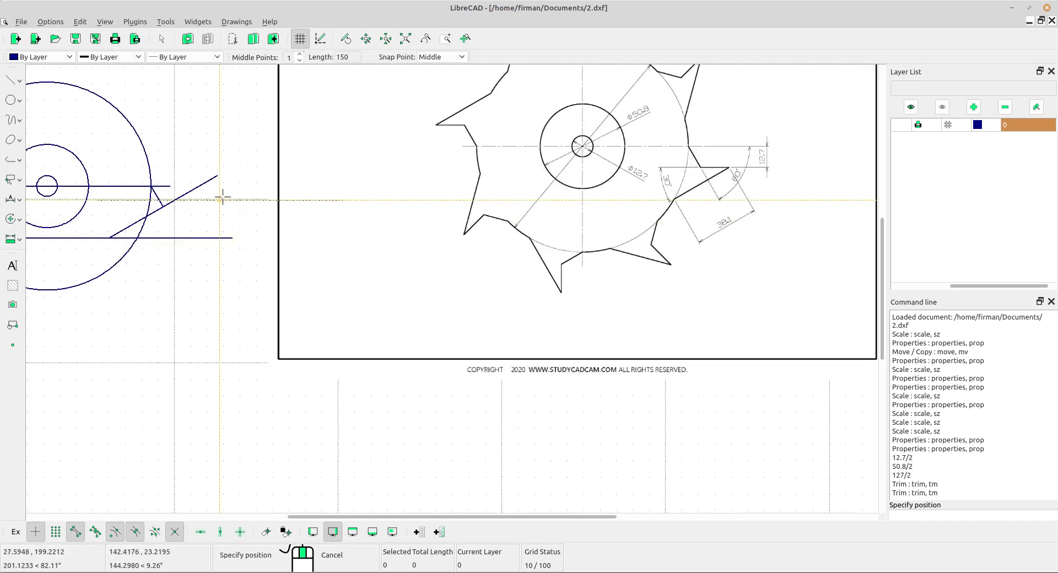
pyautogui.rightClick(246, 180)
# - Move the long slanted line from its lower end to where the horizontal guide crosses the outer circle, deleting the original
pyautogui.scroll(3, 183, 209)
pyautogui.scroll(1, 186, 190)
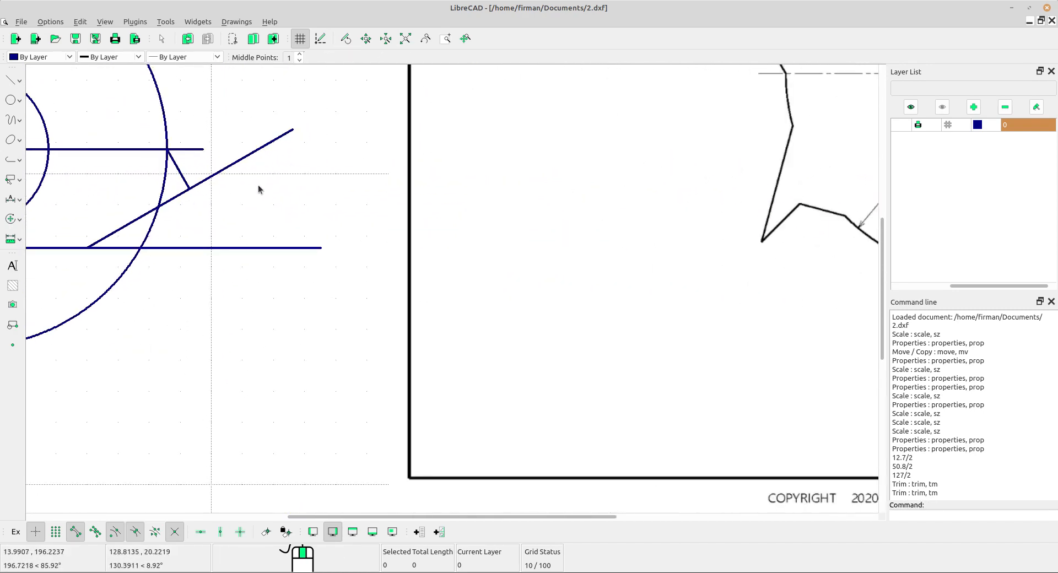
pyautogui.moveTo(261, 186); pyautogui.dragTo(214, 149)
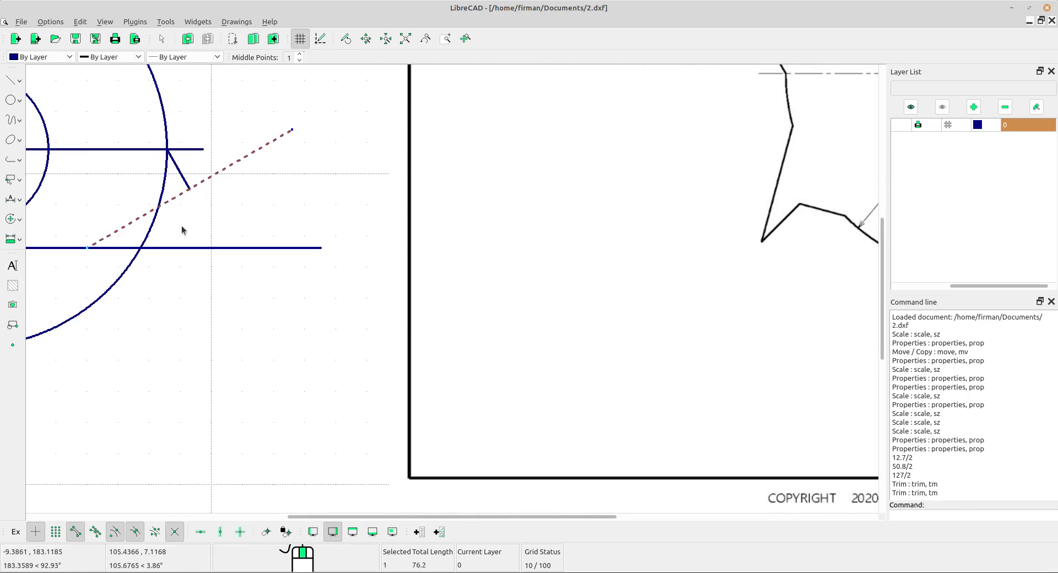
pyautogui.scroll(2, 181, 230)
pyautogui.click(15, 219)
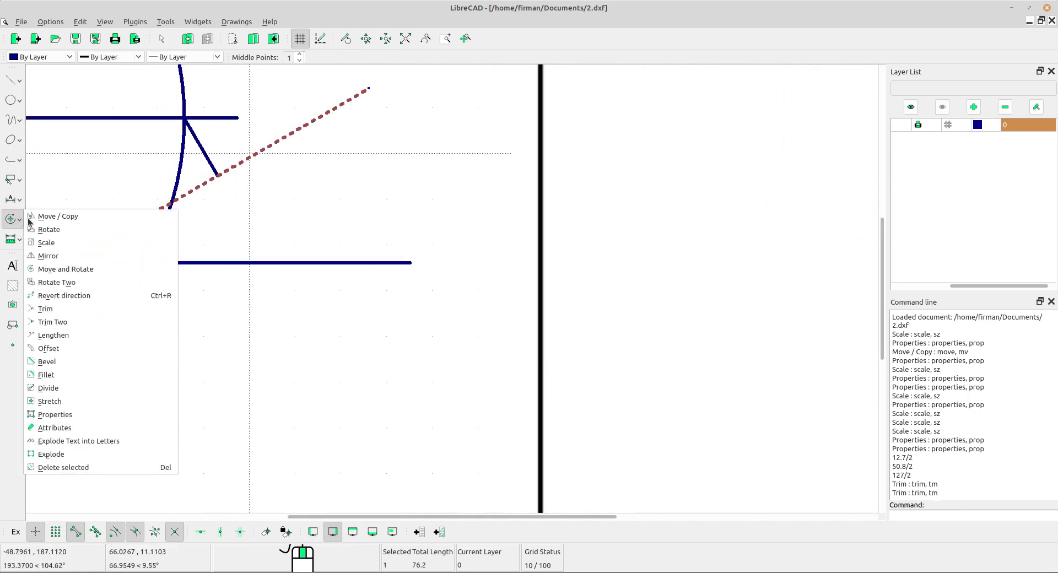
pyautogui.click(33, 212)
pyautogui.scroll(2, 106, 264)
pyautogui.scroll(3, 106, 263)
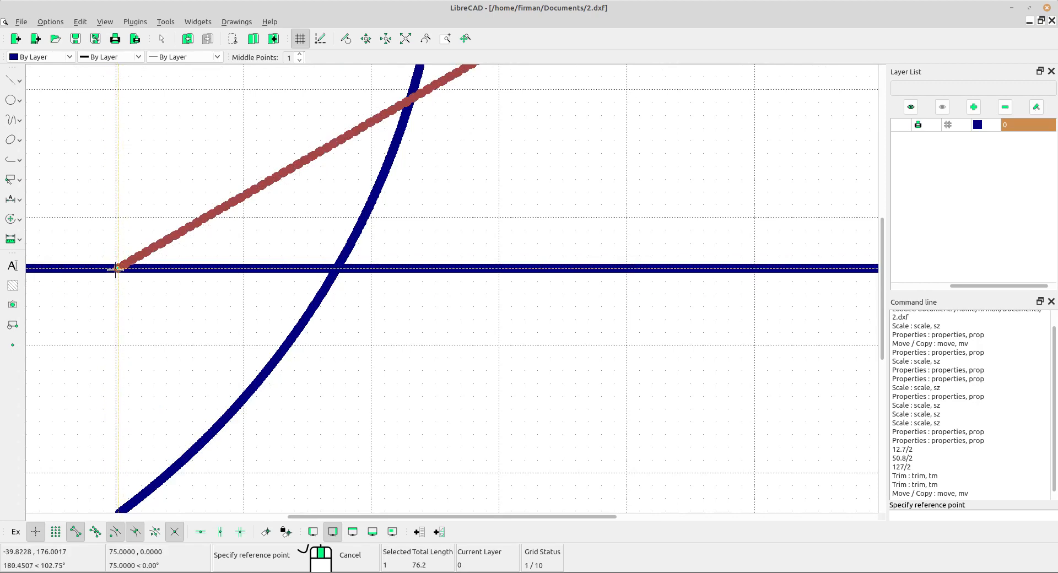
pyautogui.scroll(2, 120, 268)
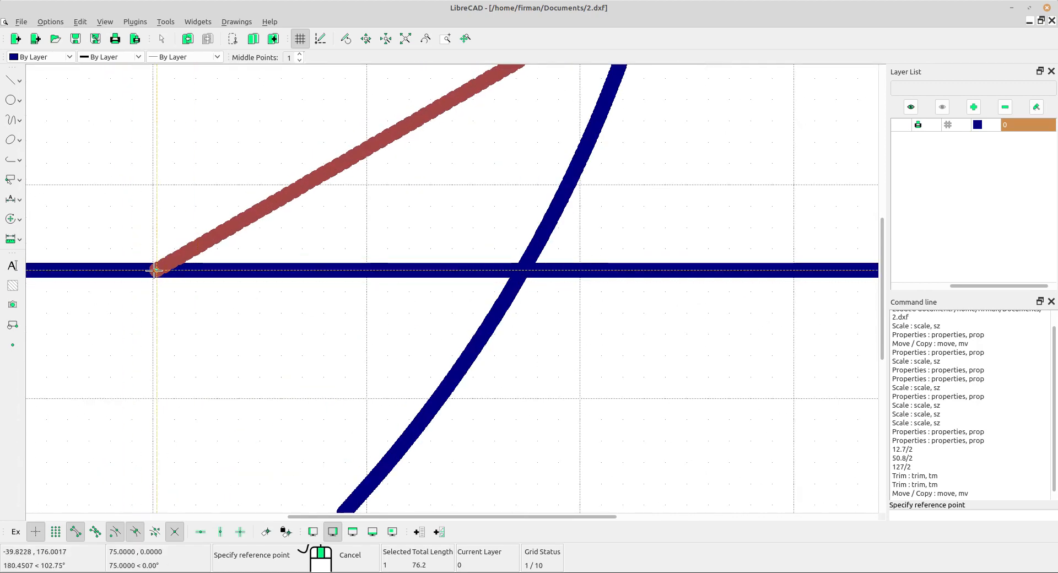
pyautogui.click(155, 270)
pyautogui.scroll(-5, 172, 224)
pyautogui.scroll(5, 489, 267)
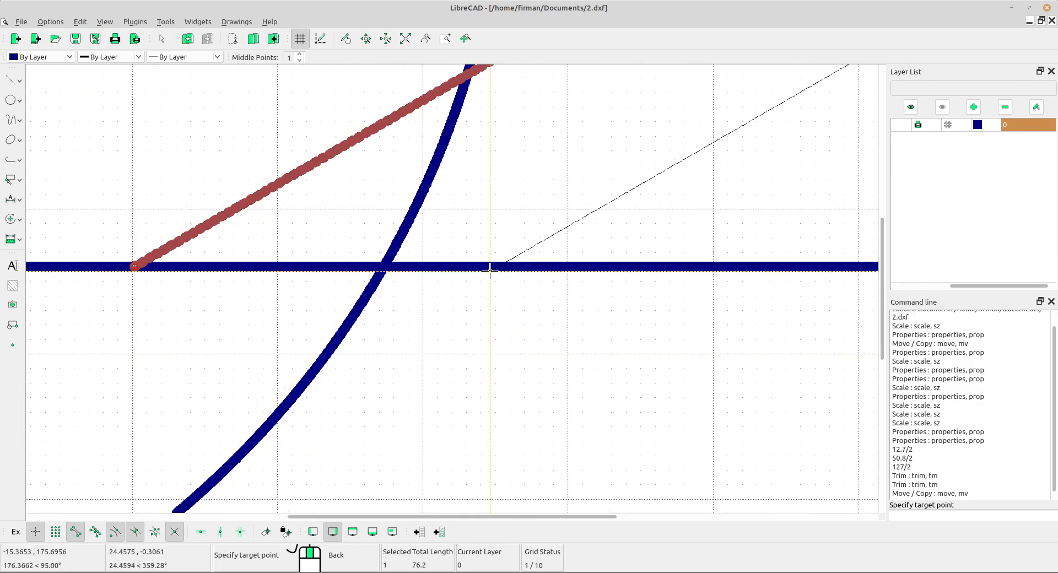
pyautogui.click(326, 269)
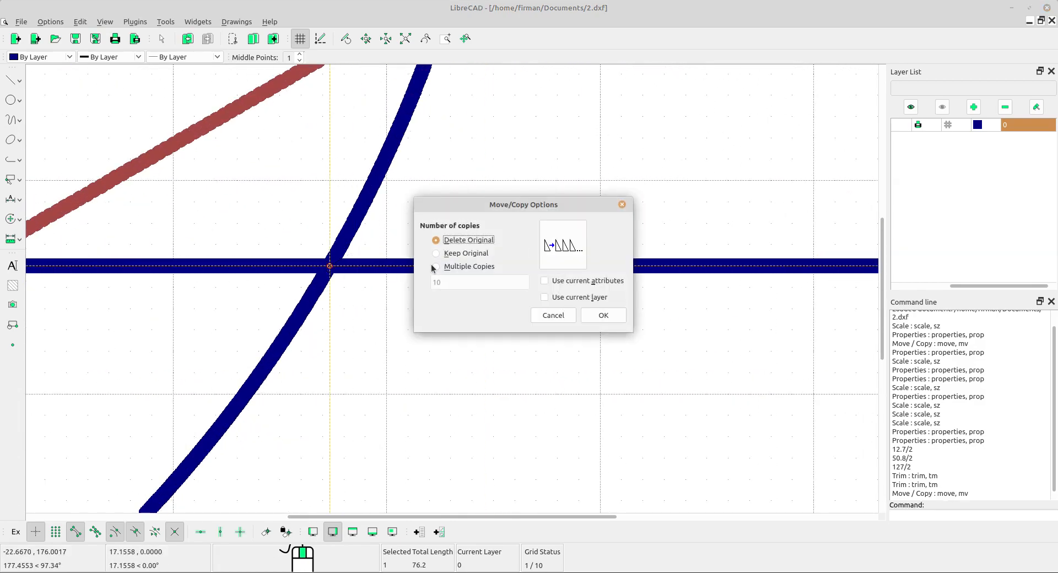
pyautogui.click(611, 311)
pyautogui.scroll(-4, 390, 224)
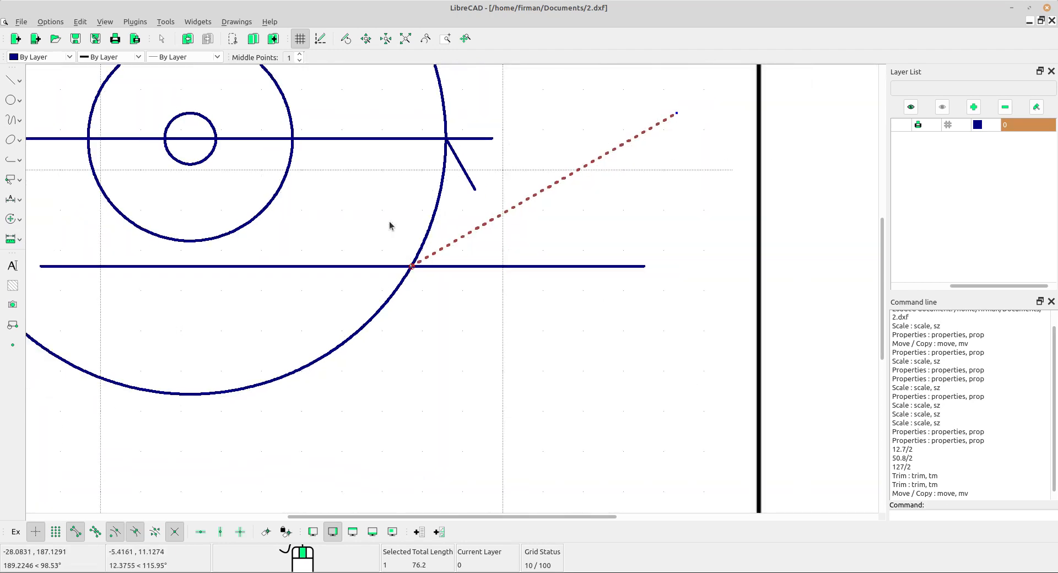
pyautogui.press('Escape')
# - Move the lower horizontal guide from the slanted line's start on the outer circle to the short tooth edge's lower end, deleting the original
pyautogui.scroll(-3, 534, 255)
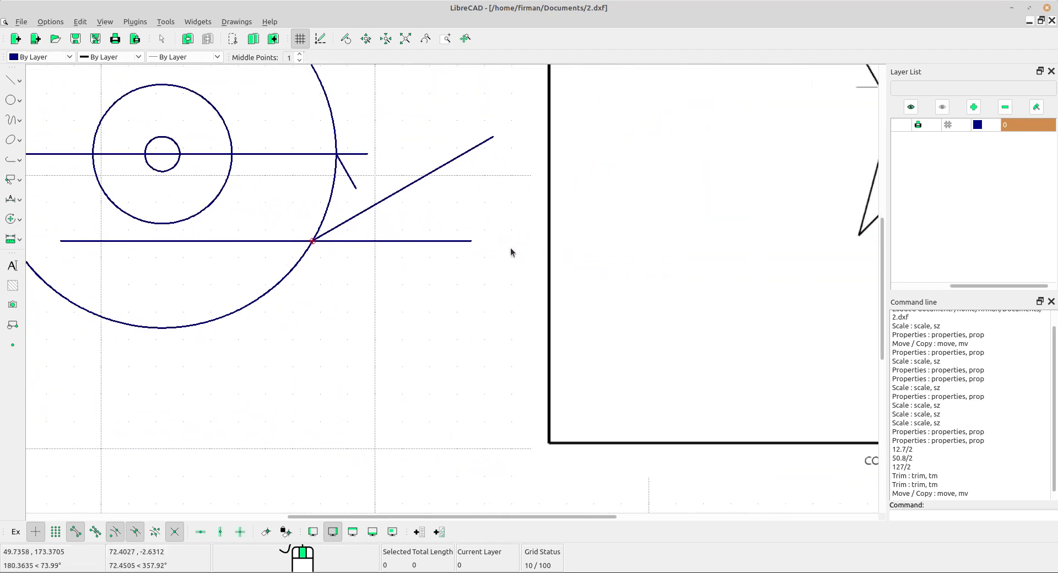
pyautogui.scroll(2, 510, 250)
pyautogui.click(399, 233)
pyautogui.scroll(-2, 387, 245)
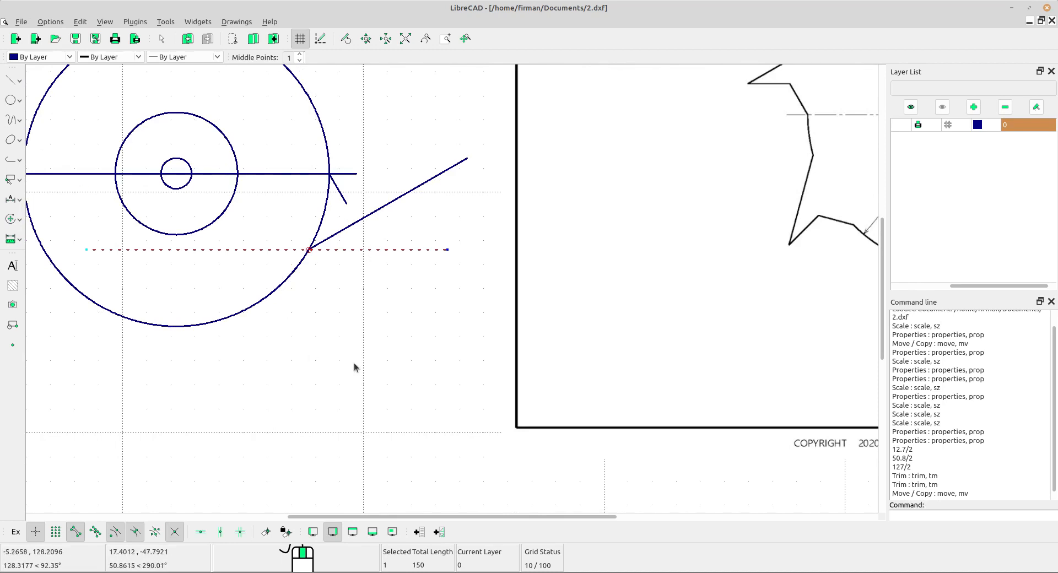
pyautogui.click(11, 218)
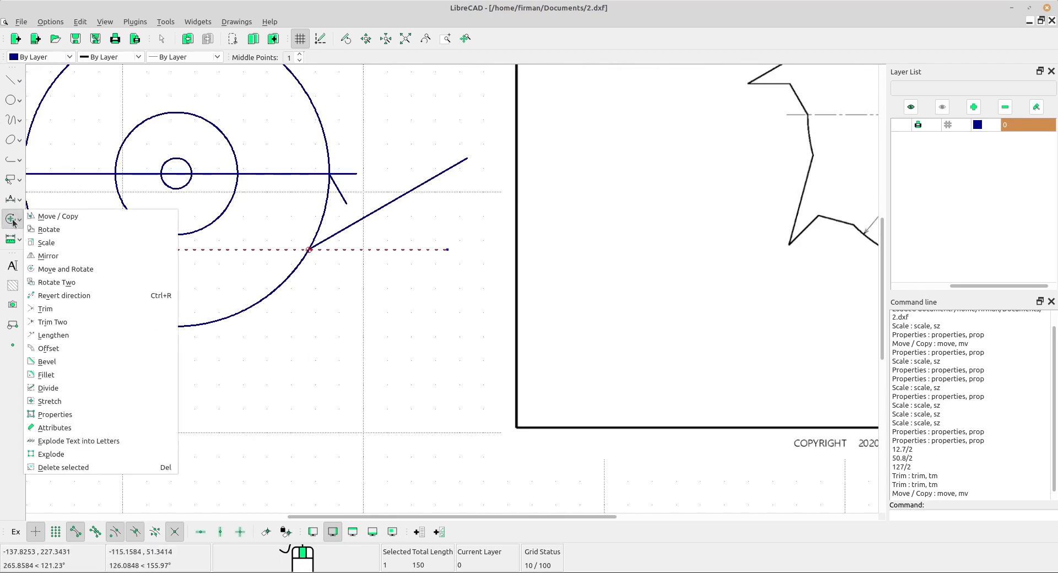
pyautogui.click(47, 216)
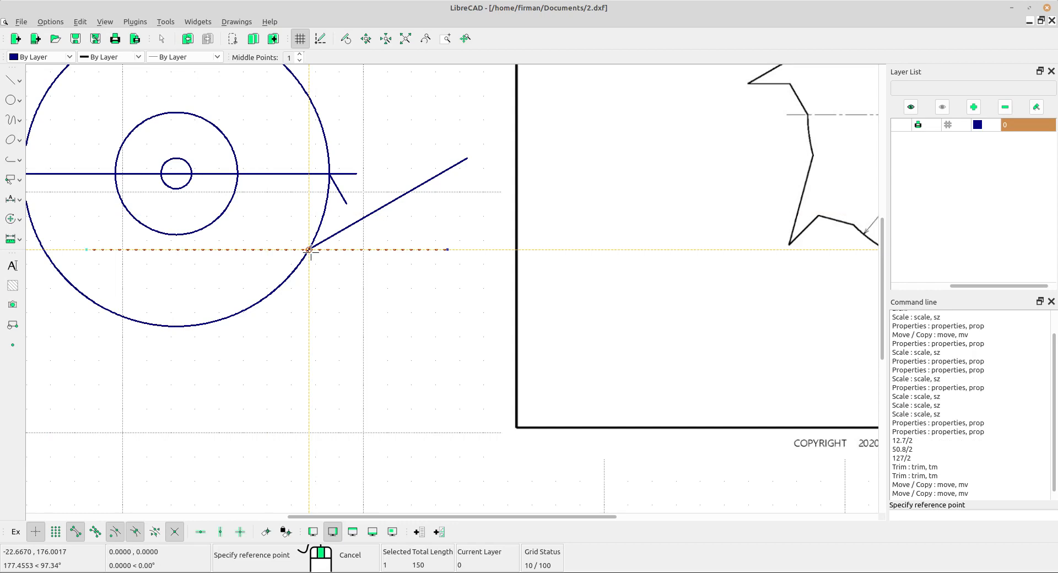
pyautogui.click(309, 249)
pyautogui.scroll(-2, 372, 297)
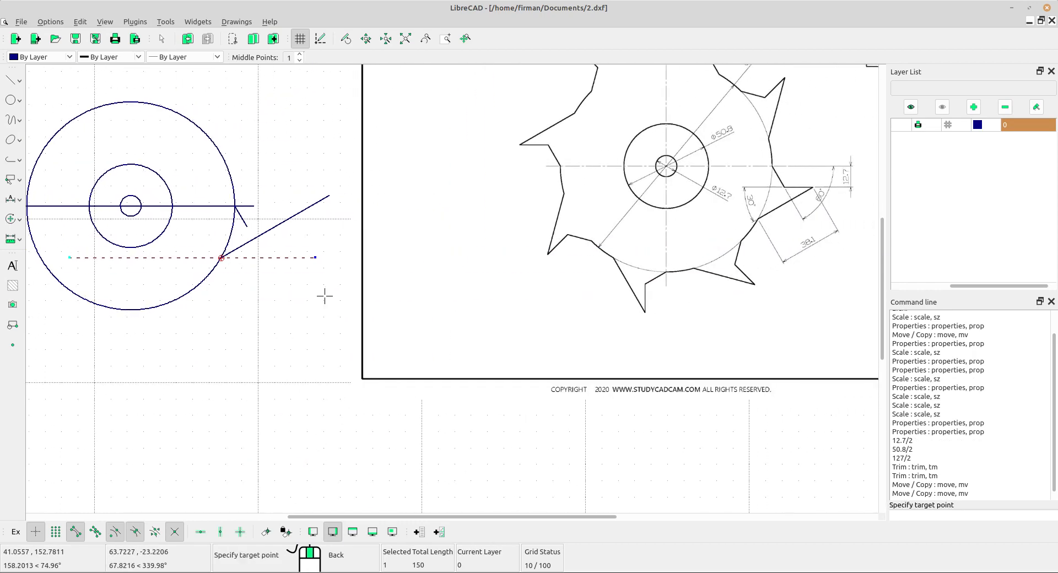
pyautogui.scroll(1, 325, 295)
pyautogui.scroll(5, 294, 253)
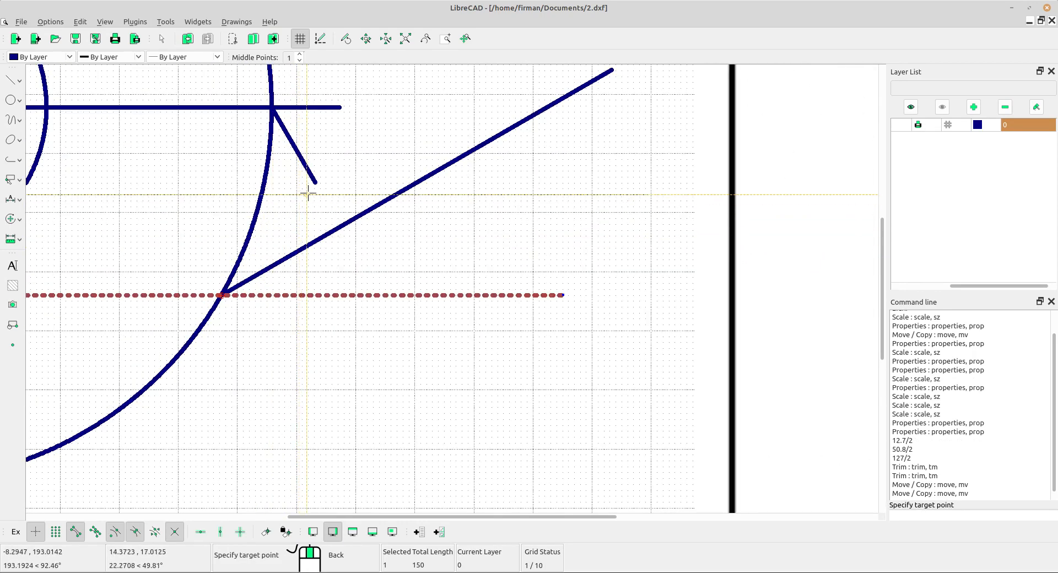
pyautogui.scroll(3, 317, 183)
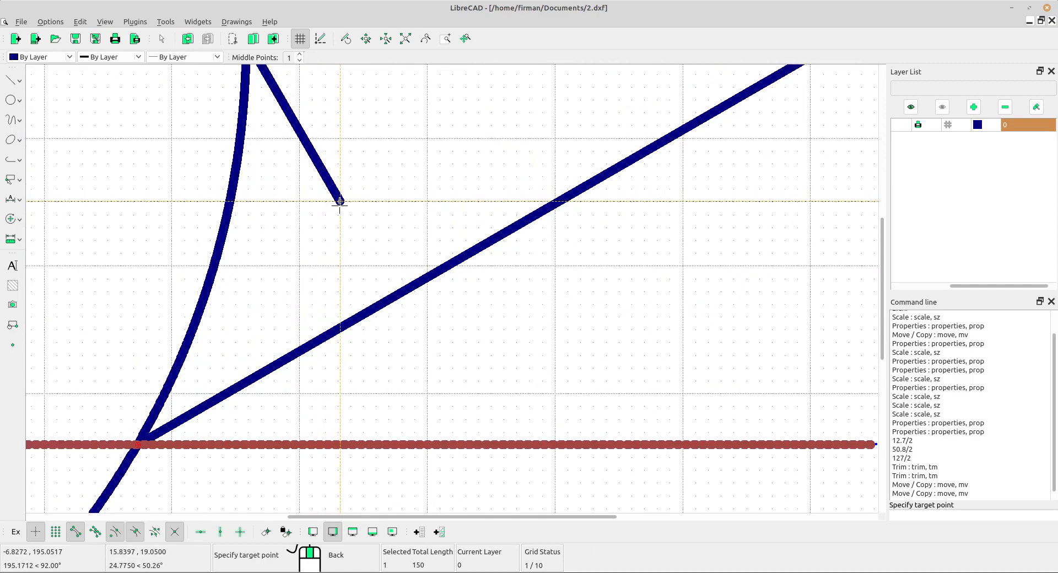
pyautogui.click(339, 201)
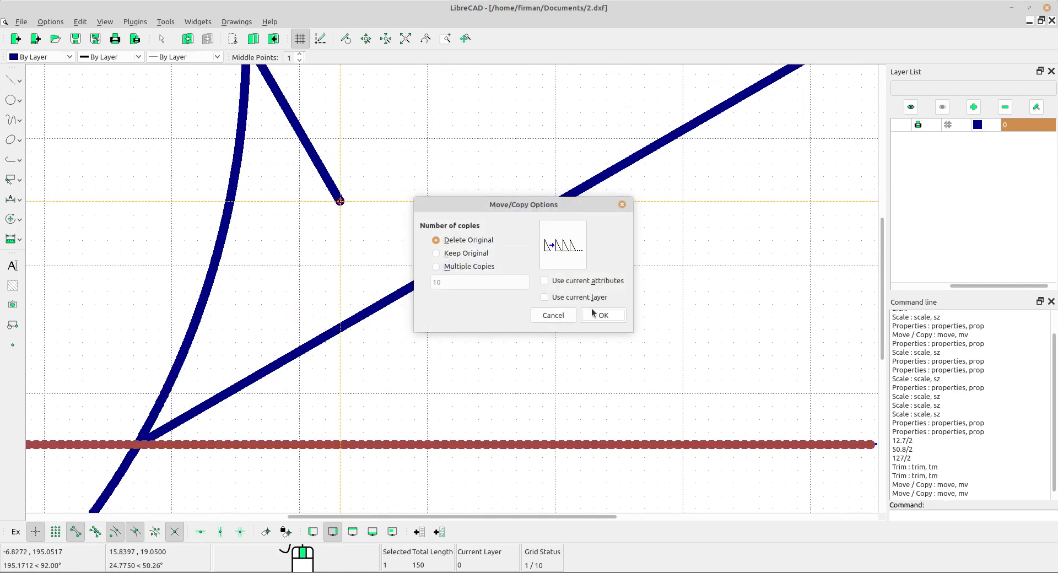
pyautogui.click(597, 314)
pyautogui.scroll(-2, 497, 267)
pyautogui.moveTo(497, 267); pyautogui.dragTo(338, 330, button='middle')
pyautogui.press('Escape')
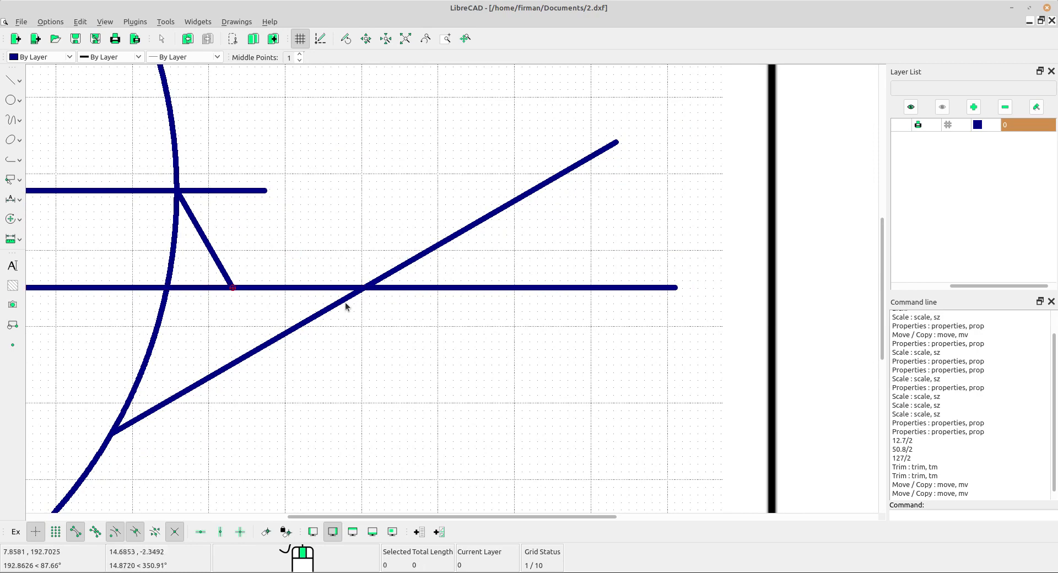
pyautogui.scroll(-4, 347, 303)
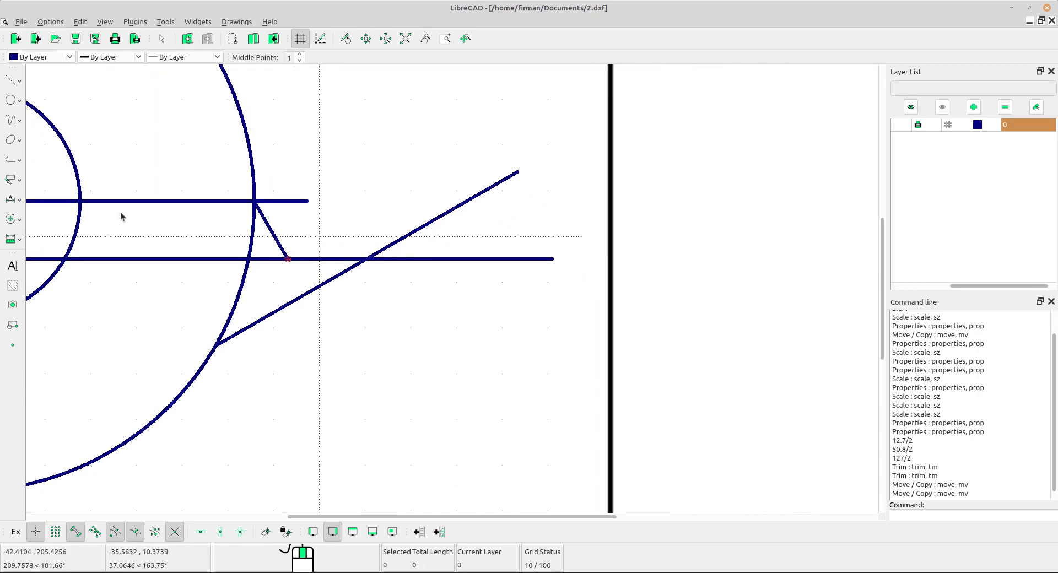
# - Trim the long slanted line and the horizontal guide to each other so they meet at the tooth tip
pyautogui.click(18, 220)
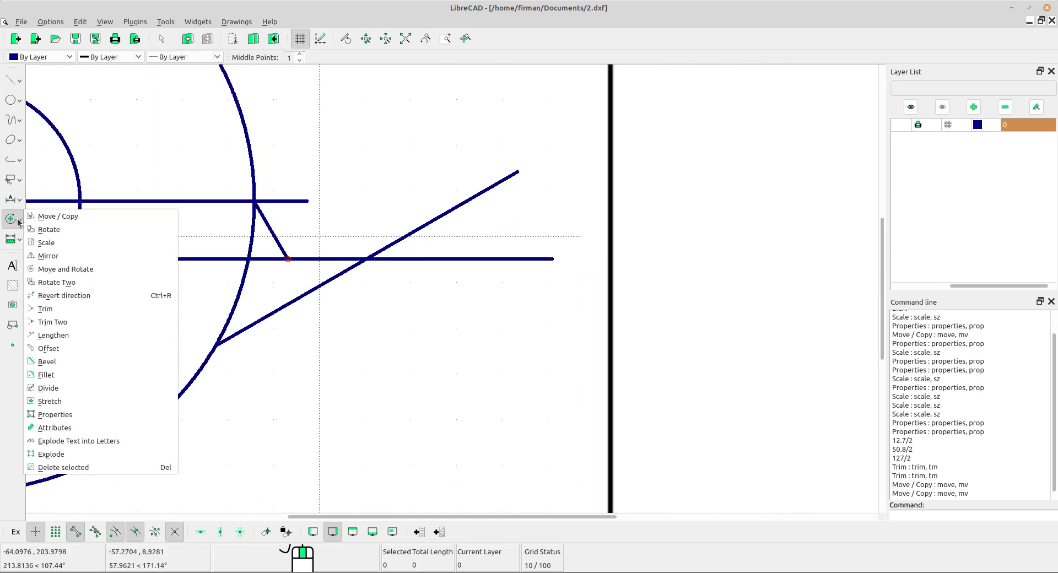
pyautogui.click(52, 322)
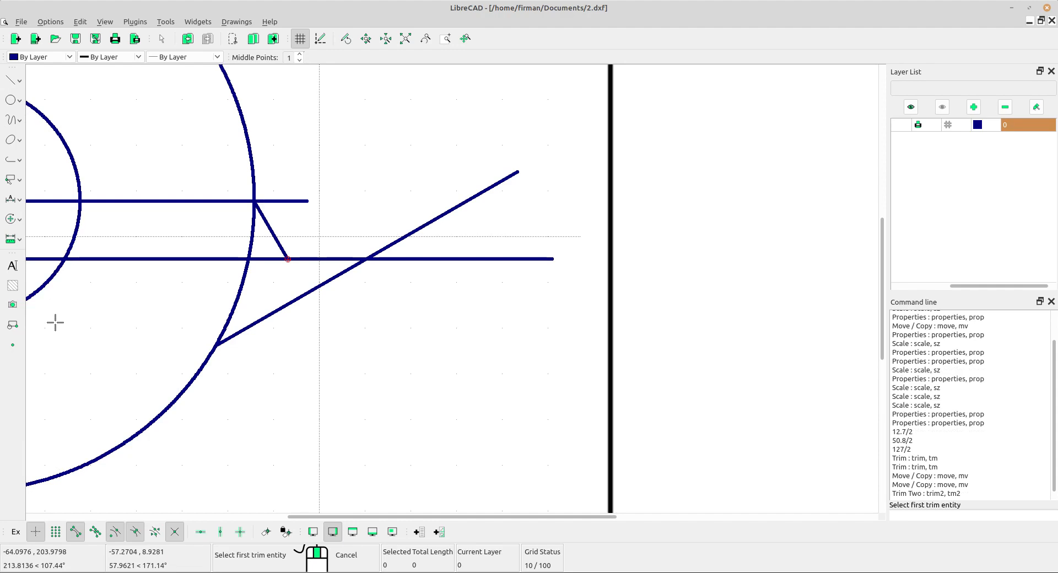
pyautogui.scroll(-2, 321, 283)
pyautogui.click(310, 287)
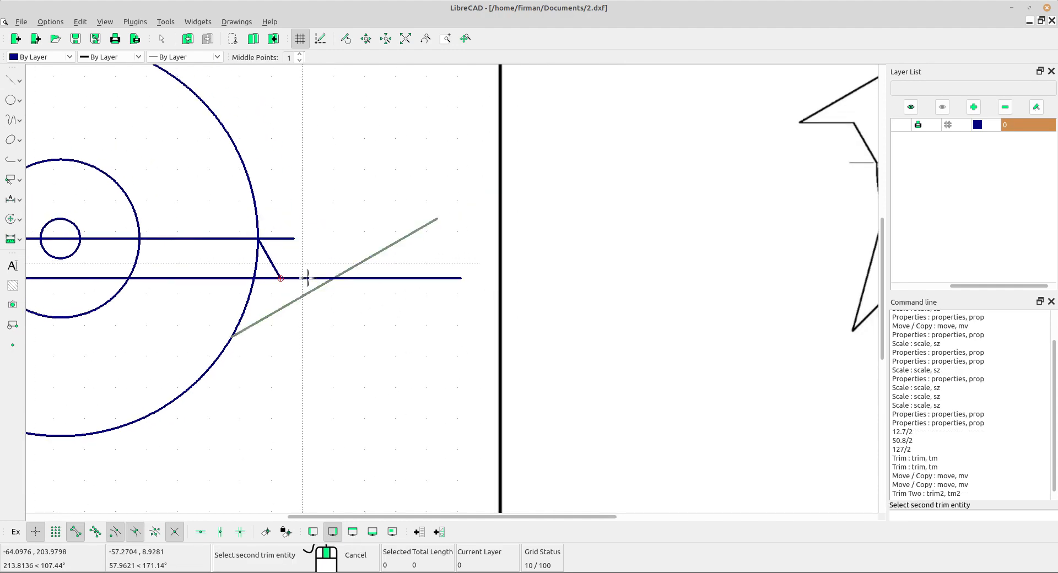
pyautogui.click(306, 278)
pyautogui.scroll(-2, 381, 264)
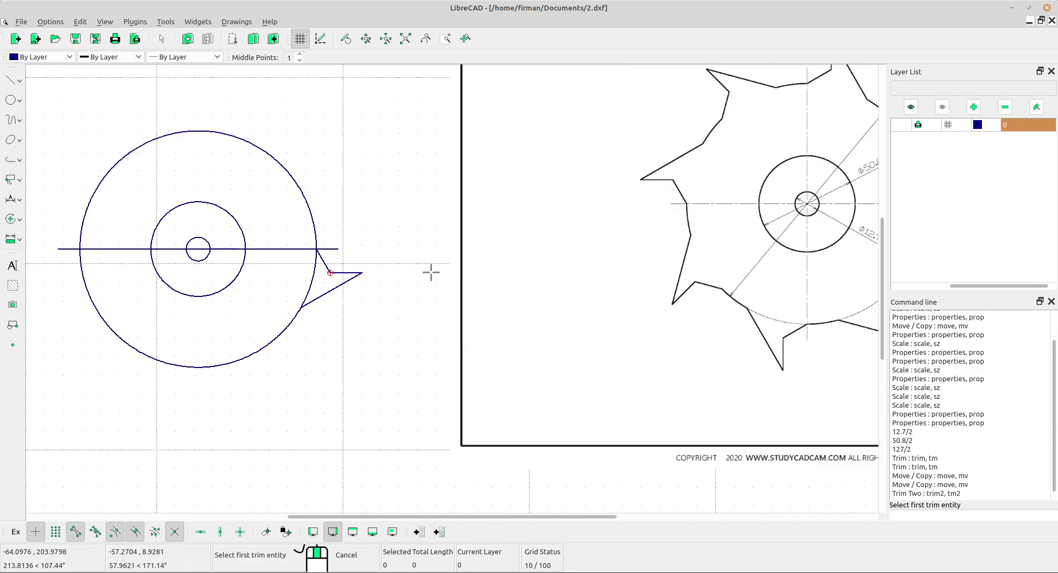
pyautogui.moveTo(430, 273); pyautogui.dragTo(315, 252, button='middle')
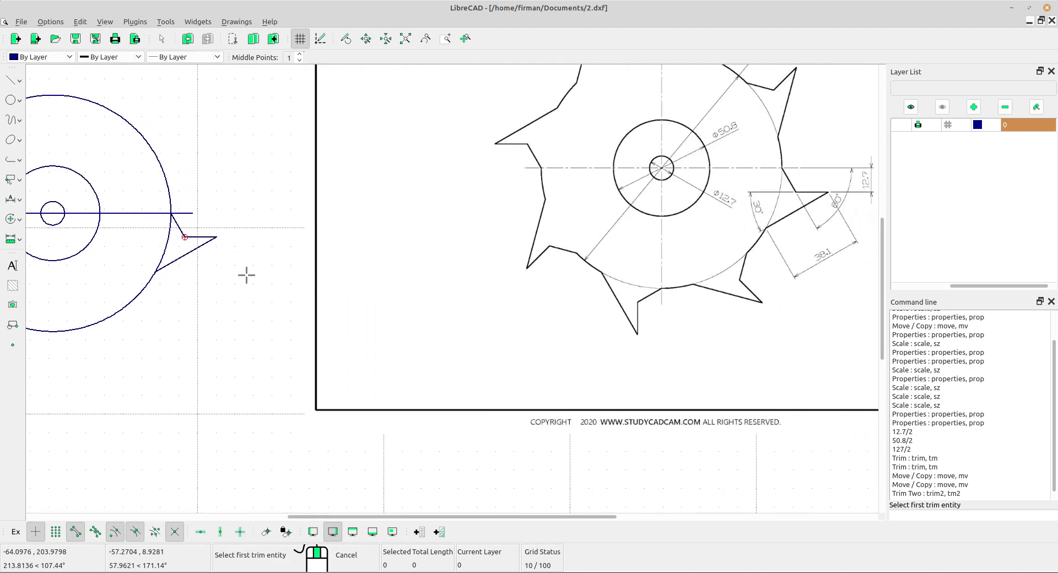
pyautogui.rightClick(253, 211)
# - Add an aligned dimension to the long slanted tooth edge, placed outside the circle below the tooth
pyautogui.scroll(4, 222, 246)
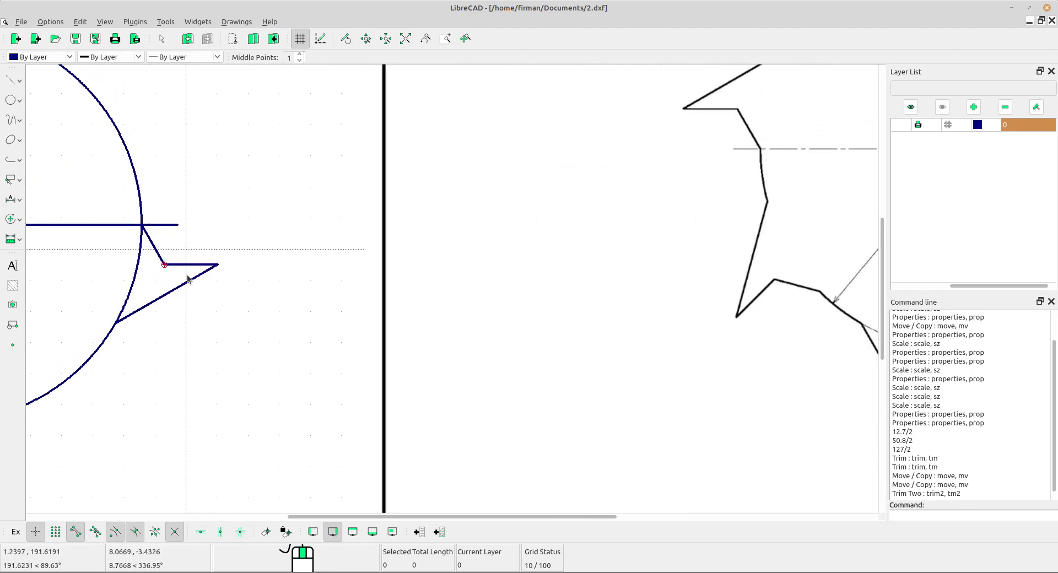
pyautogui.scroll(-2, 188, 279)
pyautogui.moveTo(333, 316); pyautogui.dragTo(411, 307, button='middle')
pyautogui.scroll(-3, 410, 303)
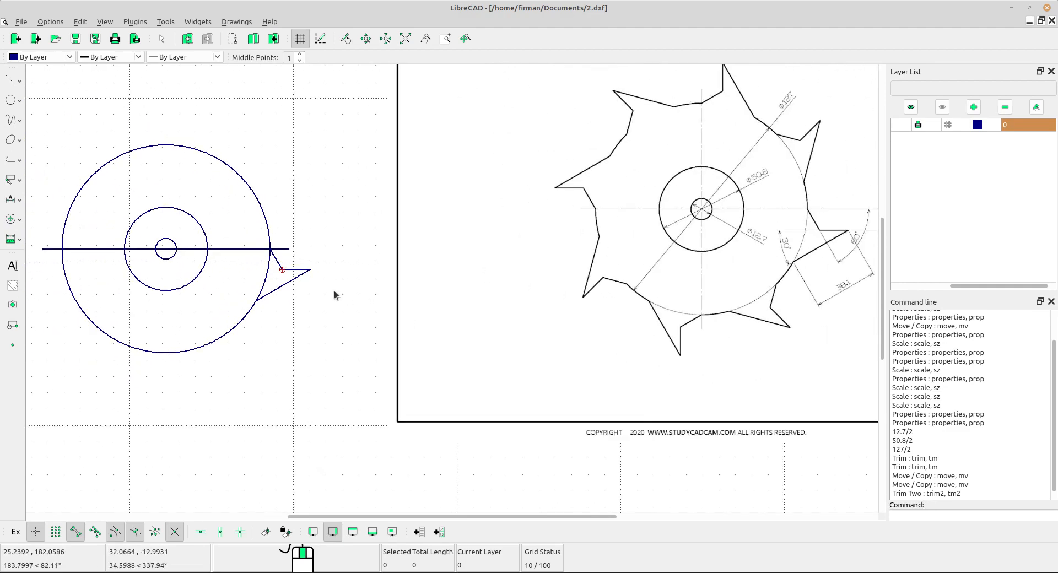
pyautogui.scroll(2, 334, 291)
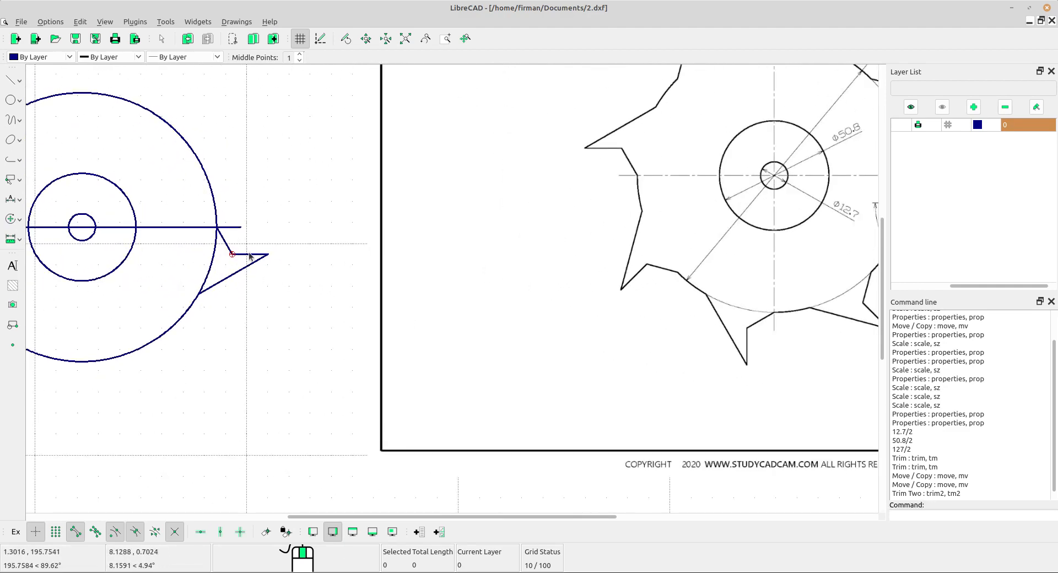
pyautogui.moveTo(266, 279); pyautogui.dragTo(171, 292, button='middle')
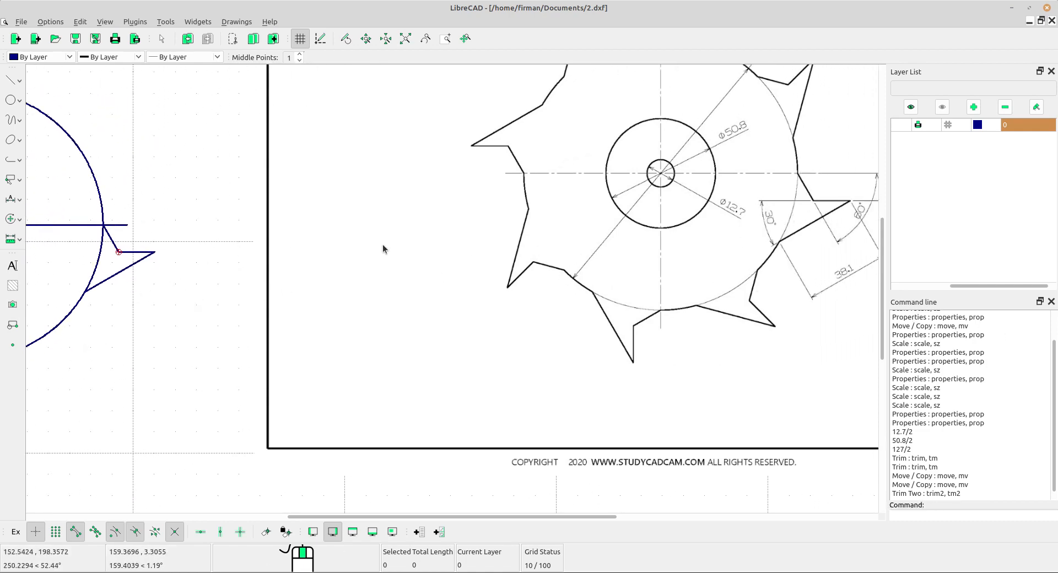
pyautogui.click(17, 205)
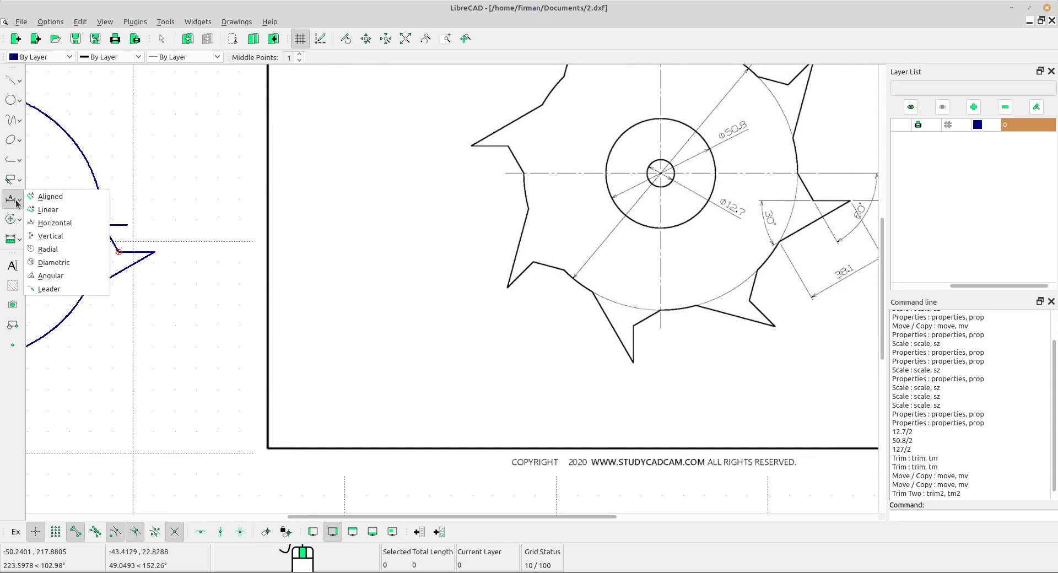
pyautogui.click(54, 209)
pyautogui.scroll(2, 174, 322)
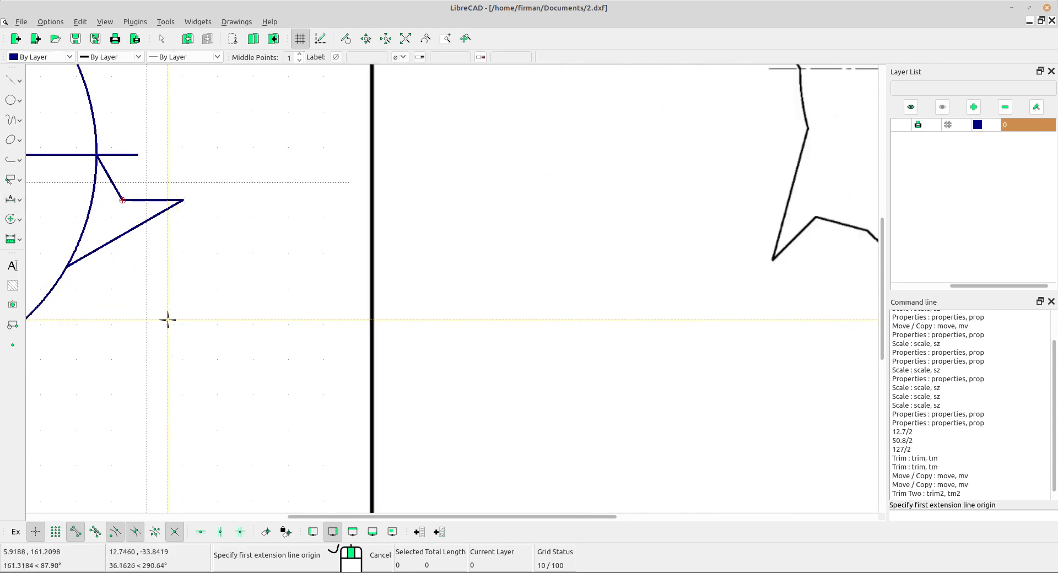
pyautogui.click(65, 268)
pyautogui.click(182, 201)
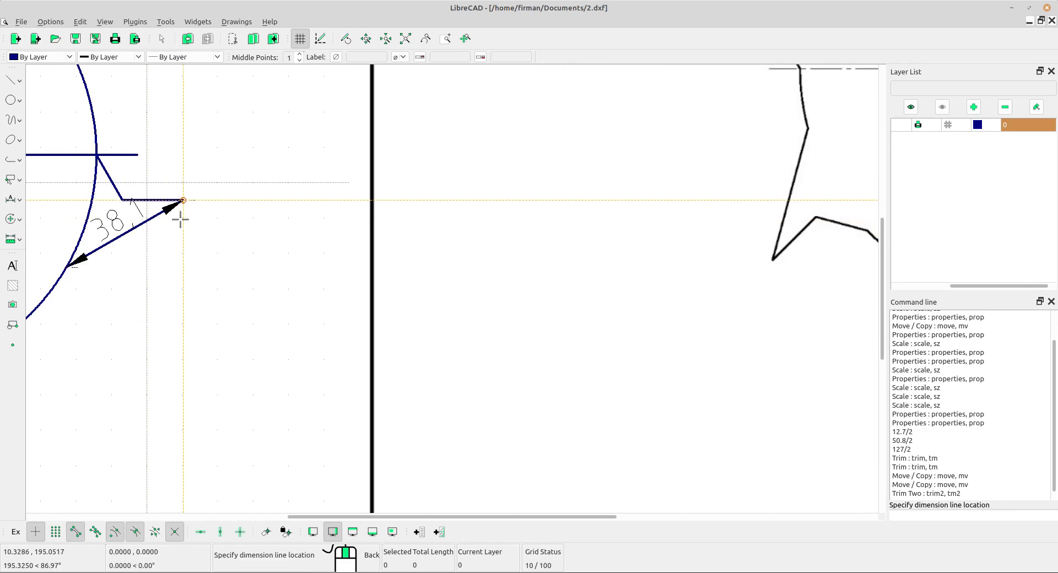
pyautogui.click(205, 319)
pyautogui.scroll(-3, 204, 275)
pyautogui.moveTo(333, 356); pyautogui.dragTo(146, 382, button='middle')
pyautogui.scroll(-2, 167, 354)
pyautogui.scroll(2, 125, 356)
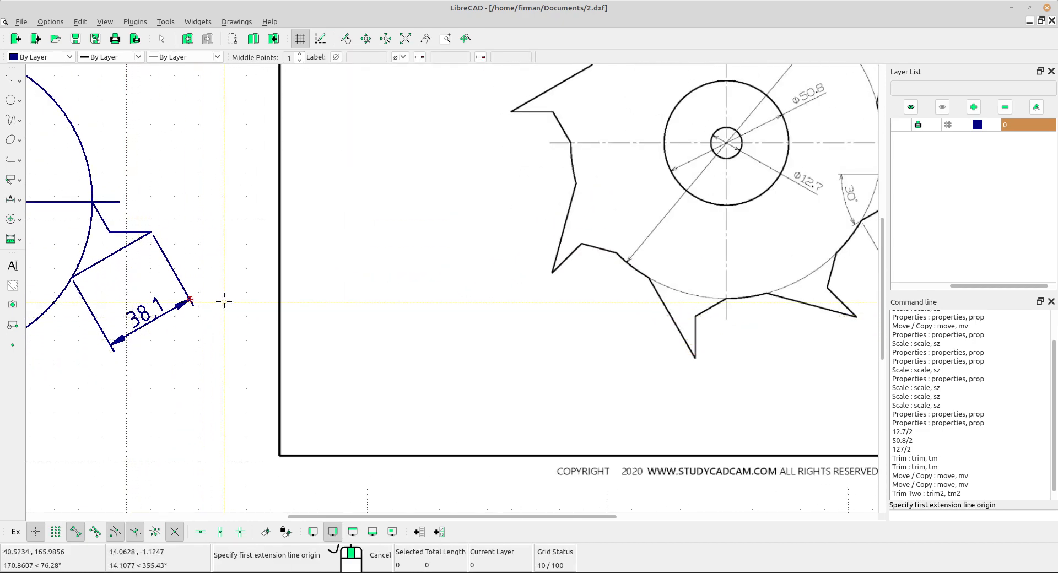
pyautogui.moveTo(235, 303); pyautogui.dragTo(166, 305, button='middle')
pyautogui.scroll(-3, 164, 303)
pyautogui.scroll(1, 168, 303)
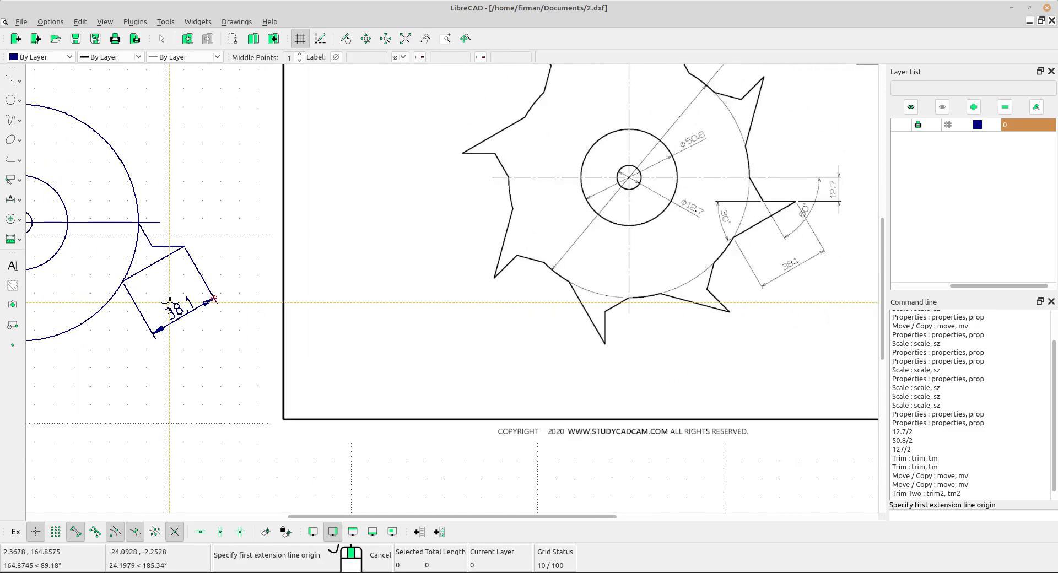
pyautogui.scroll(4, 169, 302)
pyautogui.click(237, 242)
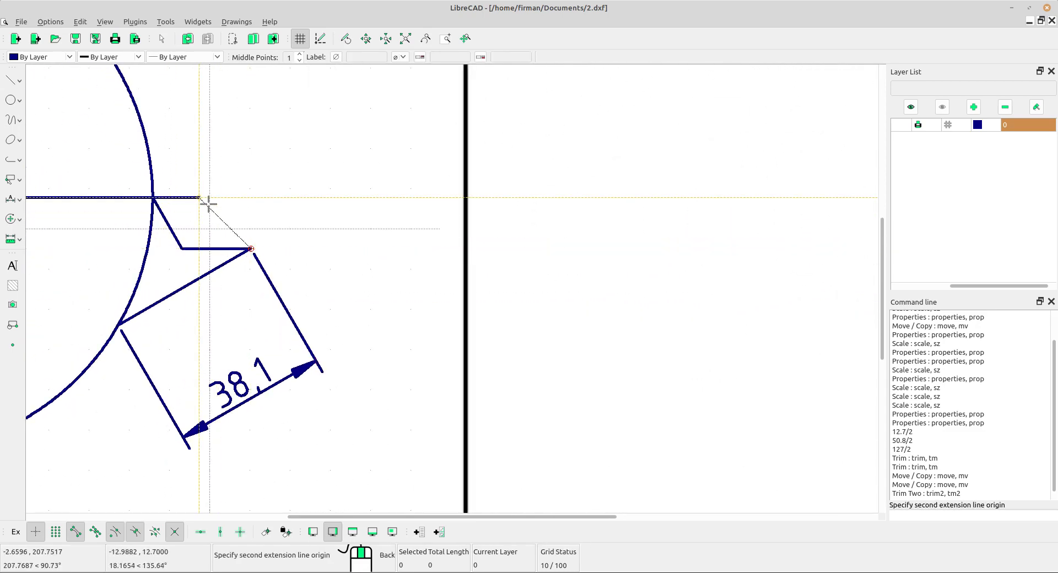
pyautogui.click(201, 199)
pyautogui.rightClick(318, 220)
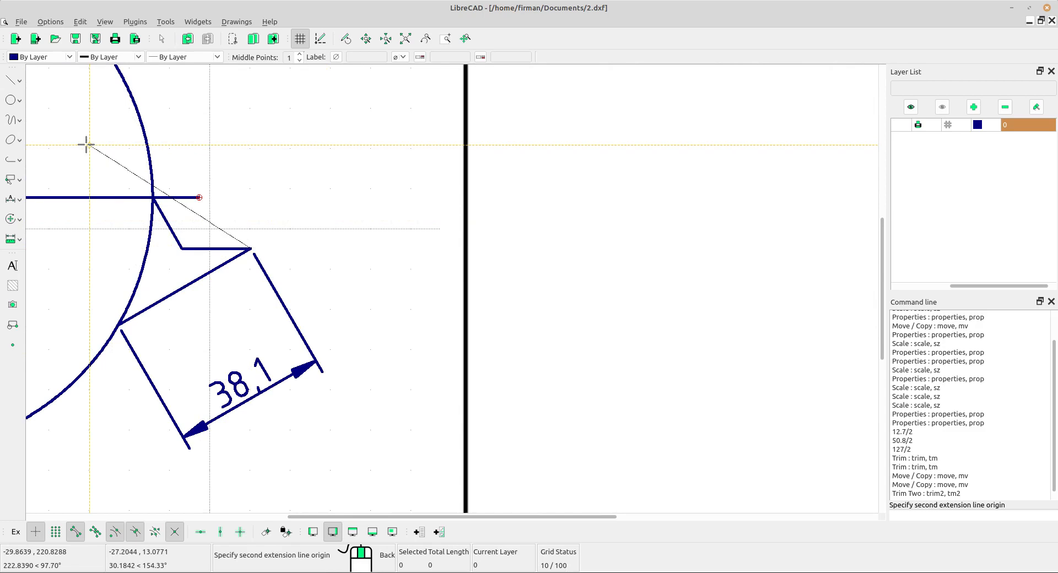
# - Add a vertical dimension from the centre line's outer end to the tooth tip, placed beyond the tip
pyautogui.click(20, 199)
pyautogui.click(50, 236)
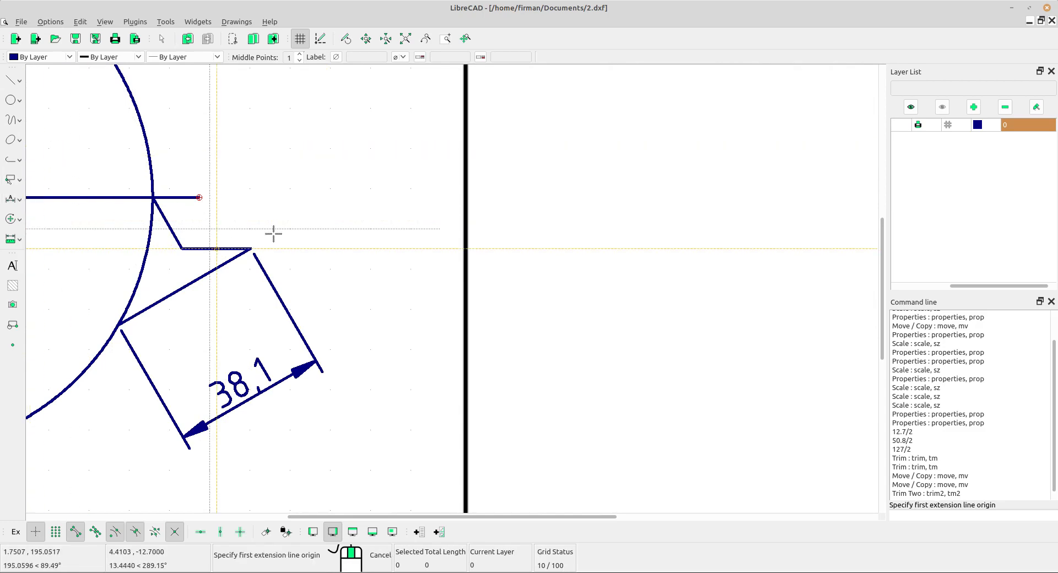
pyautogui.click(200, 198)
pyautogui.click(251, 249)
pyautogui.click(378, 237)
pyautogui.scroll(-8, 366, 234)
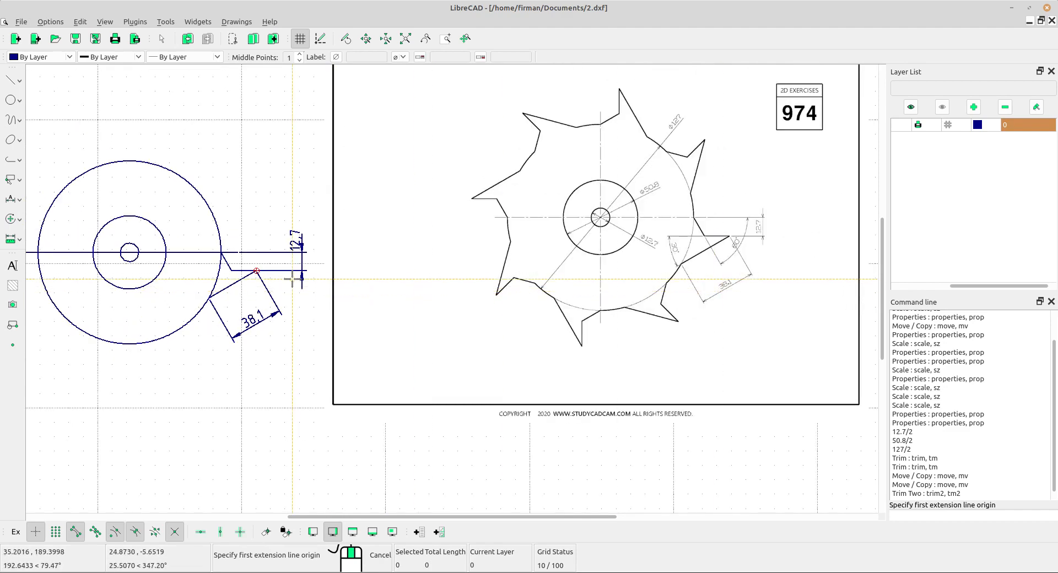
pyautogui.scroll(3, 301, 286)
pyautogui.press('Escape')
# - Add an angular dimension between the long slanted and horizontal tooth edges, with its arc inside the outer circle
pyautogui.scroll(3, 33, 231)
pyautogui.click(13, 199)
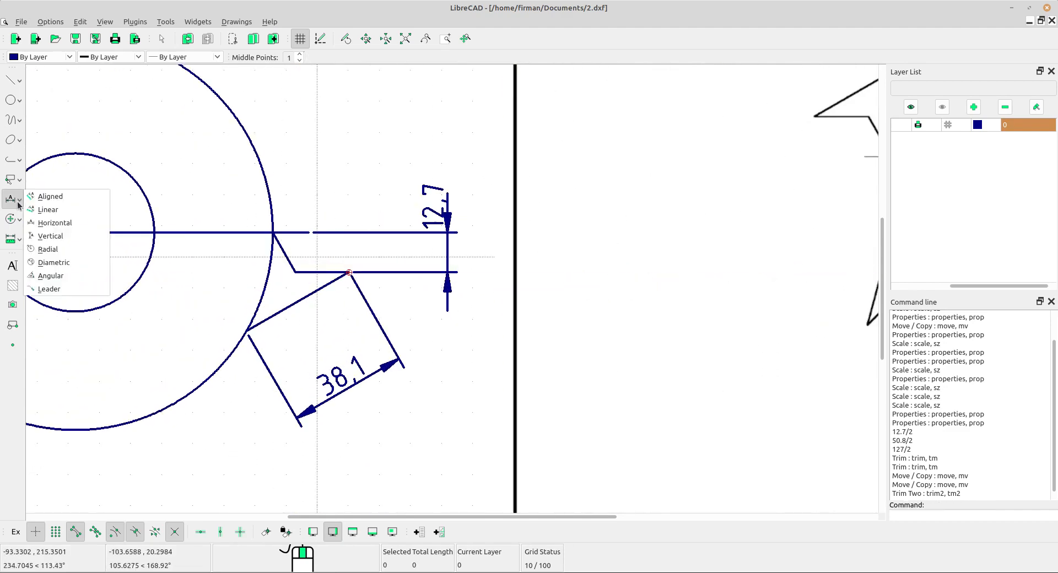
pyautogui.click(58, 280)
pyautogui.scroll(-3, 520, 379)
pyautogui.moveTo(521, 379); pyautogui.dragTo(142, 347, button='middle')
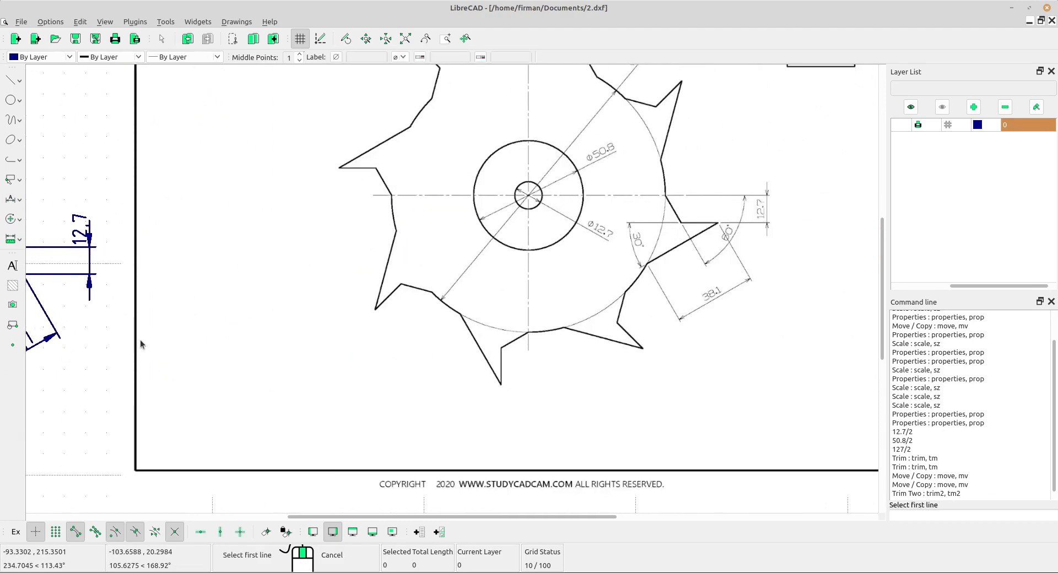
pyautogui.moveTo(122, 293); pyautogui.dragTo(319, 294, button='middle')
pyautogui.scroll(3, 218, 289)
pyautogui.click(184, 289)
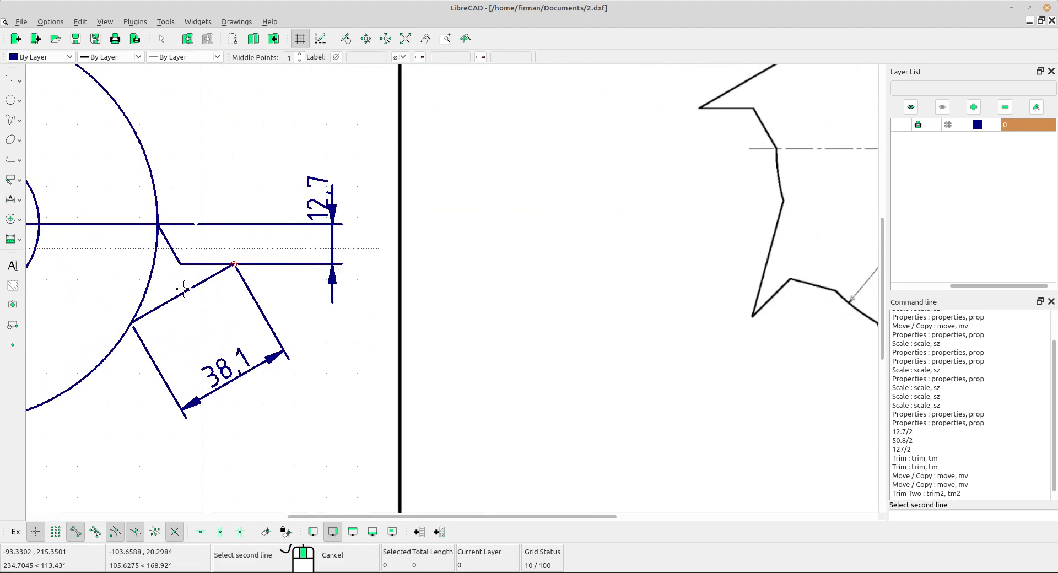
pyautogui.click(194, 265)
pyautogui.click(77, 305)
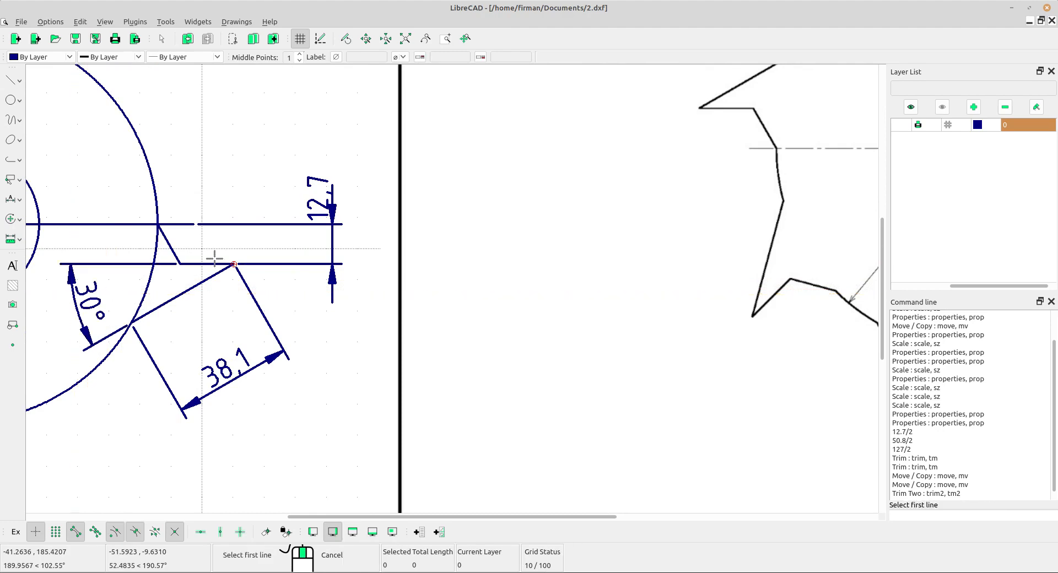
# - Add an angular dimension between the centre line and the short tooth edge, with its arc beyond the tooth tip
pyautogui.scroll(-3, 210, 258)
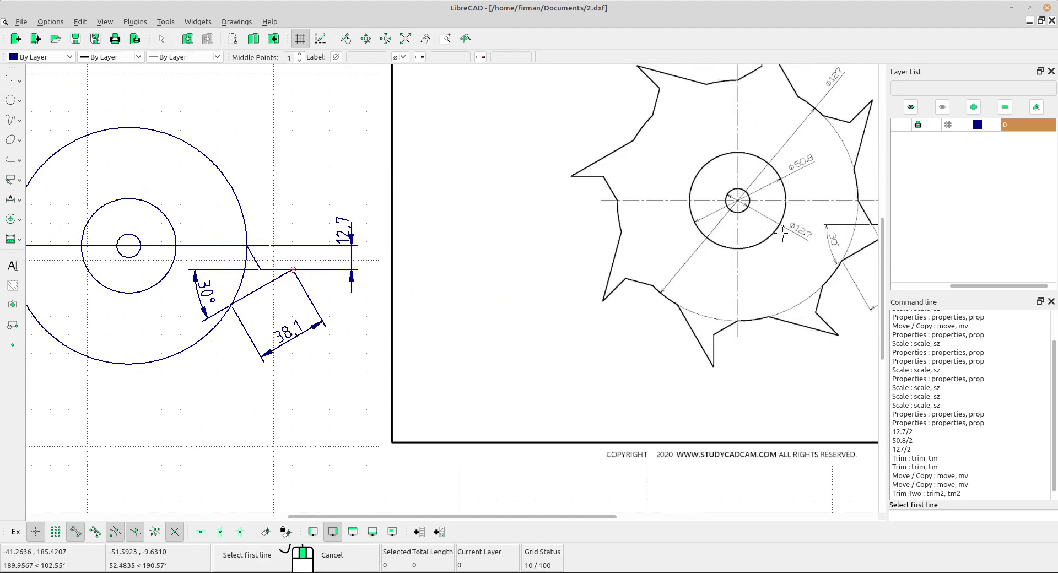
pyautogui.moveTo(82, 313); pyautogui.dragTo(4, 321, button='middle')
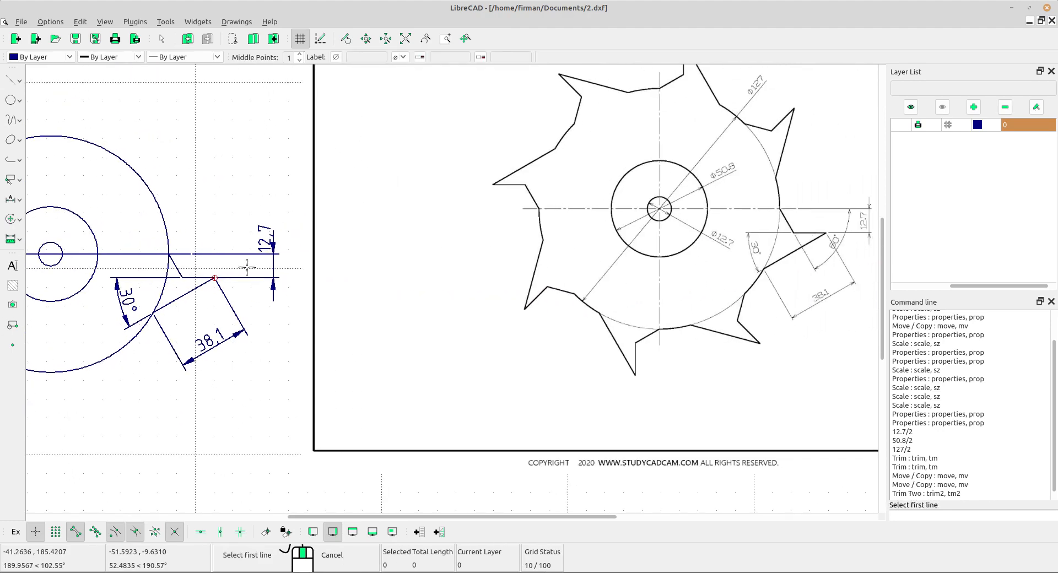
pyautogui.scroll(3, 242, 268)
pyautogui.scroll(-2, 212, 282)
pyautogui.moveTo(314, 365); pyautogui.dragTo(123, 294, button='middle')
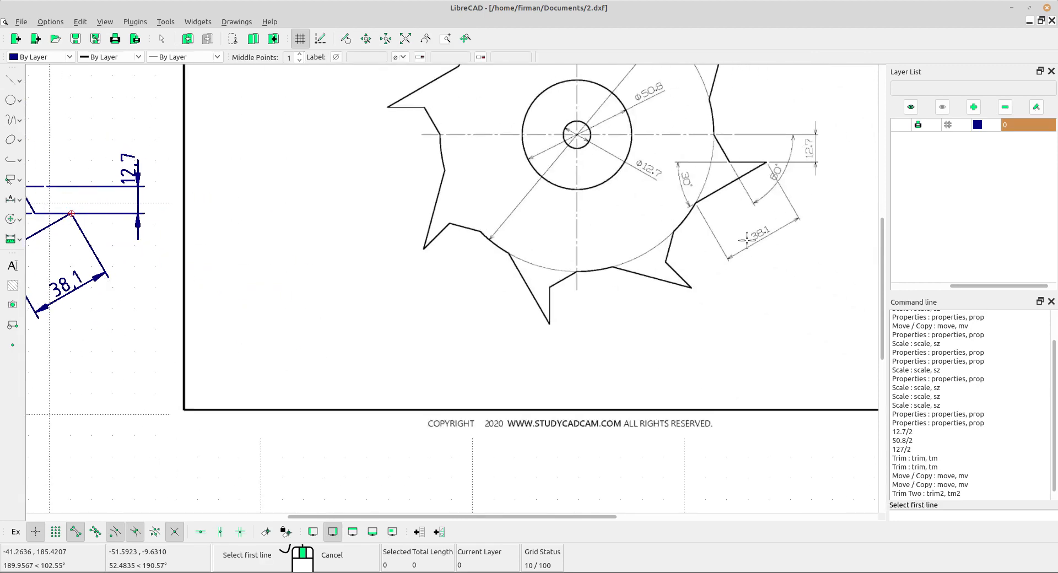
pyautogui.moveTo(176, 176); pyautogui.dragTo(352, 179, button='middle')
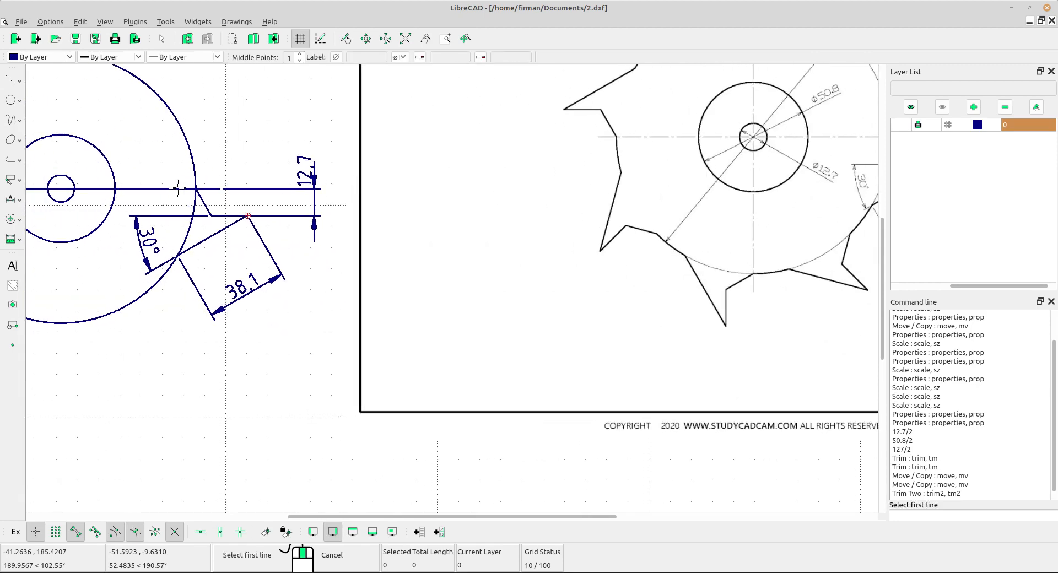
pyautogui.click(208, 190)
pyautogui.click(207, 205)
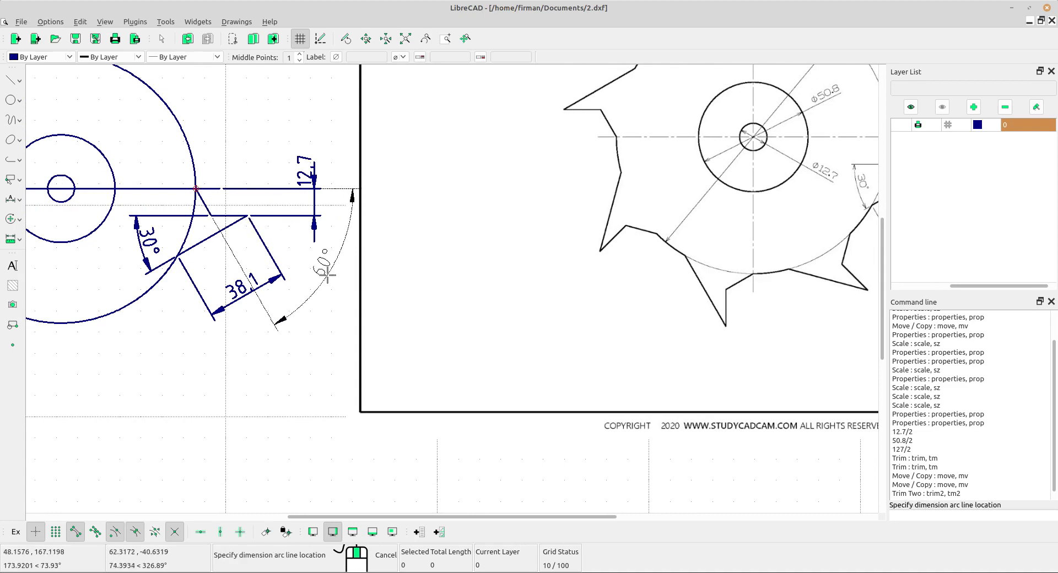
pyautogui.click(360, 277)
pyautogui.scroll(-3, 435, 297)
pyautogui.moveTo(471, 314); pyautogui.dragTo(395, 313, button='middle')
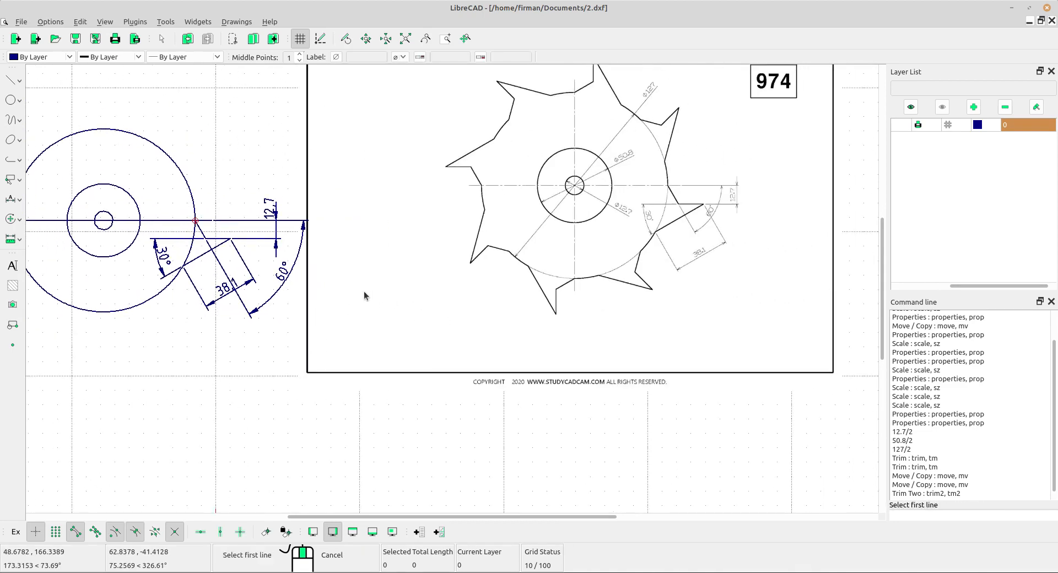
pyautogui.scroll(3, 240, 282)
pyautogui.rightClick(241, 282)
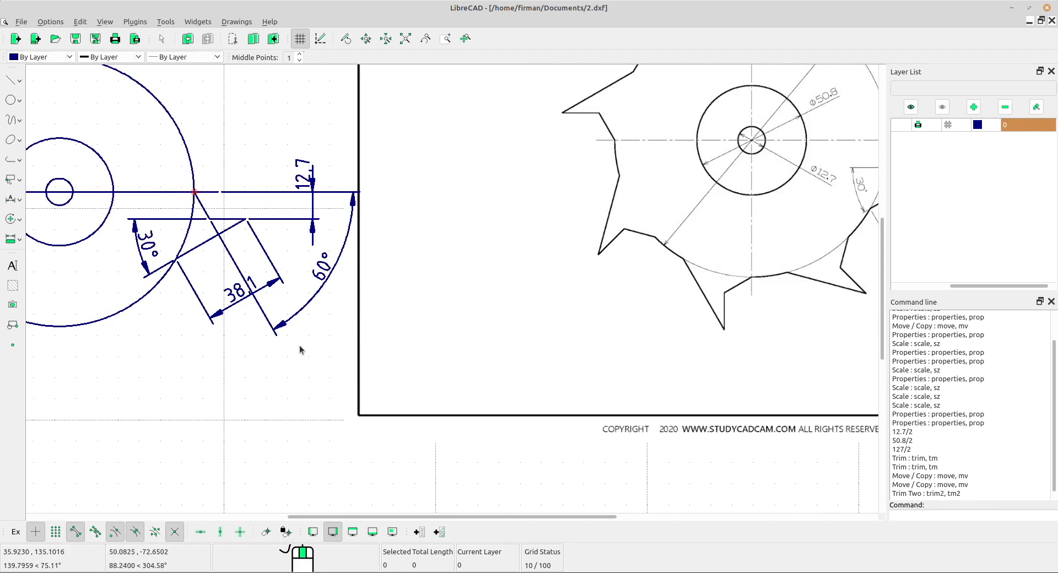
# - Delete the two angular dimensions, the aligned dimension and the vertical dimension around the tooth
pyautogui.moveTo(299, 345); pyautogui.dragTo(238, 292)
pyautogui.click(141, 252)
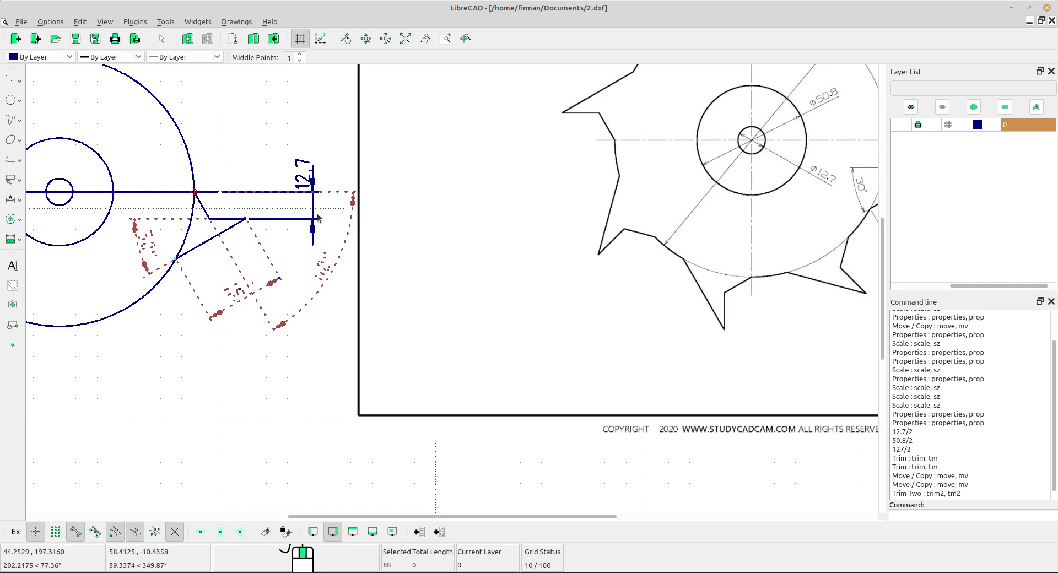
pyautogui.moveTo(318, 215); pyautogui.dragTo(292, 199)
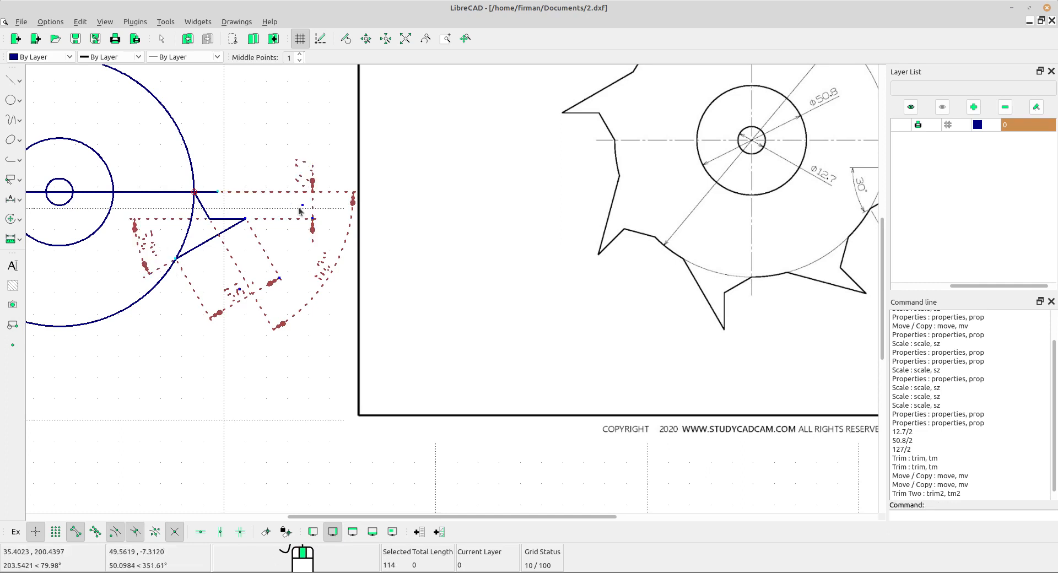
pyautogui.press('Delete')
# - Examine the drawn tooth alongside the tooth arrangement of the reference cutter
pyautogui.scroll(-2, 251, 230)
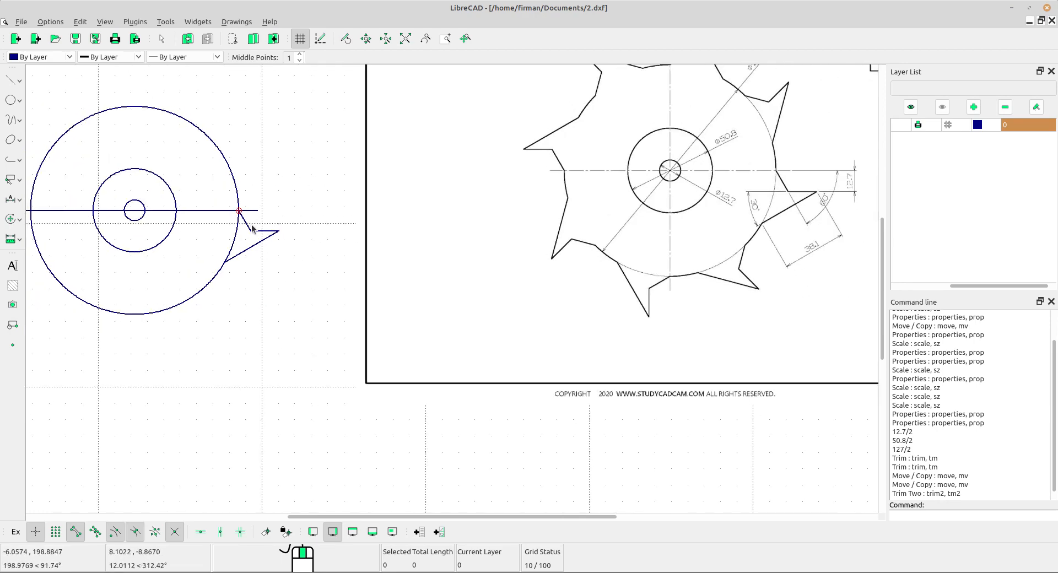
pyautogui.moveTo(251, 245); pyautogui.dragTo(237, 283, button='middle')
pyautogui.scroll(1, 254, 256)
pyautogui.scroll(-1, 281, 328)
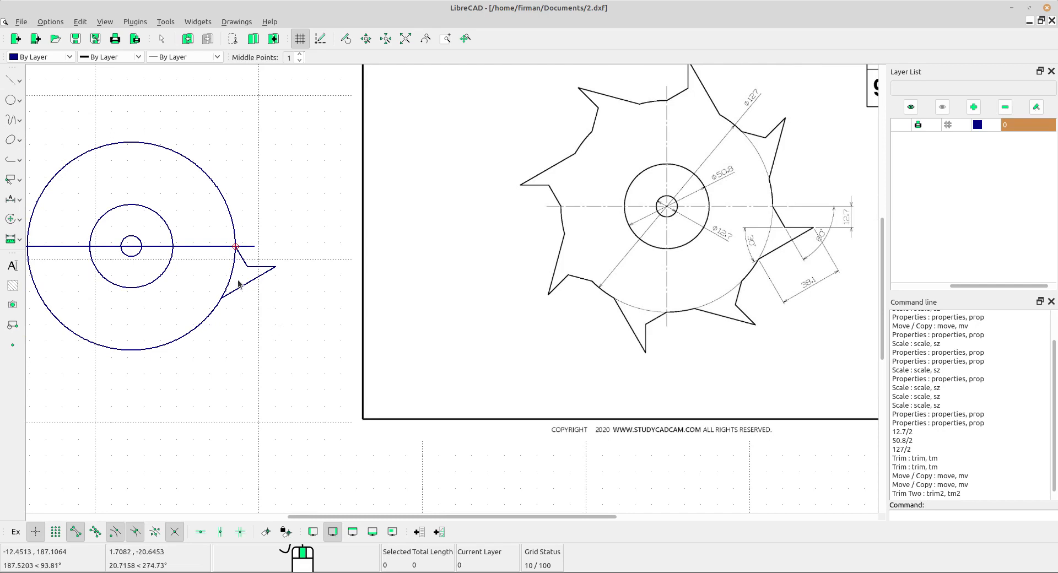
pyautogui.scroll(2, 236, 288)
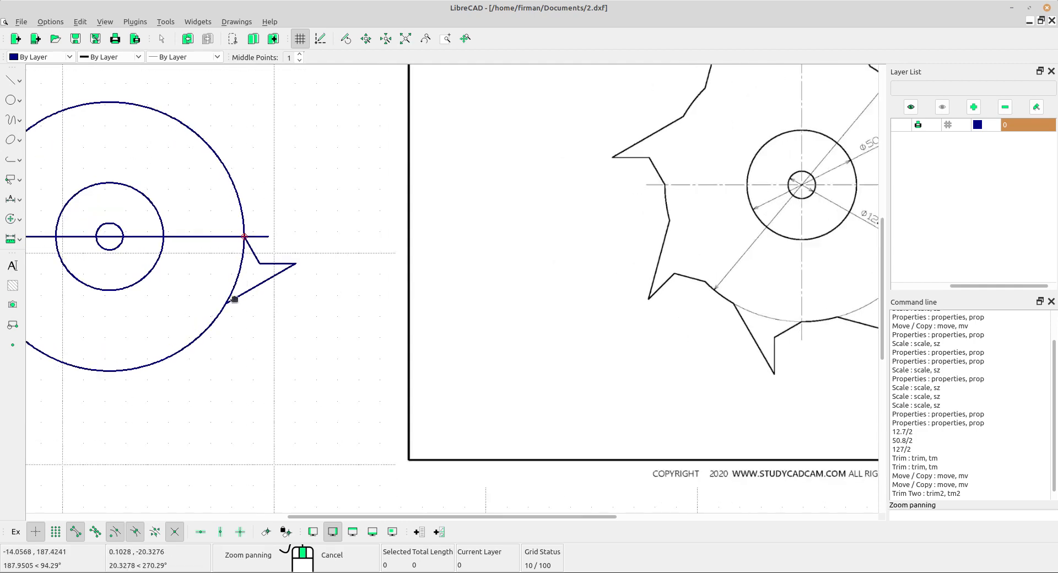
pyautogui.moveTo(231, 299); pyautogui.dragTo(266, 323, button='middle')
pyautogui.scroll(-3, 266, 323)
pyautogui.moveTo(481, 354); pyautogui.dragTo(480, 348, button='middle')
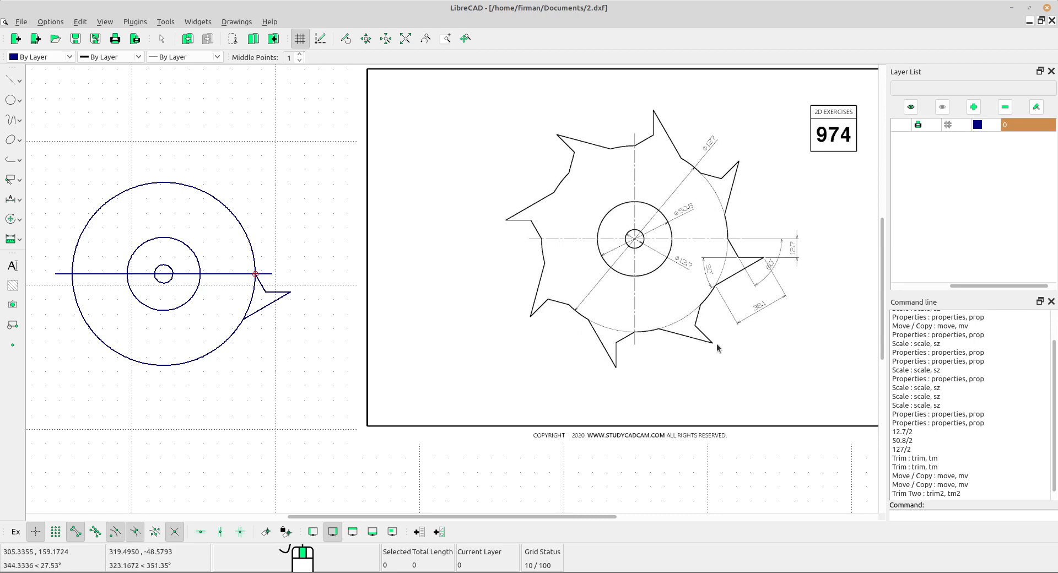
# - Start rotating the three tooth edges about the circles' centre, referenced from where the tooth meets the outer circle on the centre line
pyautogui.moveTo(262, 335); pyautogui.dragTo(295, 306, button='middle')
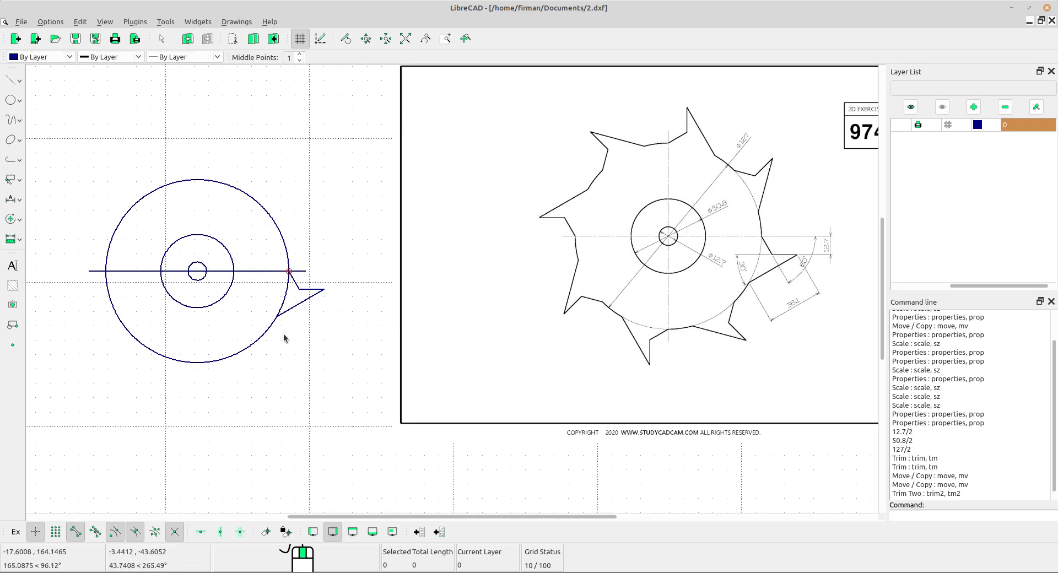
pyautogui.moveTo(262, 247); pyautogui.dragTo(358, 338)
pyautogui.click(10, 219)
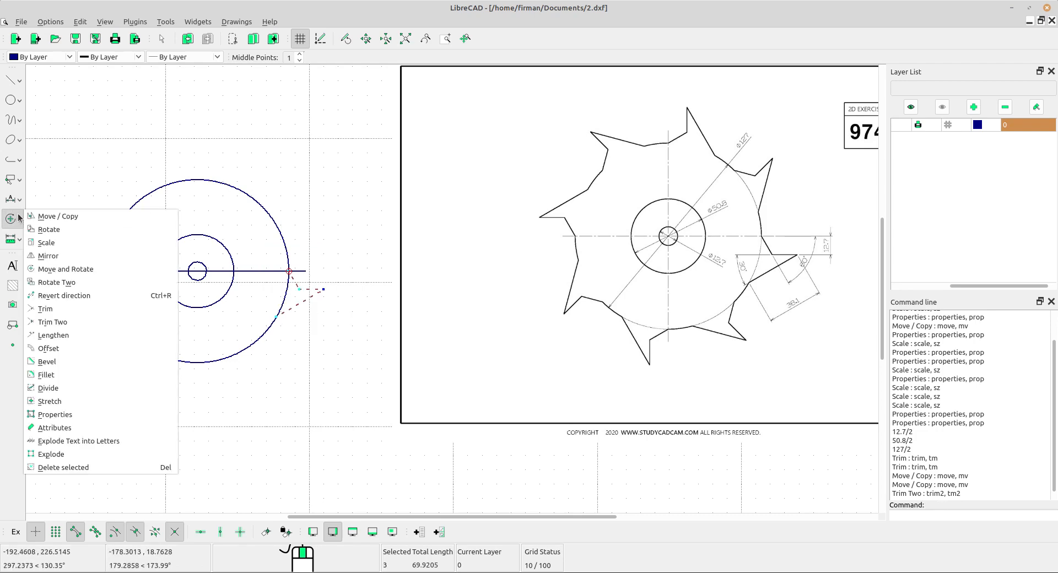
pyautogui.click(49, 230)
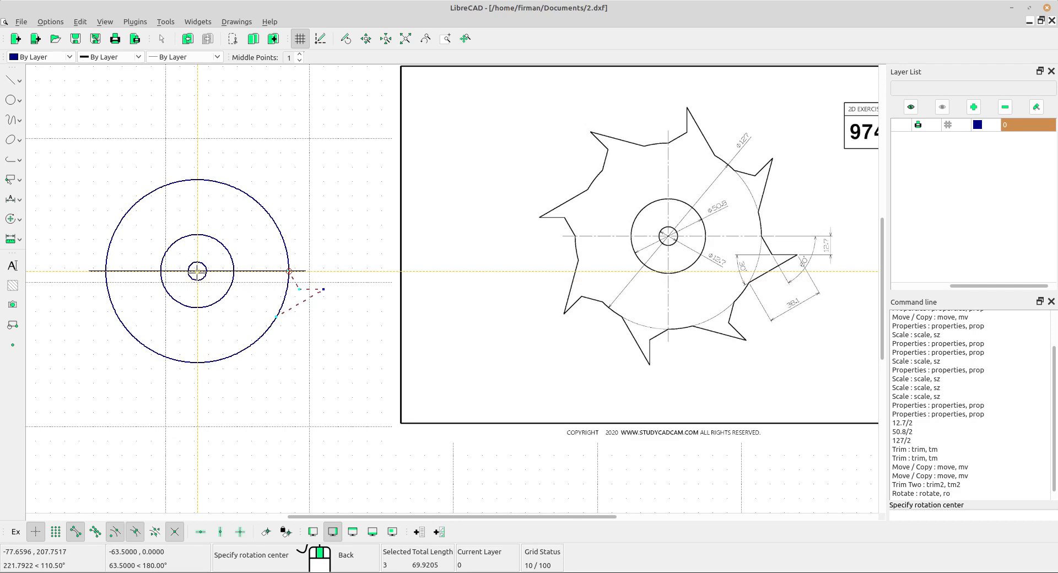
pyautogui.click(197, 271)
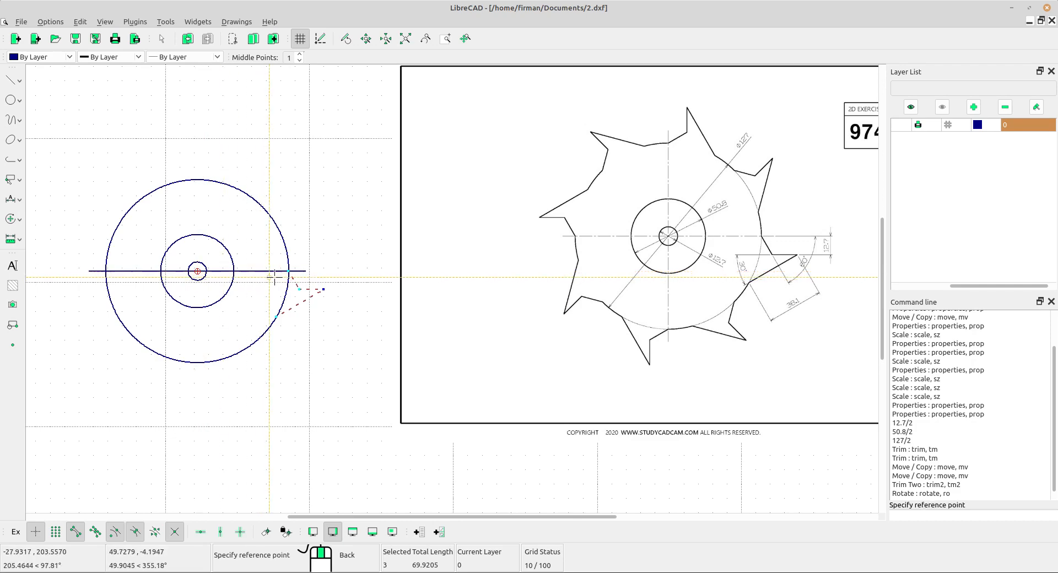
pyautogui.scroll(2, 259, 272)
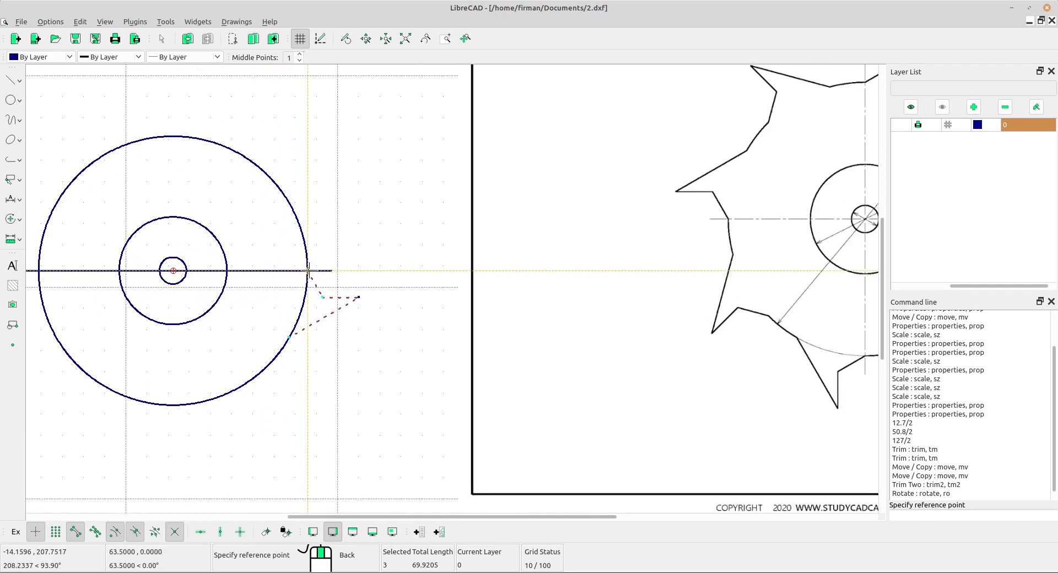
pyautogui.scroll(2, 314, 270)
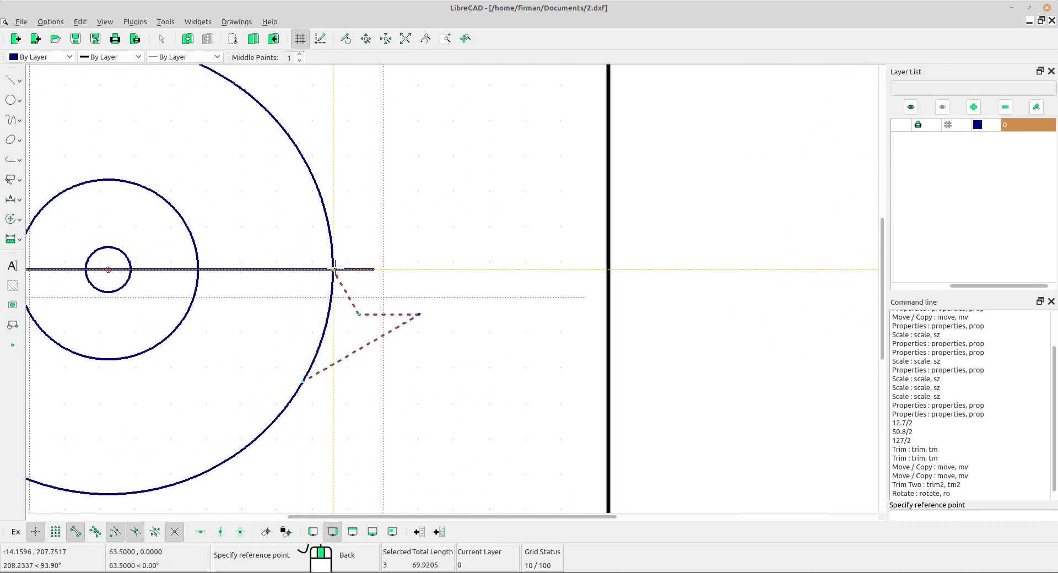
pyautogui.click(332, 269)
# - Count the teeth around the reference cutter to determine the spacing for the rotated copies
pyautogui.scroll(-3, 344, 243)
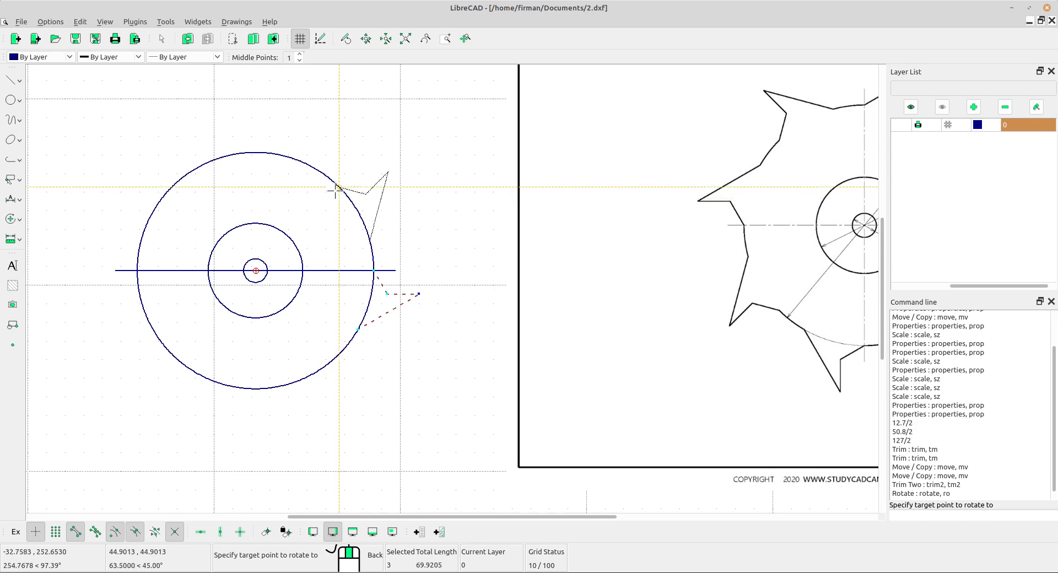
pyautogui.scroll(-3, 341, 193)
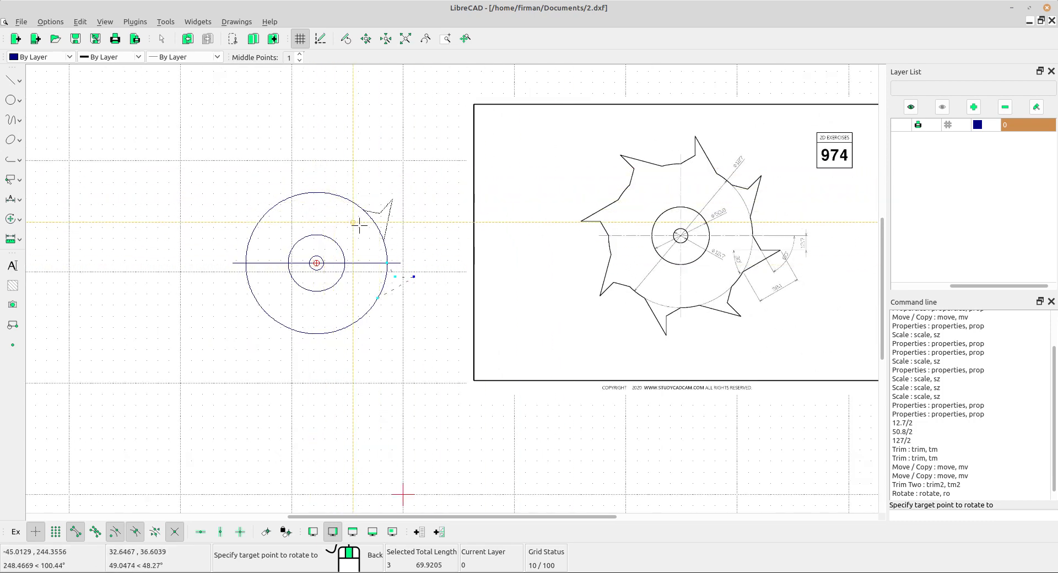
pyautogui.scroll(2, 335, 213)
pyautogui.moveTo(358, 217); pyautogui.dragTo(281, 185, button='middle')
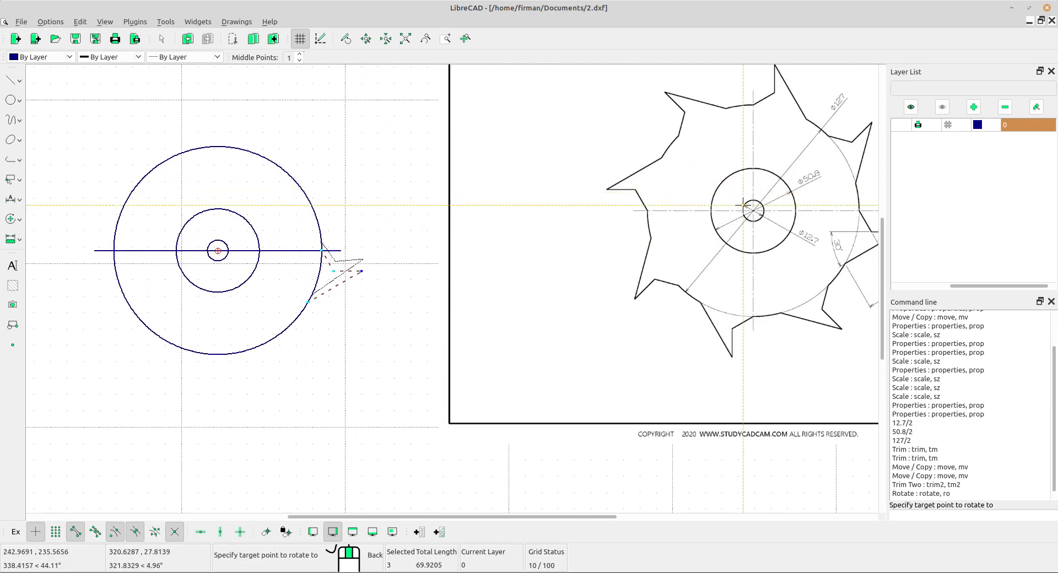
pyautogui.moveTo(751, 136); pyautogui.dragTo(582, 194, button='middle')
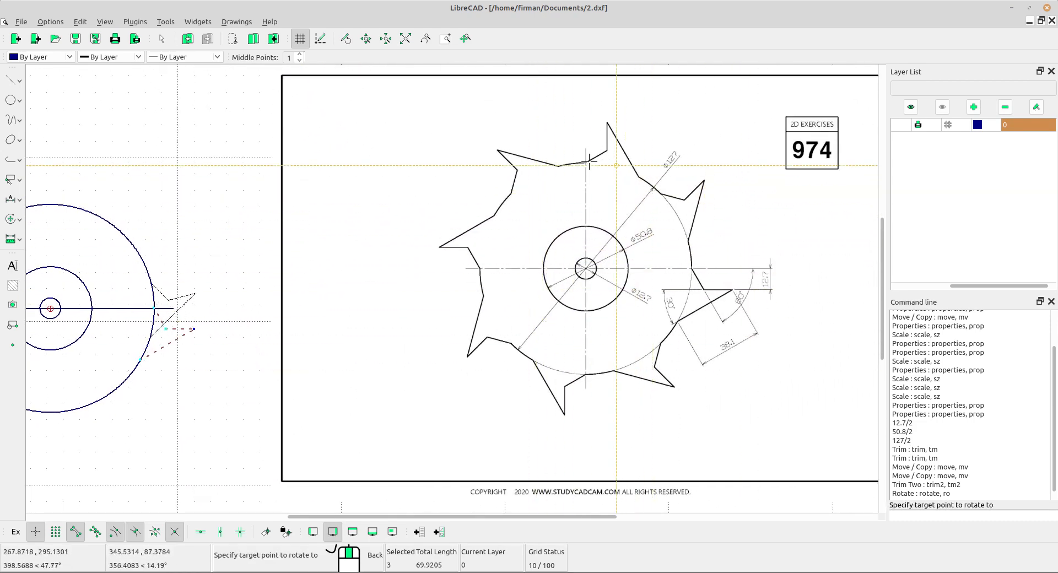
pyautogui.moveTo(173, 247); pyautogui.dragTo(396, 241, button='middle')
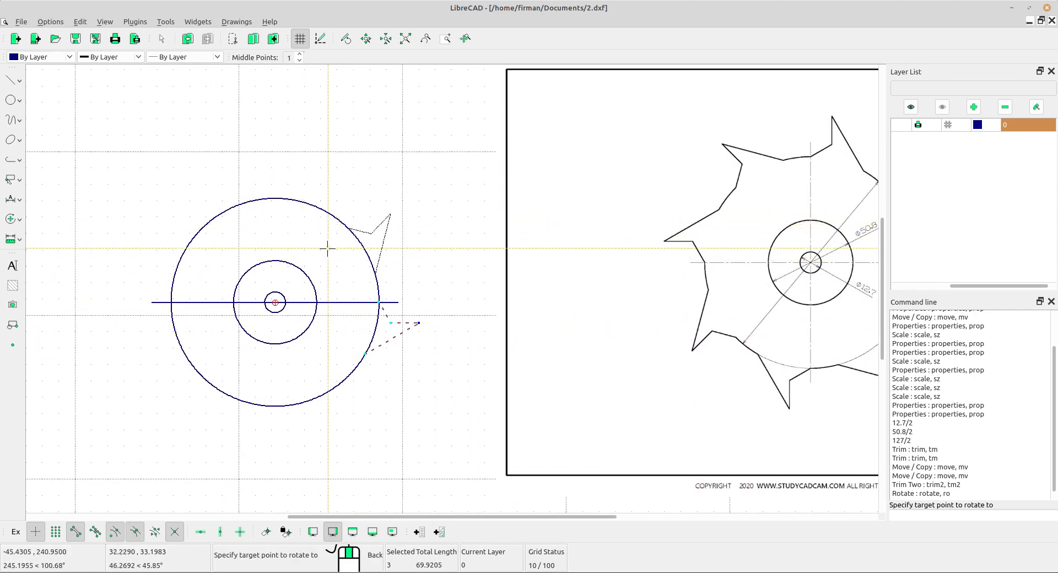
pyautogui.moveTo(307, 233); pyautogui.dragTo(213, 236, button='middle')
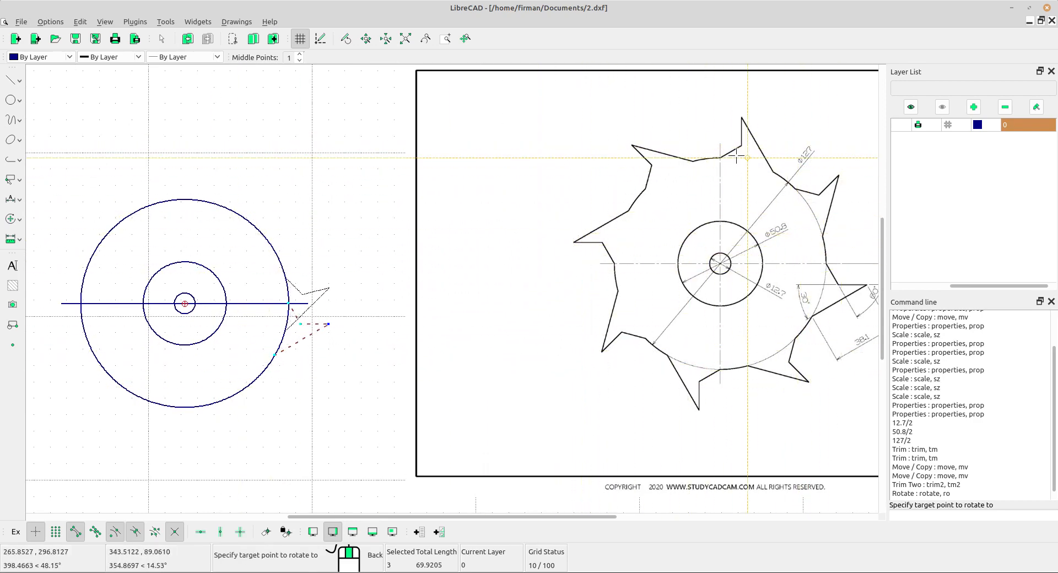
pyautogui.scroll(-1, 243, 234)
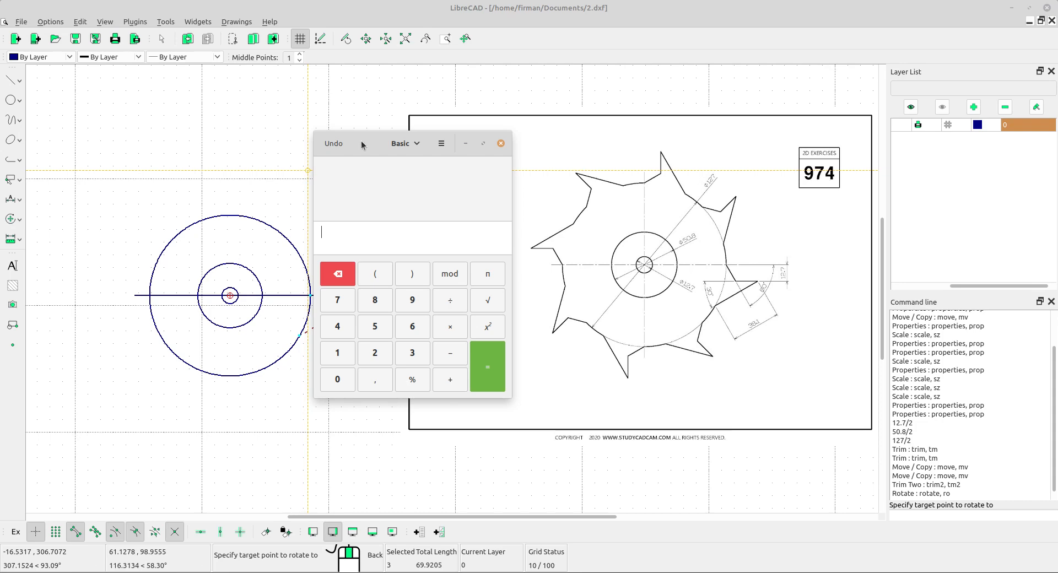
# - Work out the angle between teeth as 360÷8 in the calculator, then return to the drawing
pyautogui.click(412, 351)
pyautogui.click(412, 326)
pyautogui.click(337, 379)
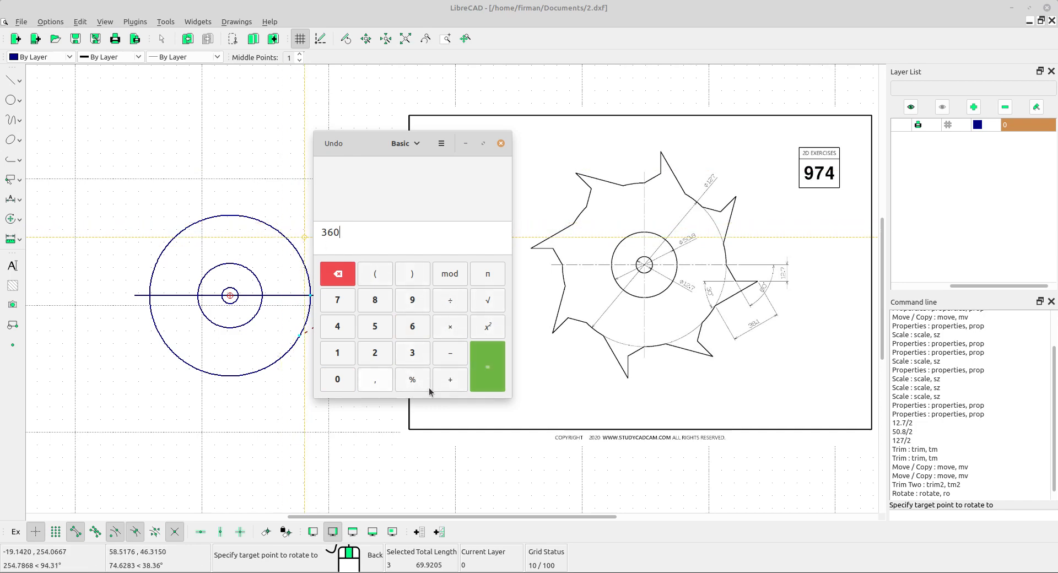
pyautogui.click(450, 299)
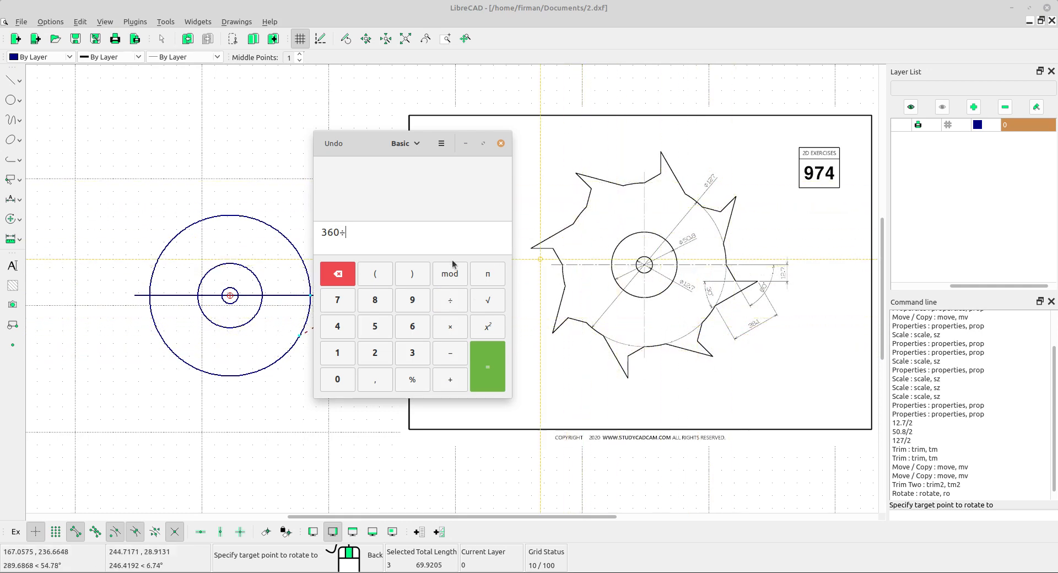
pyautogui.click(374, 300)
pyautogui.click(487, 366)
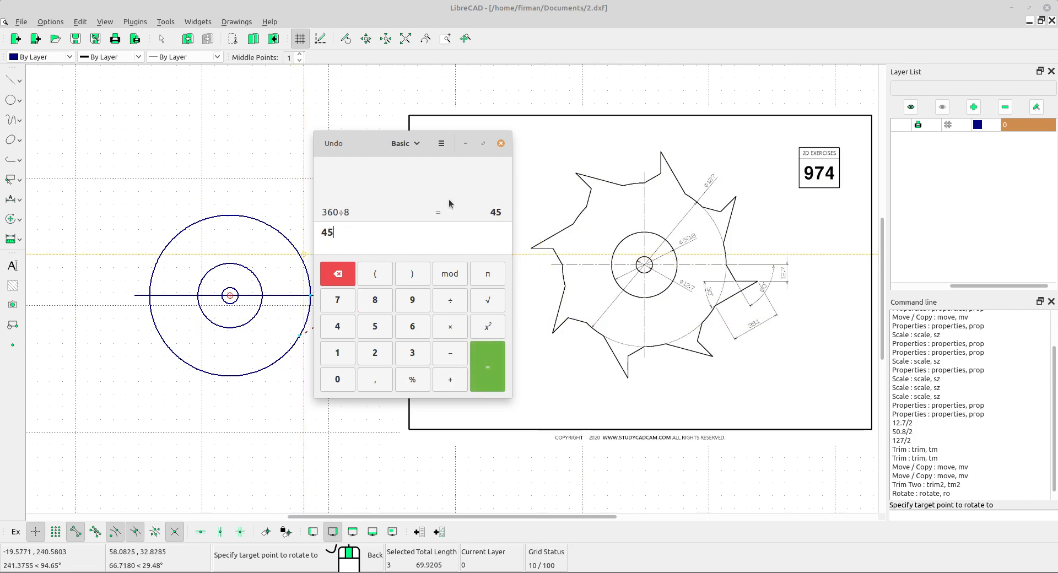
pyautogui.click(465, 144)
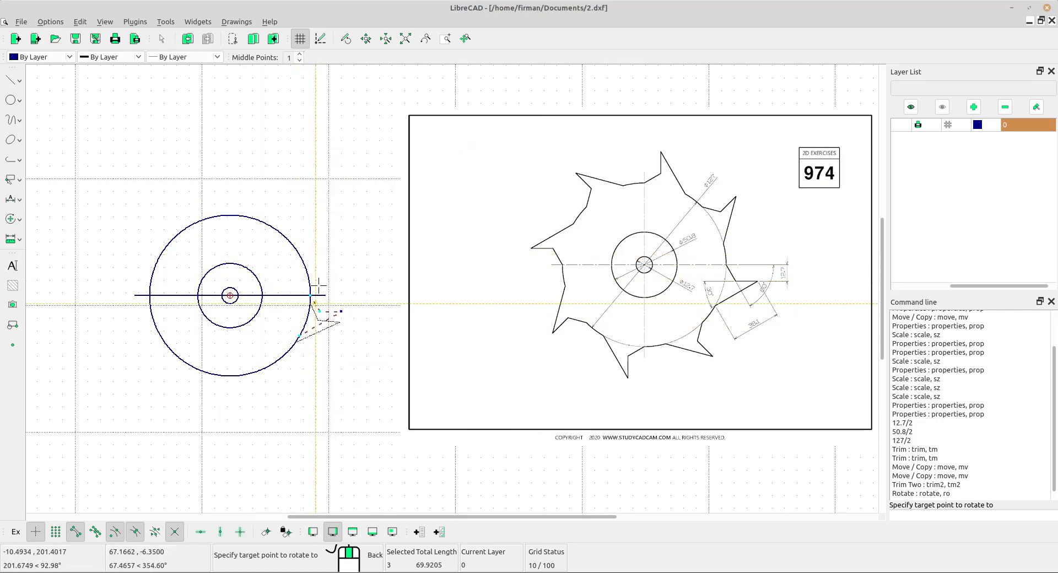
# - Finish the tooth rotation as 7 multiple copies at a 45° angle around the outer circle
pyautogui.click(287, 239)
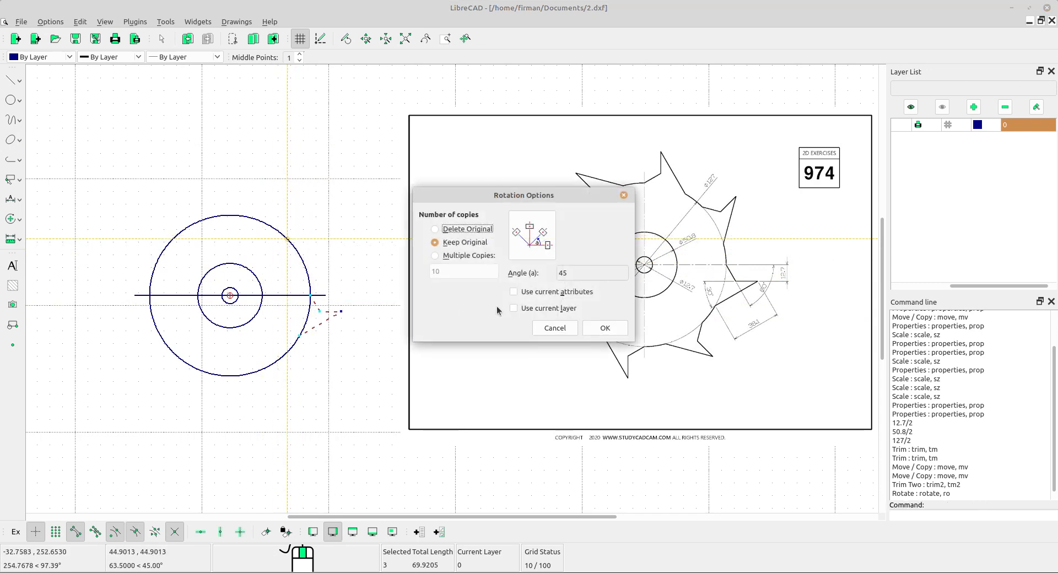
pyautogui.moveTo(581, 273); pyautogui.dragTo(551, 270)
pyautogui.click(433, 256)
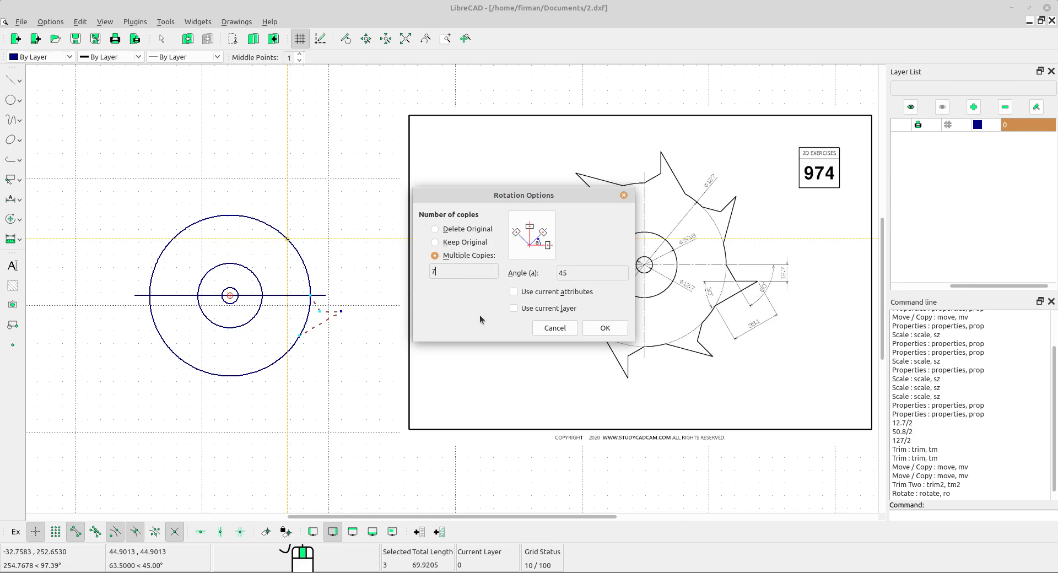
pyautogui.click(603, 329)
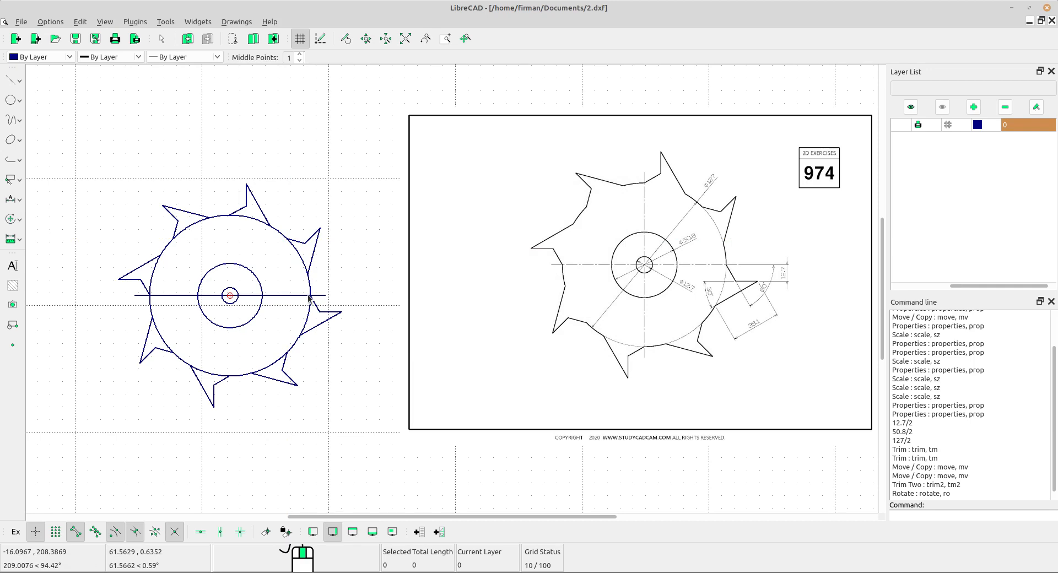
# - Draw a vertical centre line 150 long, with its middle snapped to the centre of the cutter circles
pyautogui.scroll(1, 248, 337)
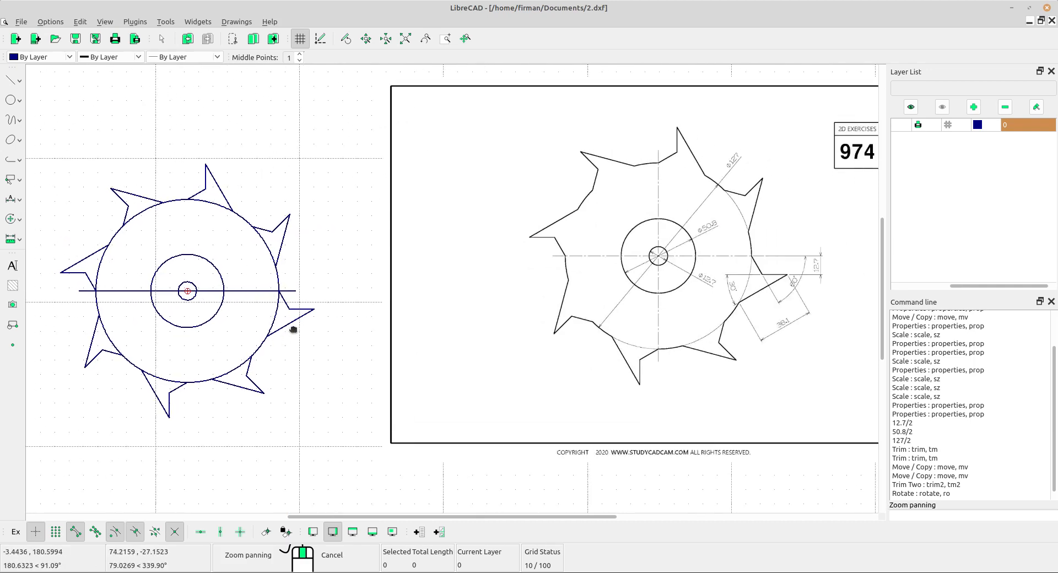
pyautogui.scroll(1, 295, 331)
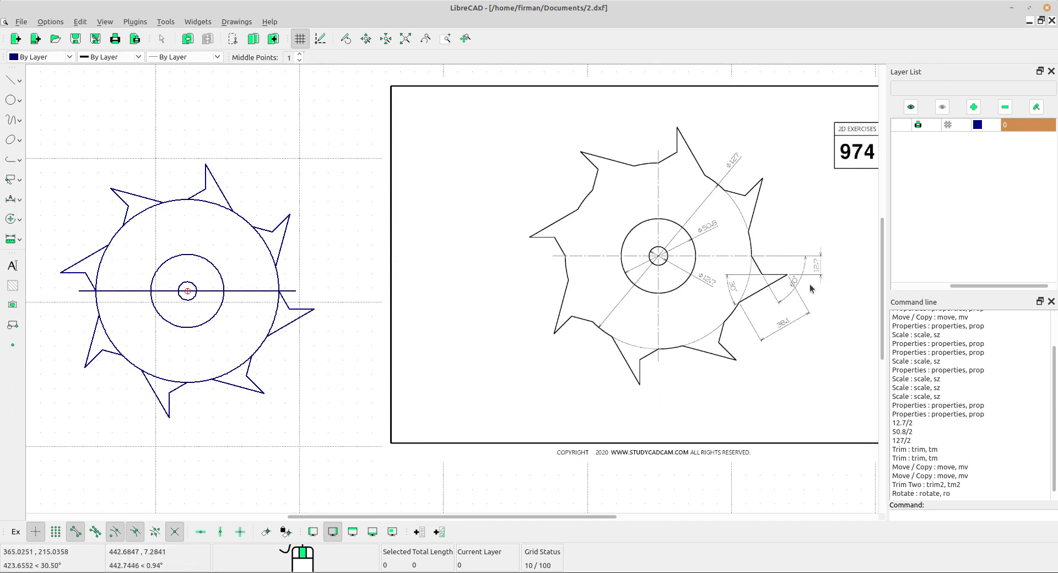
pyautogui.scroll(1, 175, 302)
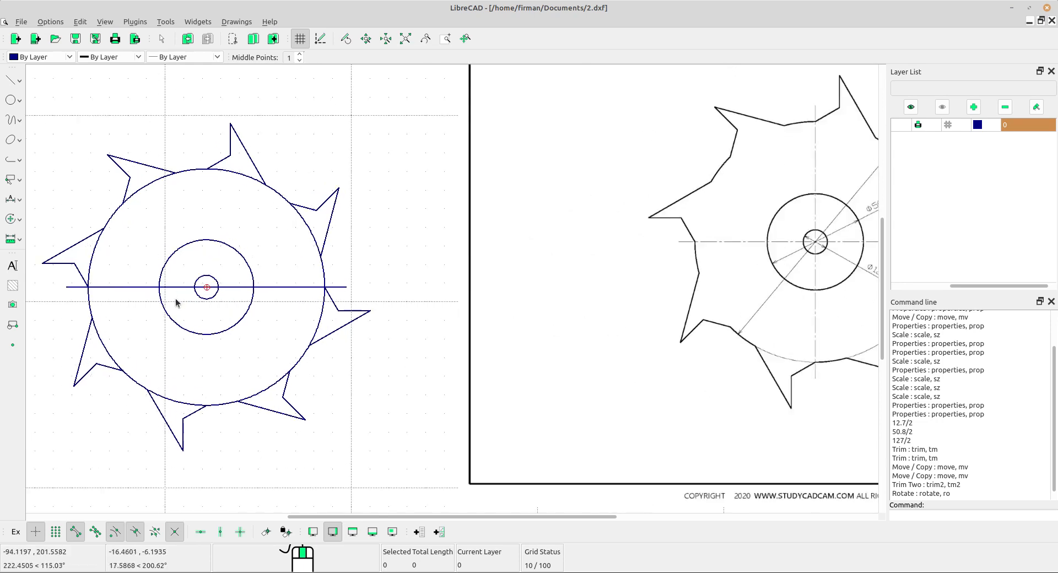
pyautogui.moveTo(255, 246); pyautogui.dragTo(240, 245, button='middle')
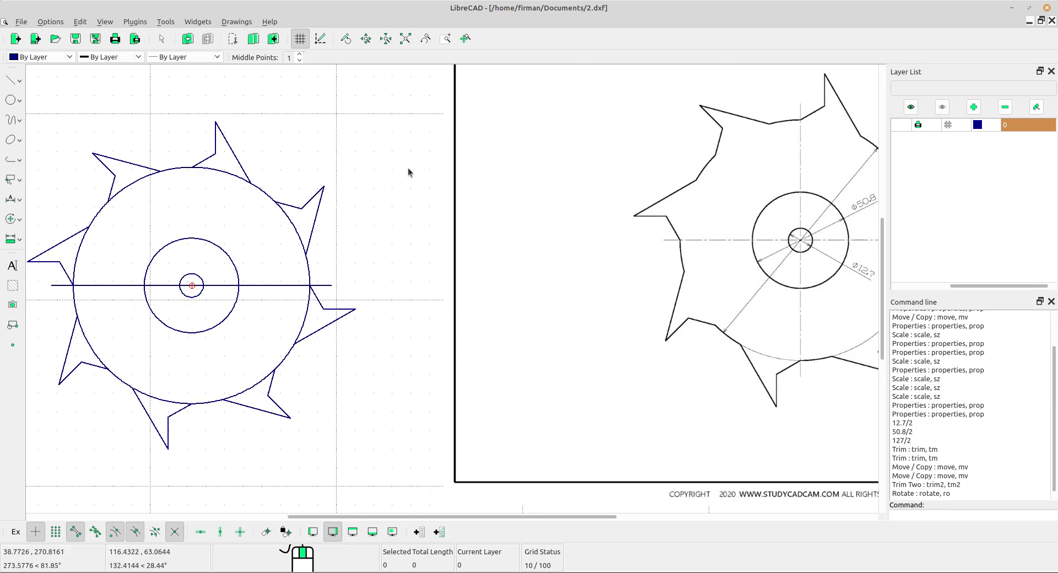
pyautogui.click(12, 80)
pyautogui.click(60, 116)
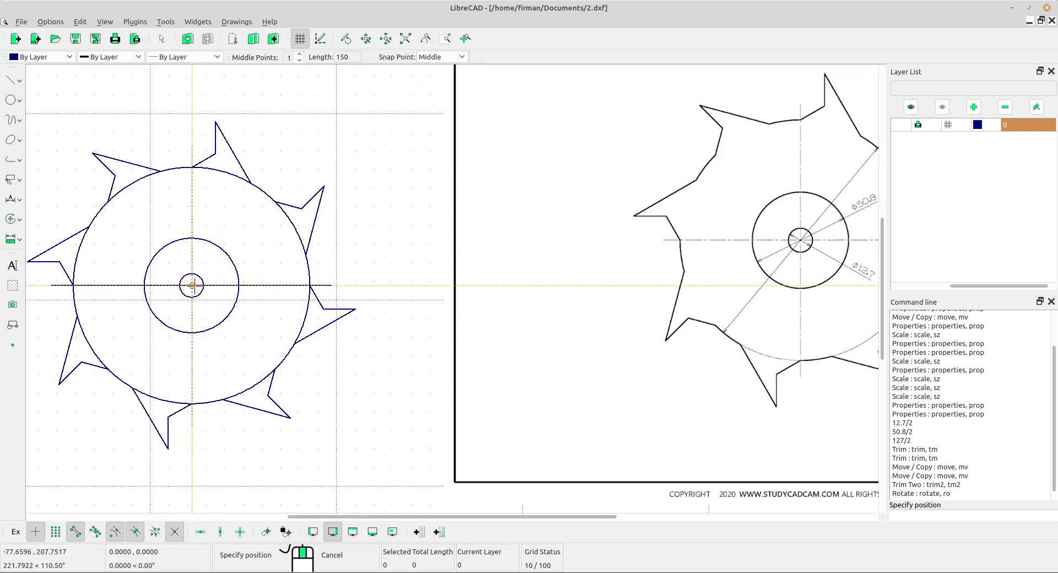
pyautogui.click(191, 285)
pyautogui.scroll(-3, 352, 259)
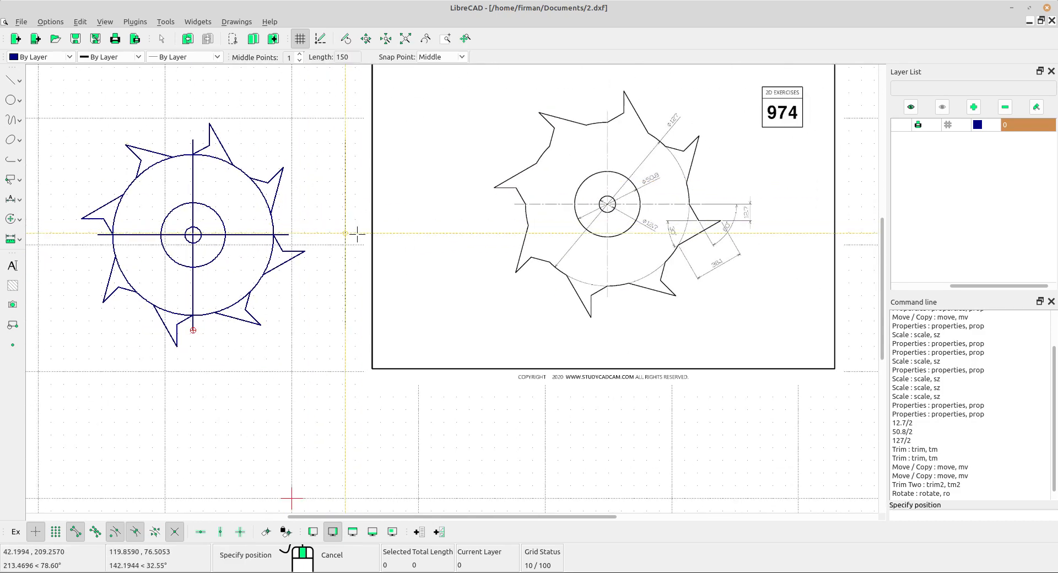
pyautogui.rightClick(340, 189)
pyautogui.moveTo(387, 265); pyautogui.dragTo(348, 272, button='middle')
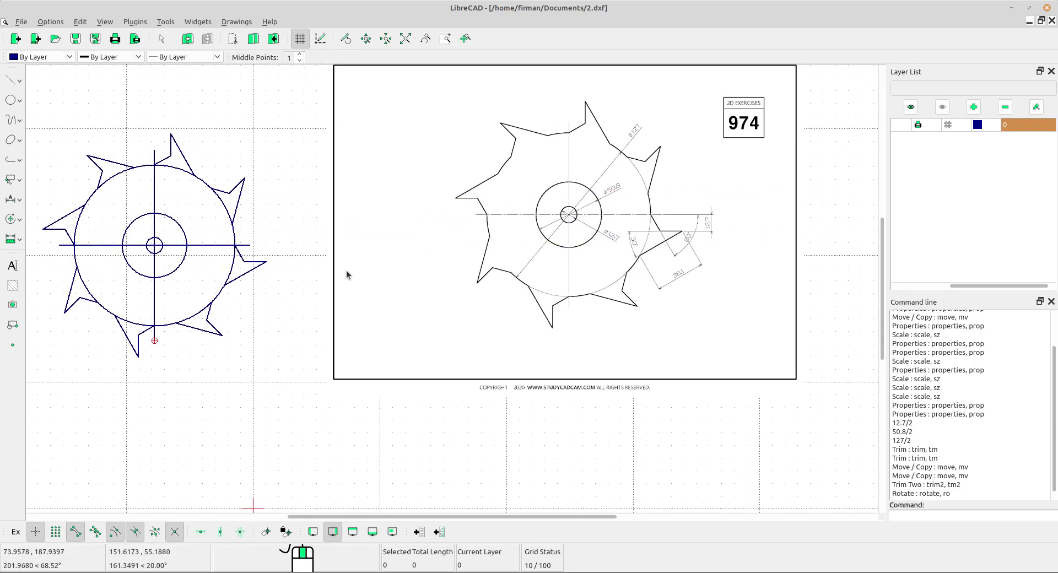
# - Set the line type of the horizontal and vertical centre lines to Dot (tiny)
pyautogui.scroll(1, 234, 273)
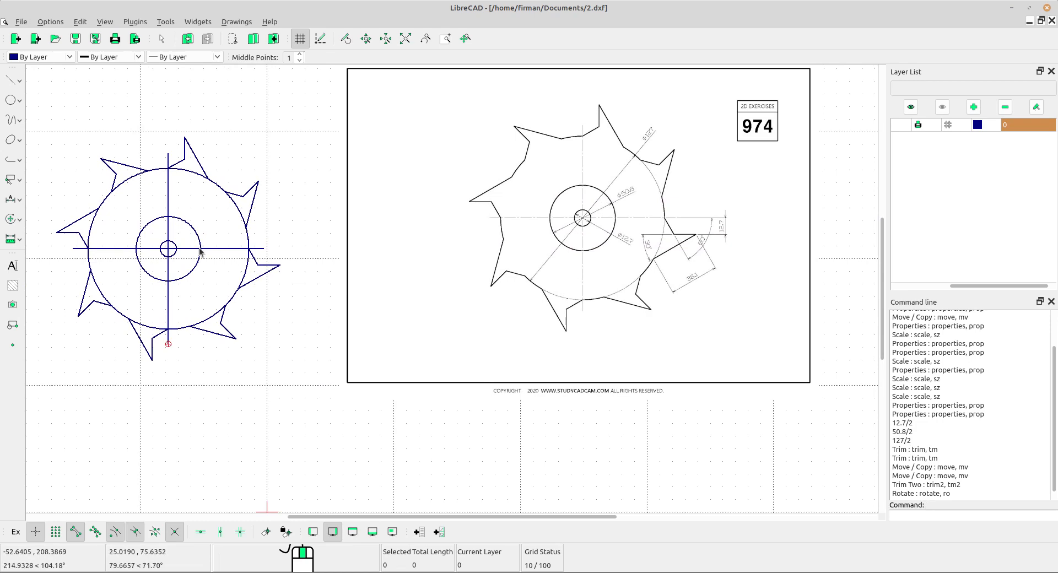
pyautogui.scroll(3, 183, 242)
pyautogui.scroll(4, 183, 241)
pyautogui.moveTo(241, 281); pyautogui.dragTo(228, 268)
pyautogui.scroll(-4, 230, 267)
pyautogui.scroll(-4, 291, 269)
pyautogui.moveTo(385, 306); pyautogui.dragTo(319, 300, button='middle')
pyautogui.scroll(7, 301, 260)
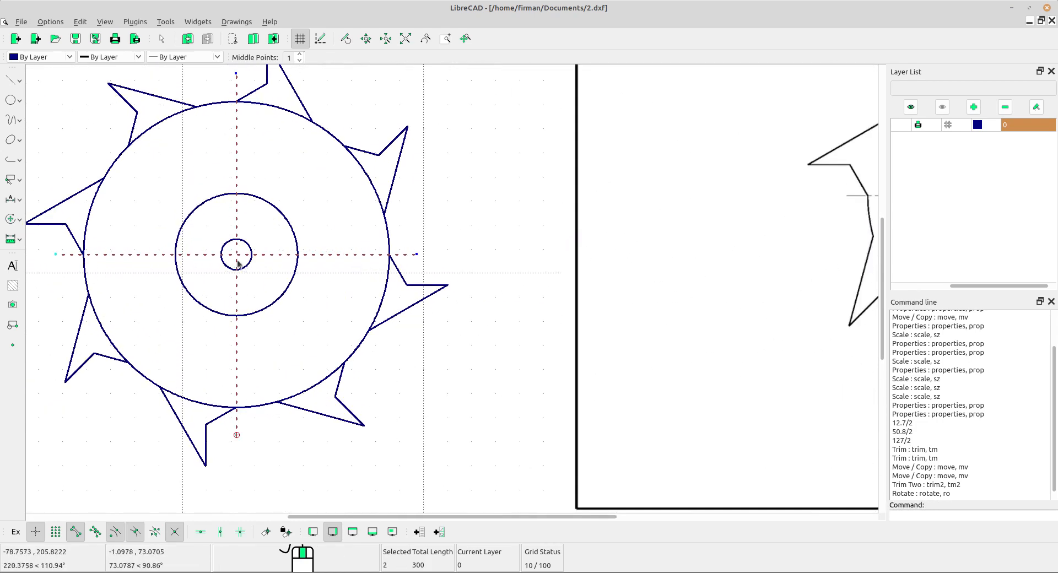
pyautogui.scroll(-3, 255, 220)
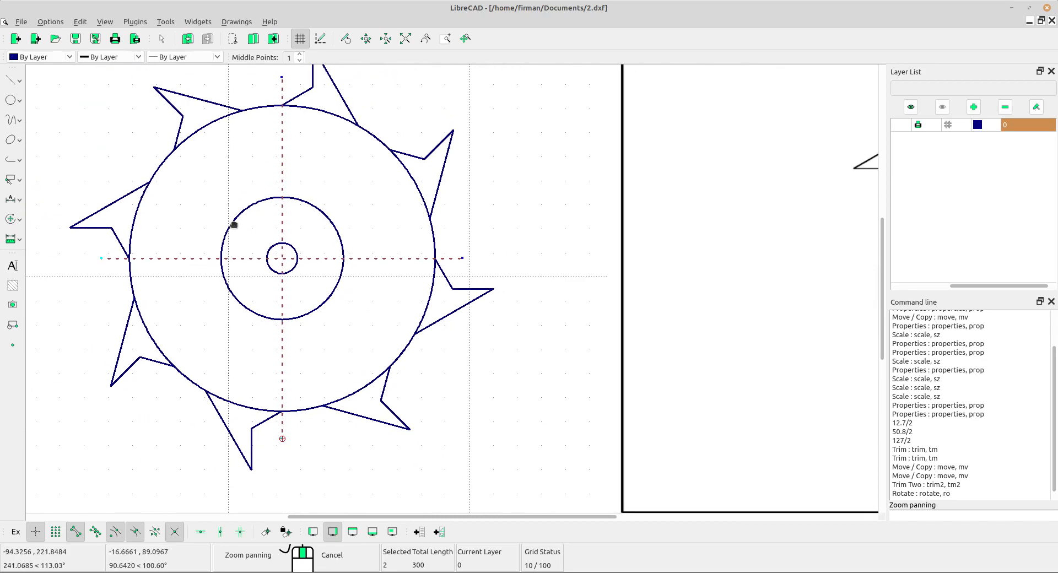
pyautogui.click(11, 223)
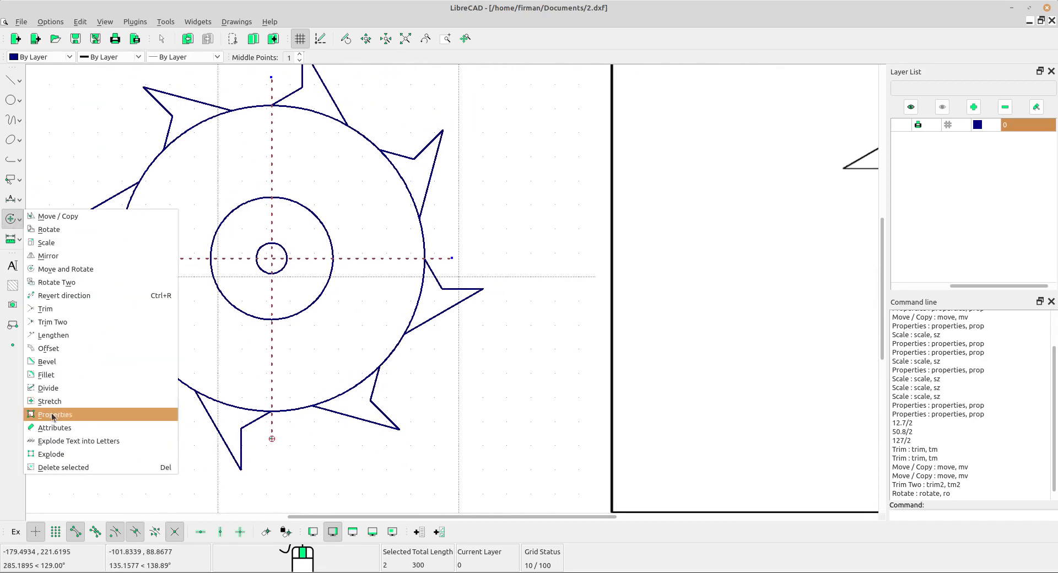
pyautogui.click(63, 428)
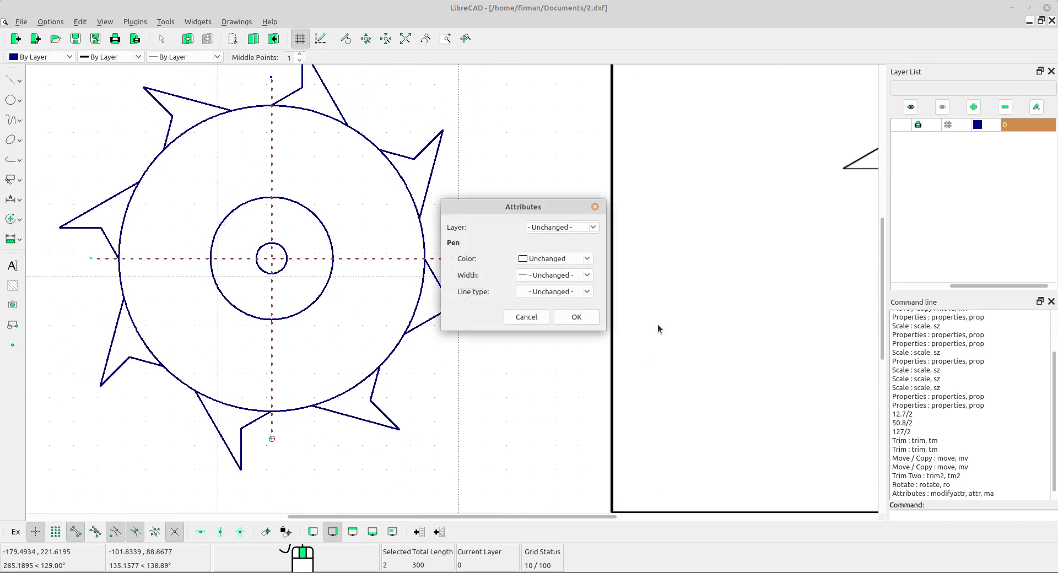
pyautogui.click(576, 296)
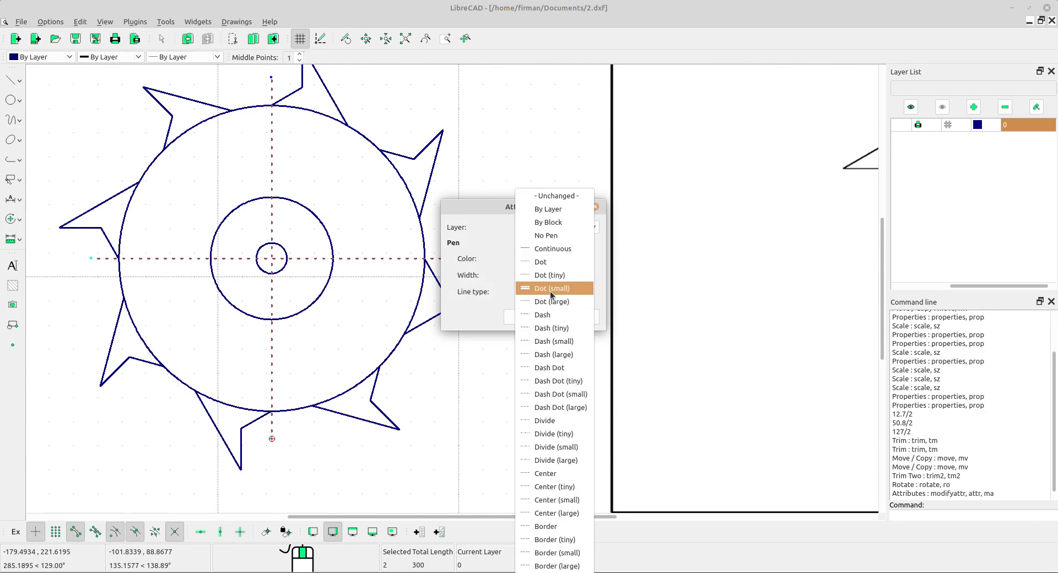
pyautogui.click(560, 275)
pyautogui.click(577, 317)
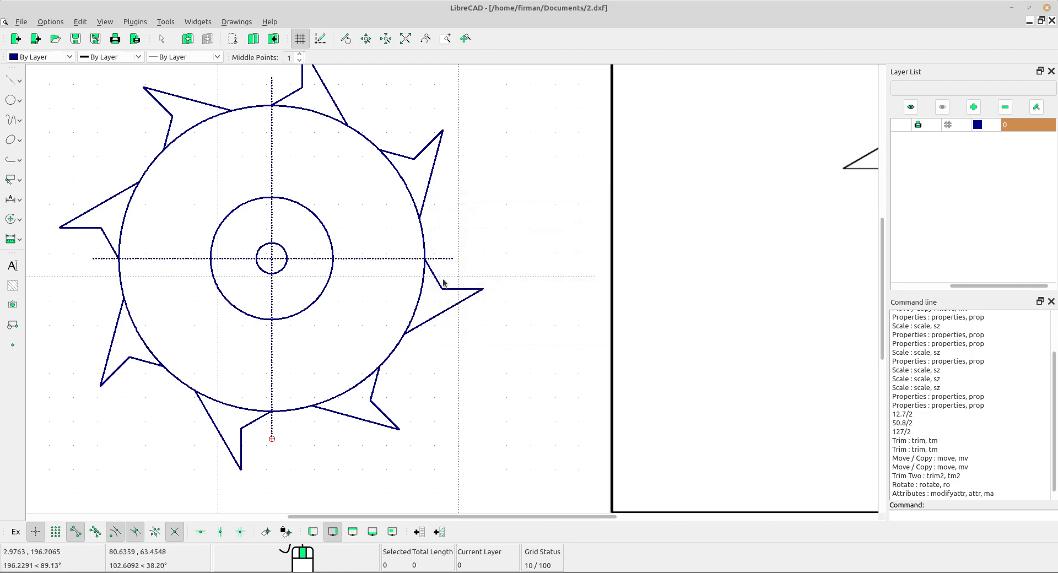
pyautogui.scroll(-3, 529, 314)
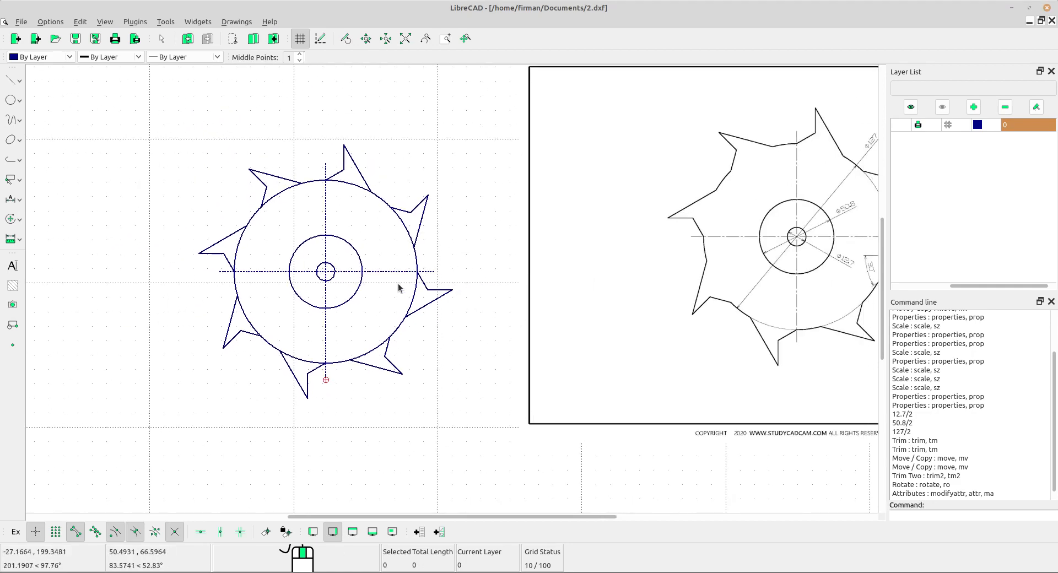
# - Start a new layer named dim and turn off its construction layer option
pyautogui.moveTo(401, 288); pyautogui.dragTo(361, 288, button='middle')
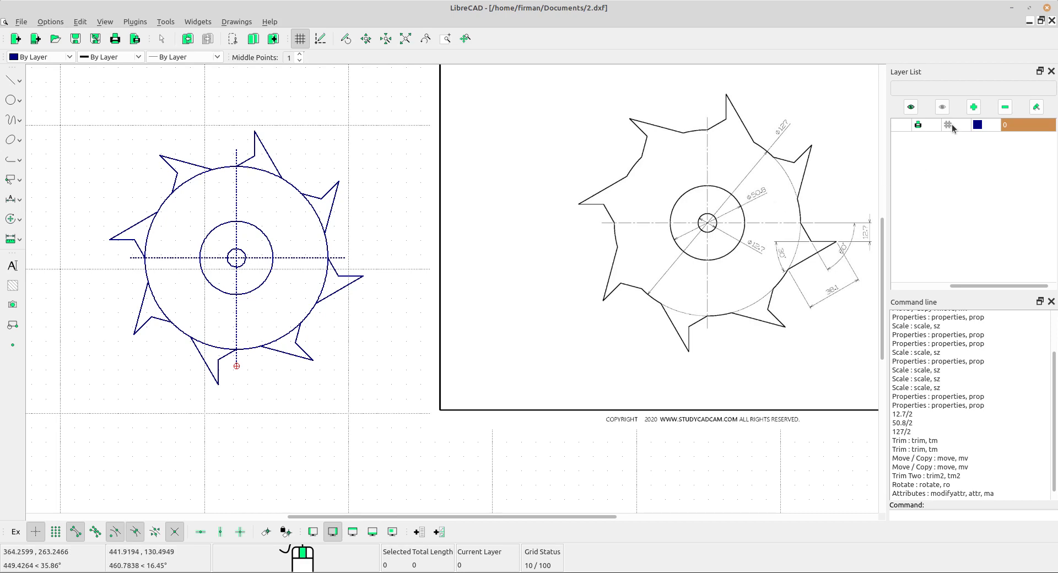
pyautogui.click(973, 107)
pyautogui.click(542, 235)
pyautogui.click(541, 219)
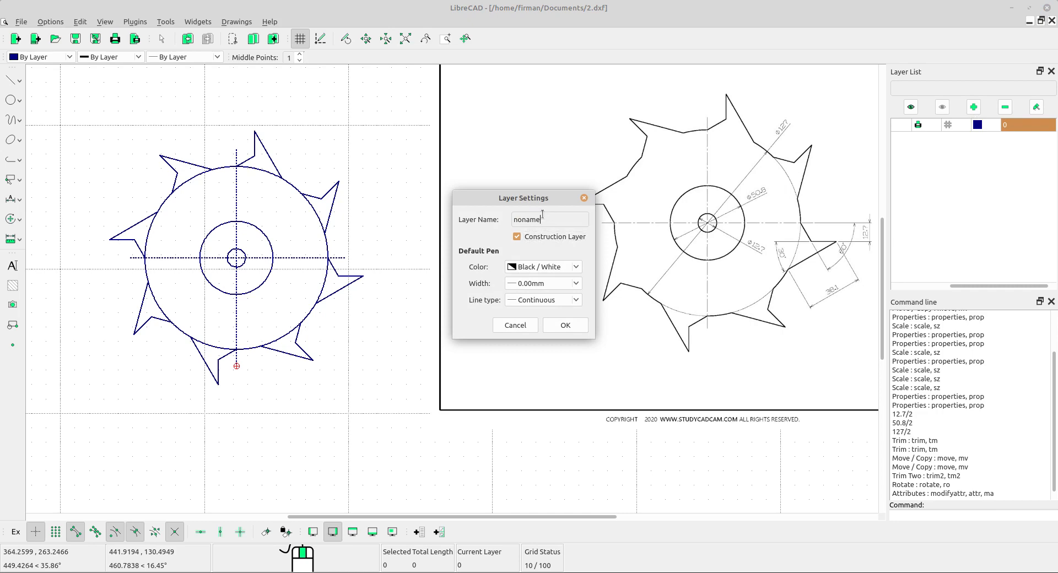
pyautogui.click(518, 237)
pyautogui.doubleClick(536, 220)
pyautogui.write('dim')
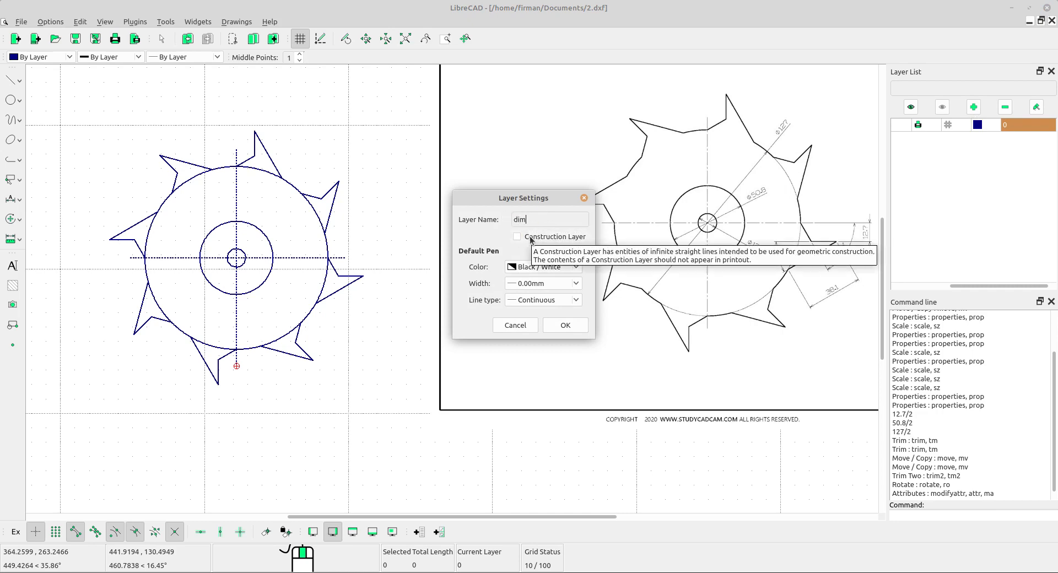
# - Give the dim layer a Dark Red default pen 0.20mm wide and create the layer
pyautogui.click(570, 268)
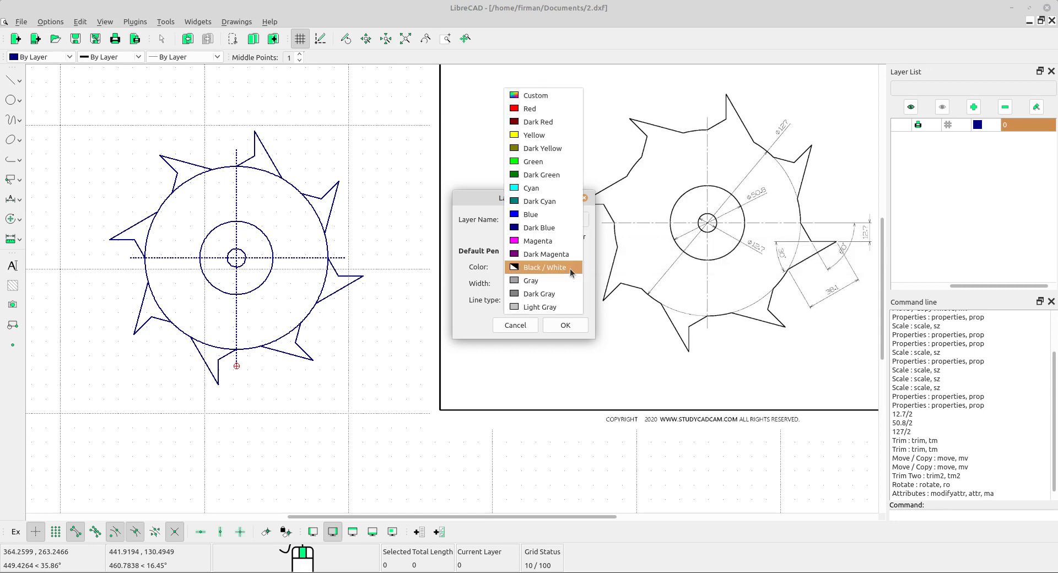
pyautogui.click(538, 122)
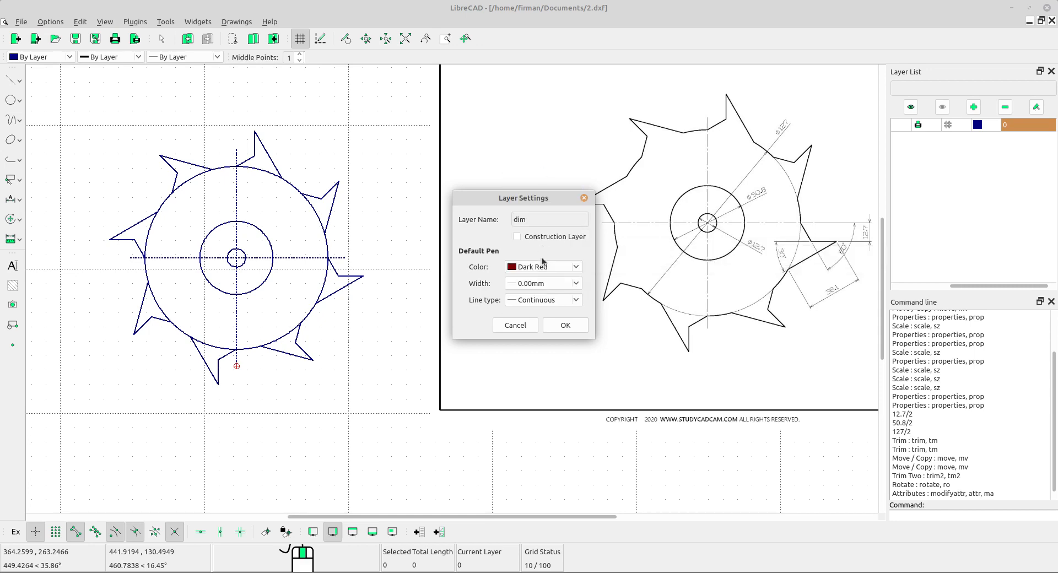
pyautogui.click(573, 284)
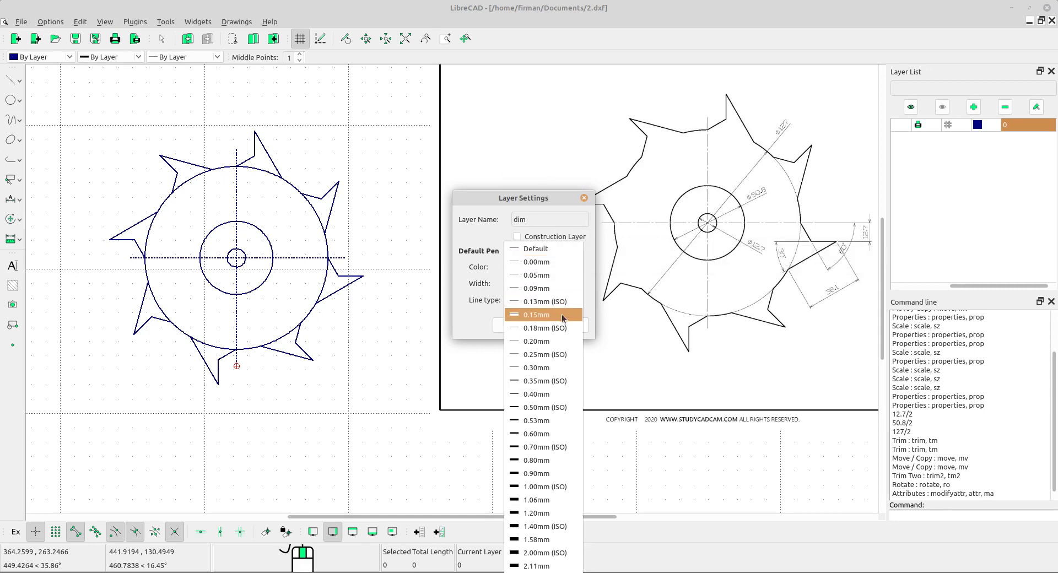
pyautogui.click(545, 342)
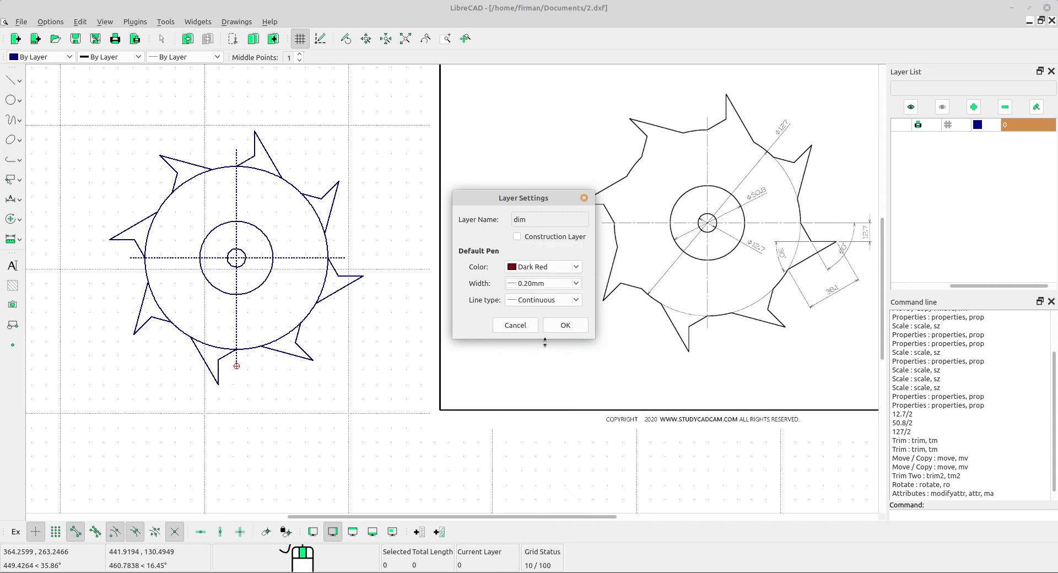
pyautogui.click(564, 328)
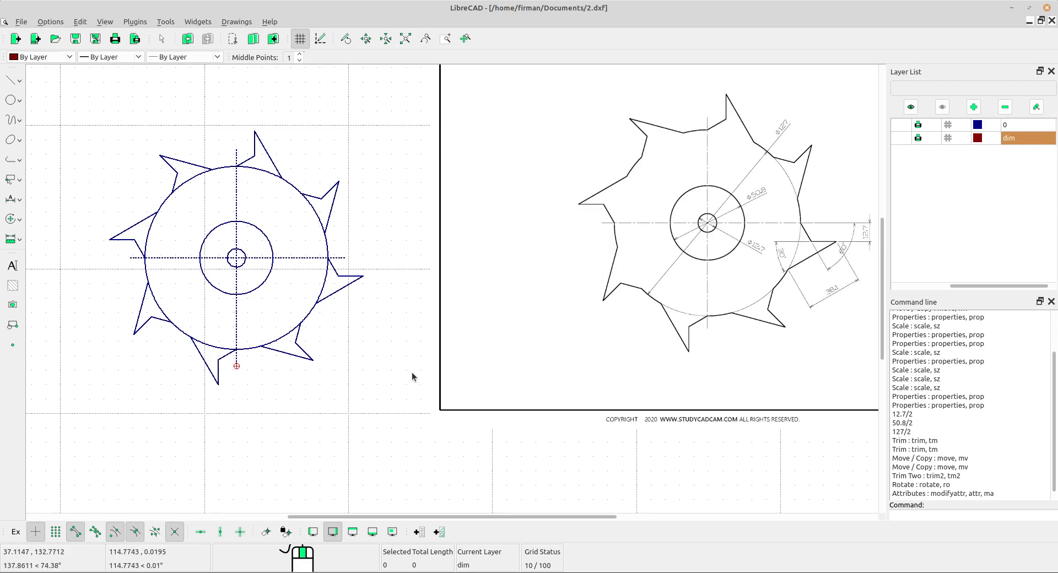
# - Add an aligned dimension to the long slanted edge of the tooth beside the horizontal centre line, placed outside the tooth
pyautogui.moveTo(254, 298); pyautogui.dragTo(255, 257, button='middle')
pyautogui.moveTo(328, 271); pyautogui.dragTo(276, 283, button='middle')
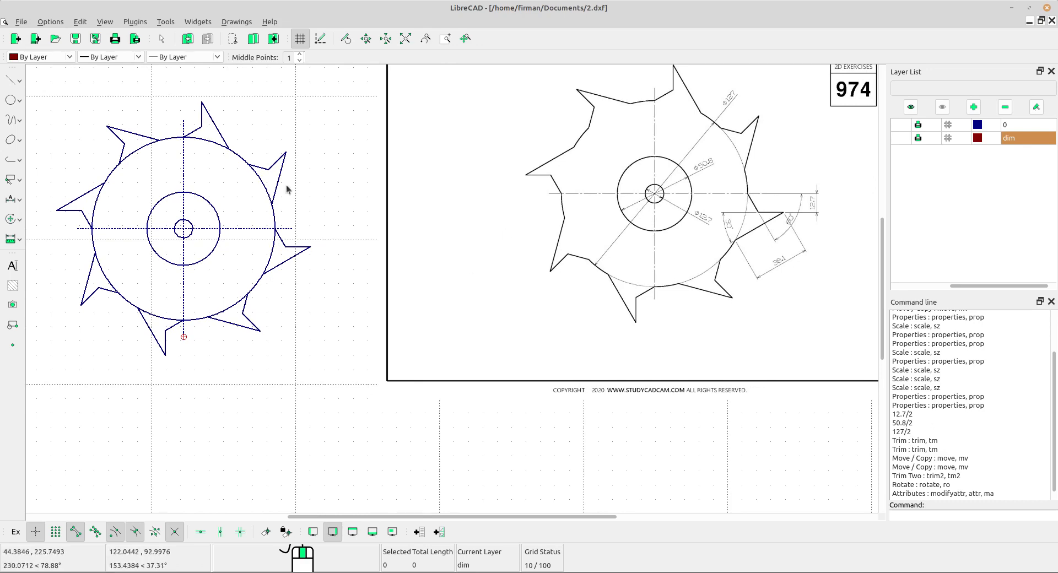
pyautogui.click(11, 200)
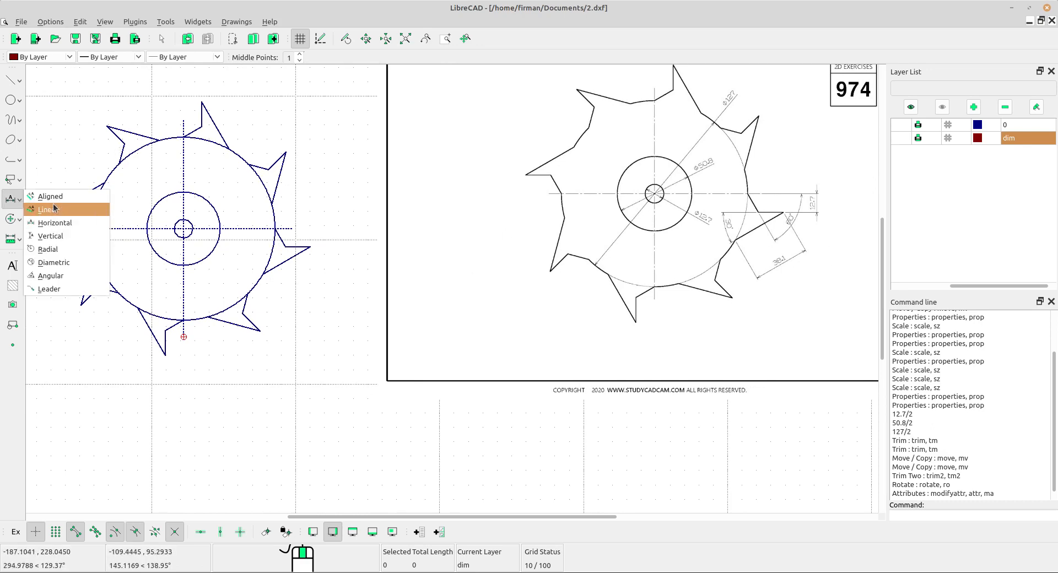
pyautogui.click(52, 202)
pyautogui.scroll(3, 307, 279)
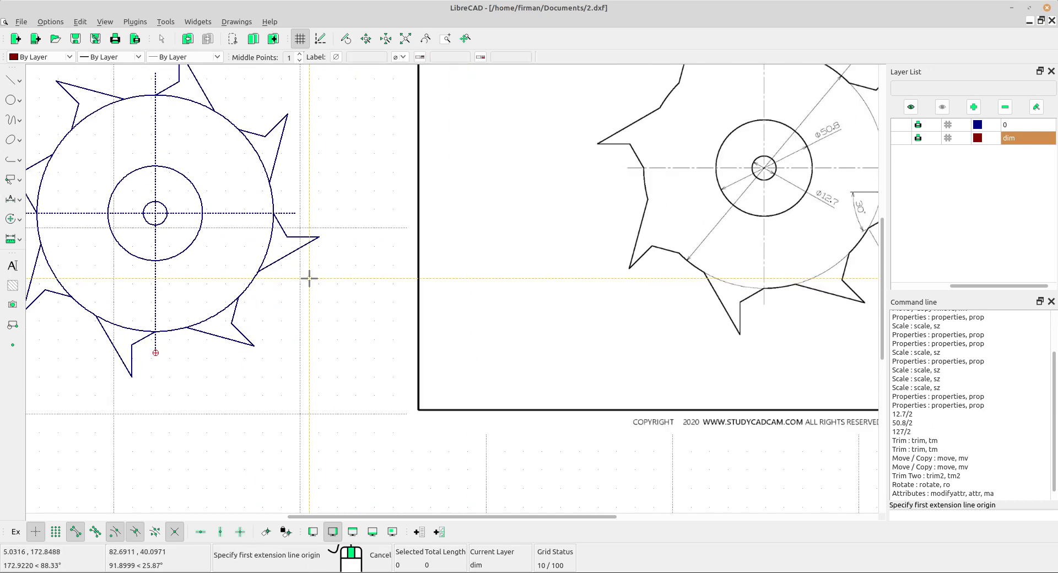
pyautogui.click(242, 268)
pyautogui.click(336, 218)
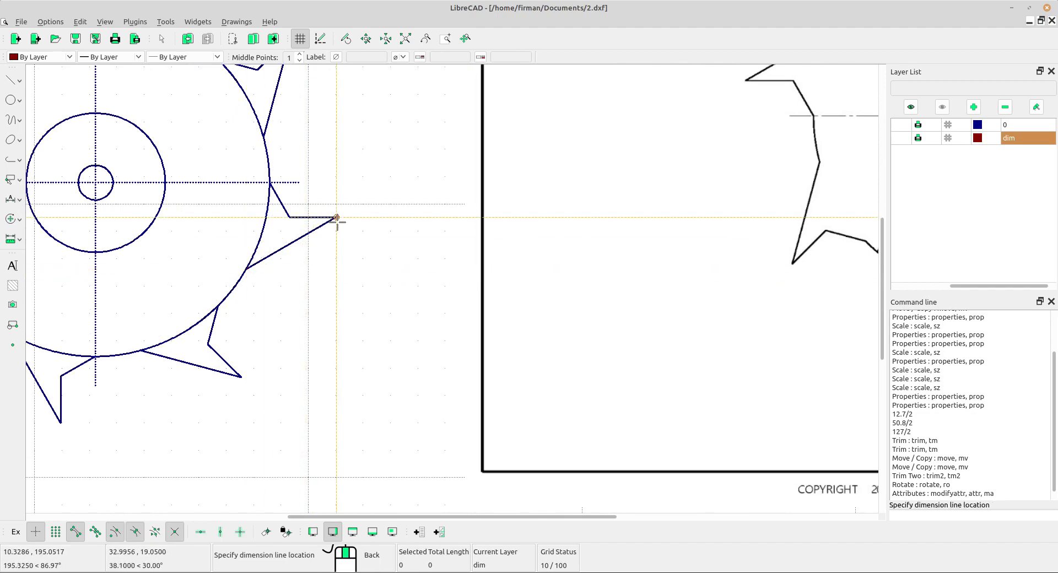
pyautogui.click(375, 288)
pyautogui.scroll(-2, 351, 272)
pyautogui.moveTo(474, 315); pyautogui.dragTo(323, 358, button='middle')
pyautogui.scroll(-2, 316, 338)
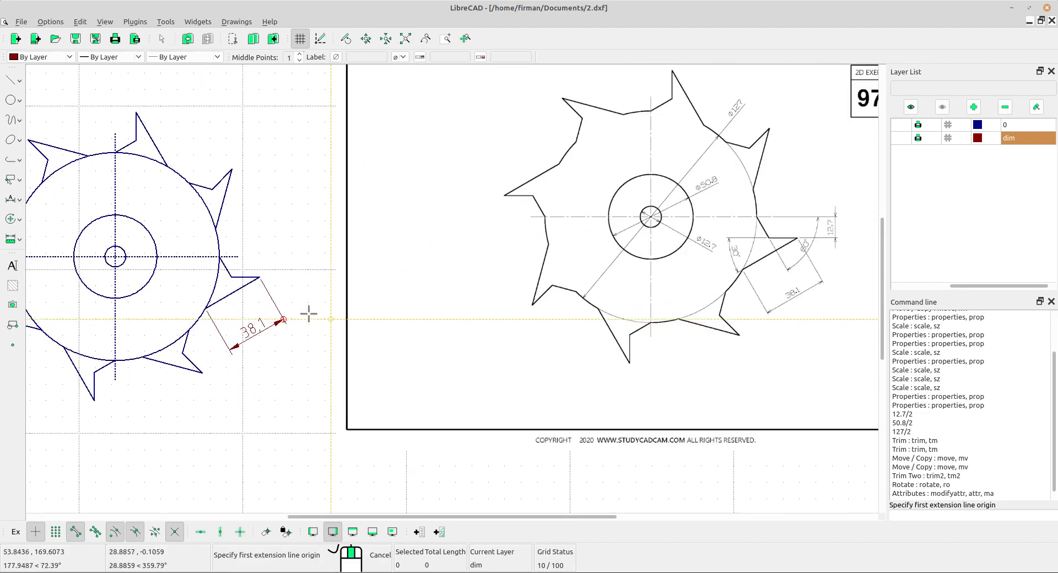
# - Set the general dimension scale to 1.5 in the current drawing preferences
pyautogui.moveTo(202, 272); pyautogui.dragTo(272, 237, button='middle')
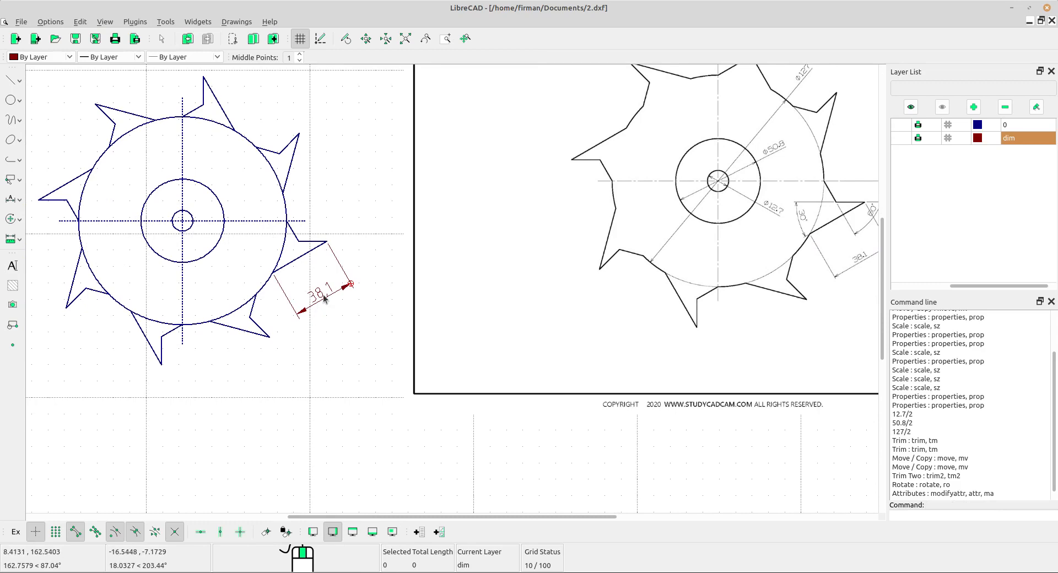
pyautogui.scroll(1, 317, 289)
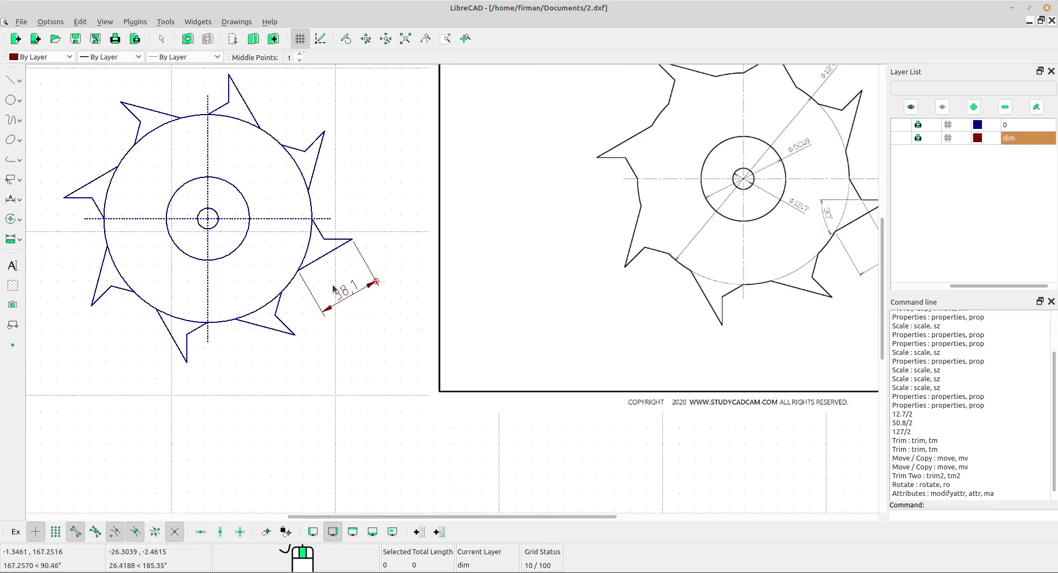
pyautogui.scroll(-1, 386, 287)
pyautogui.moveTo(214, 218); pyautogui.dragTo(243, 219, button='middle')
pyautogui.click(51, 22)
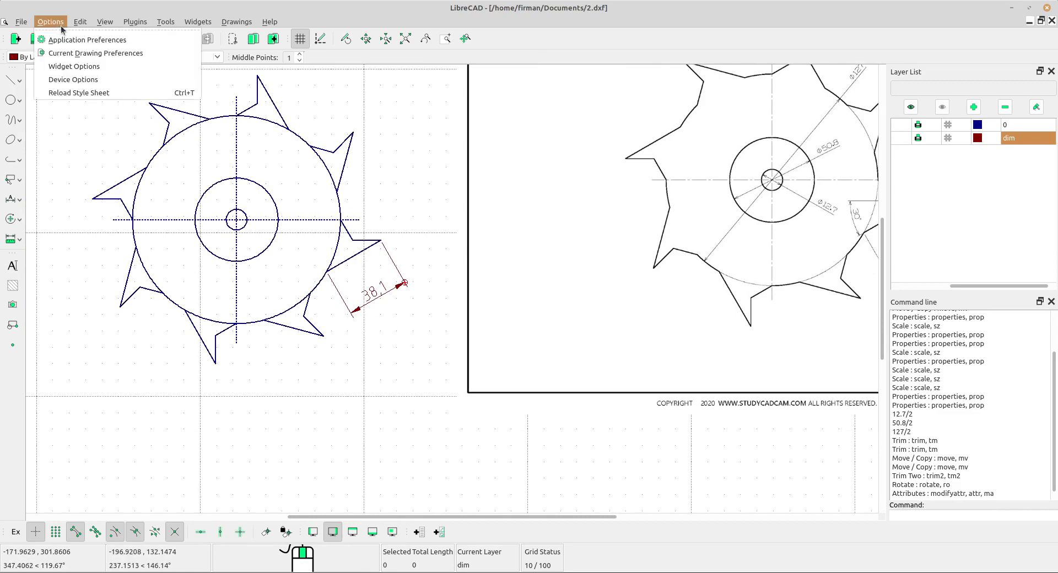
pyautogui.click(79, 53)
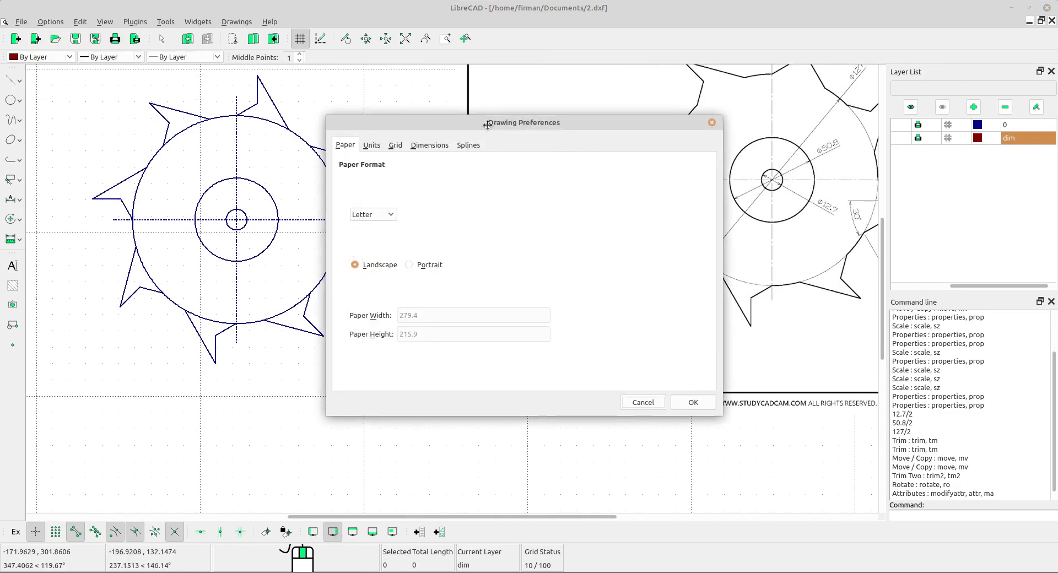
pyautogui.click(606, 159)
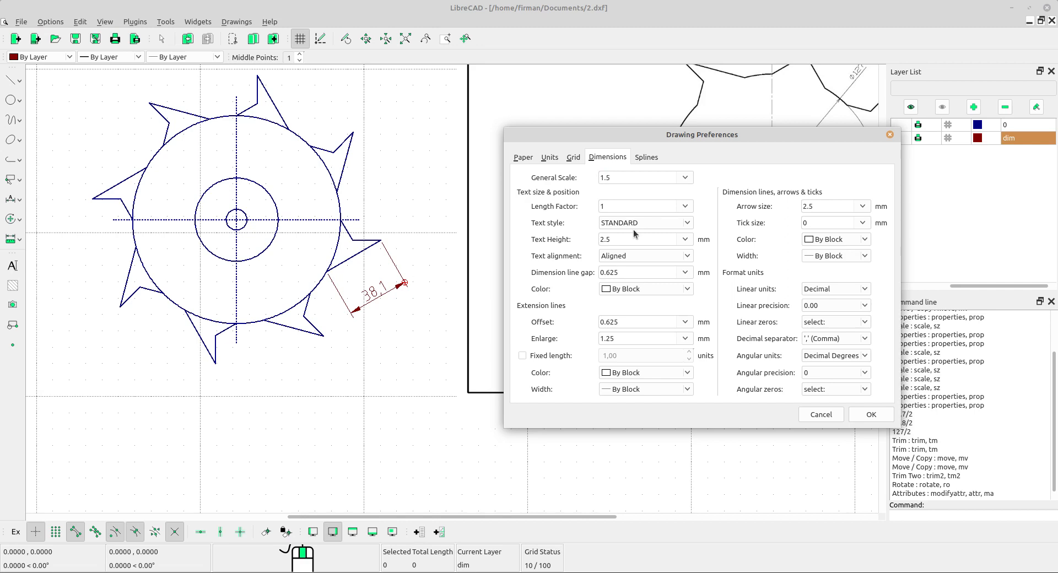
pyautogui.click(868, 414)
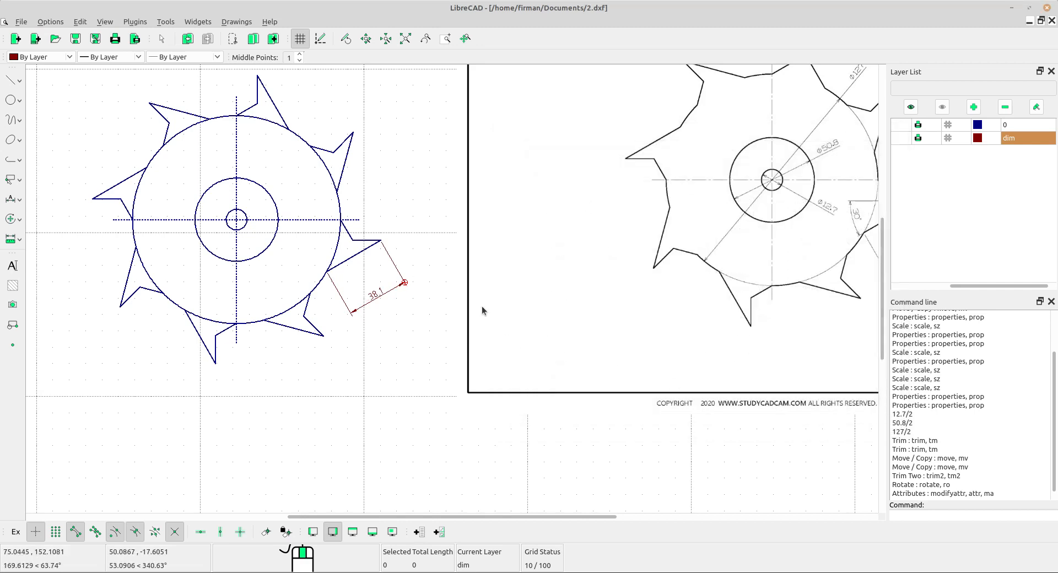
pyautogui.scroll(3, 462, 293)
pyautogui.scroll(-1, 441, 281)
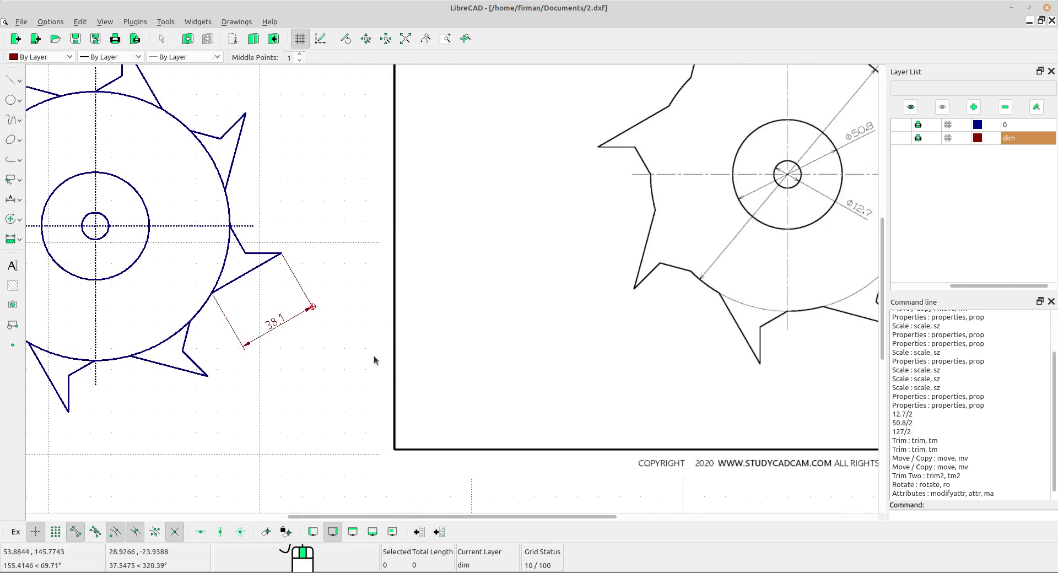
# - Add a vertical dimension from the right end of the horizontal centre line to the tooth tip, placed beyond the tip
pyautogui.scroll(-1, 299, 292)
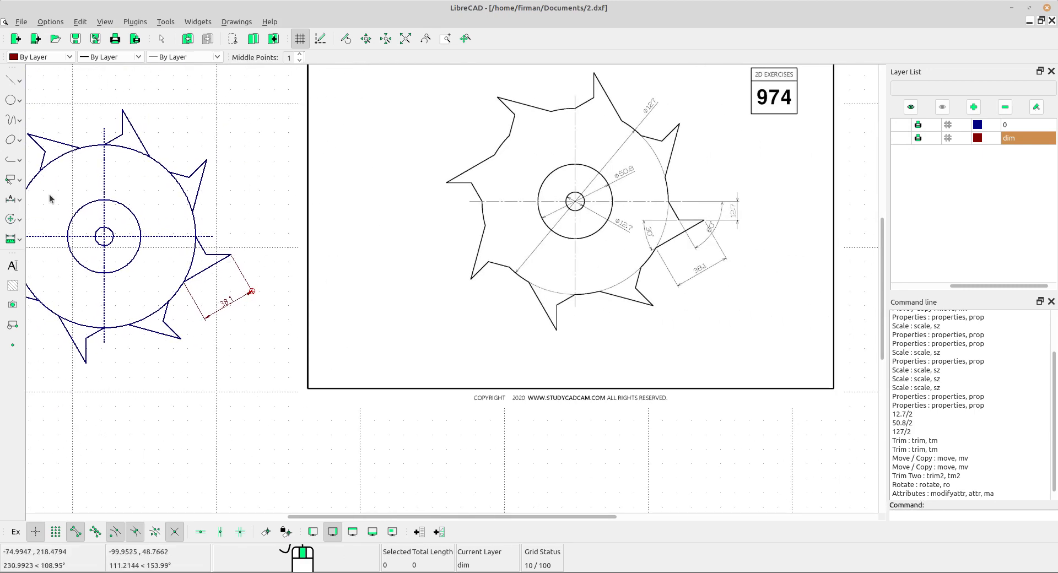
pyautogui.click(11, 200)
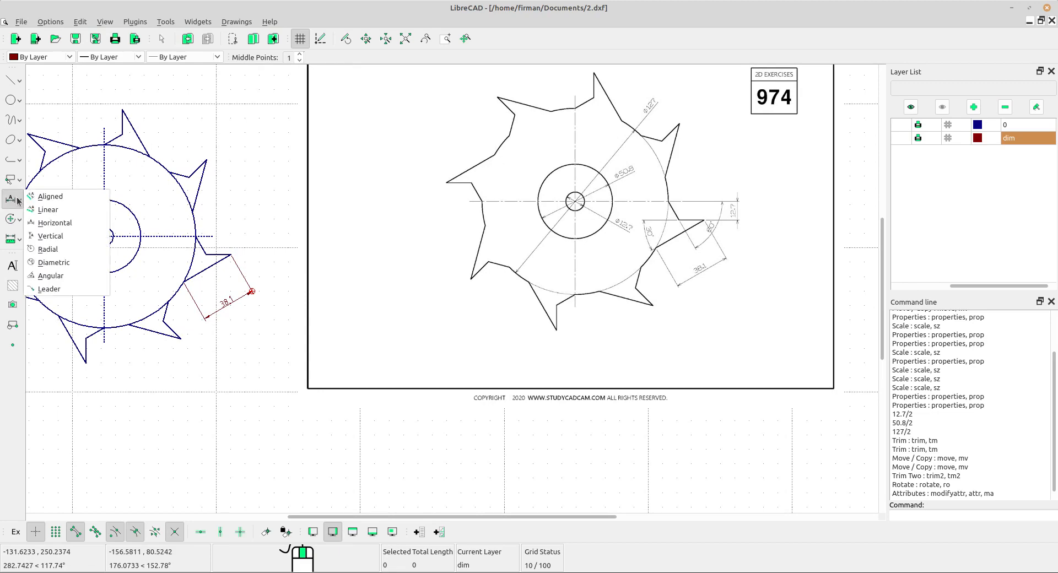
pyautogui.click(60, 241)
pyautogui.scroll(4, 247, 246)
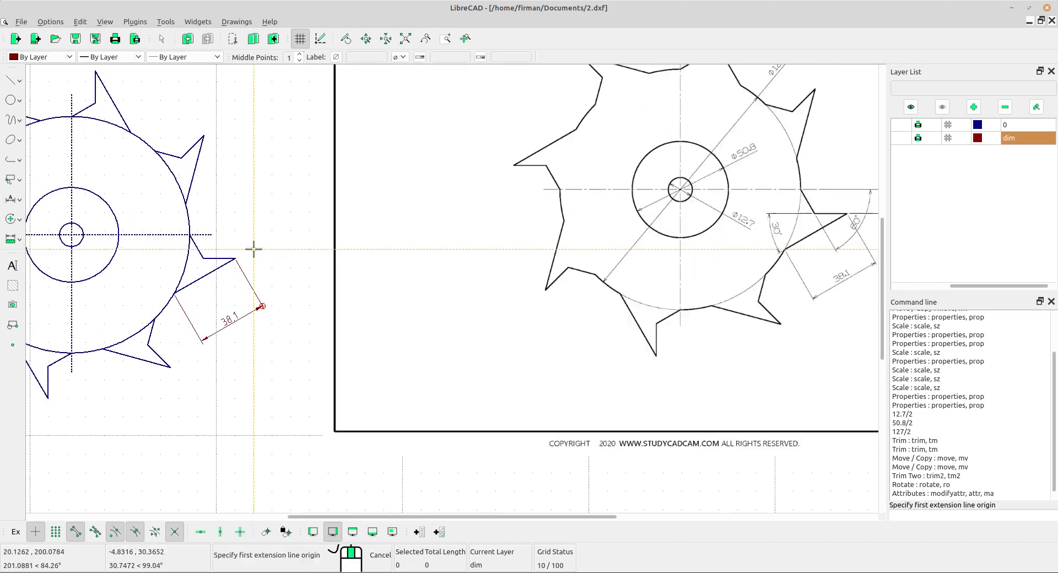
pyautogui.click(209, 231)
pyautogui.click(242, 265)
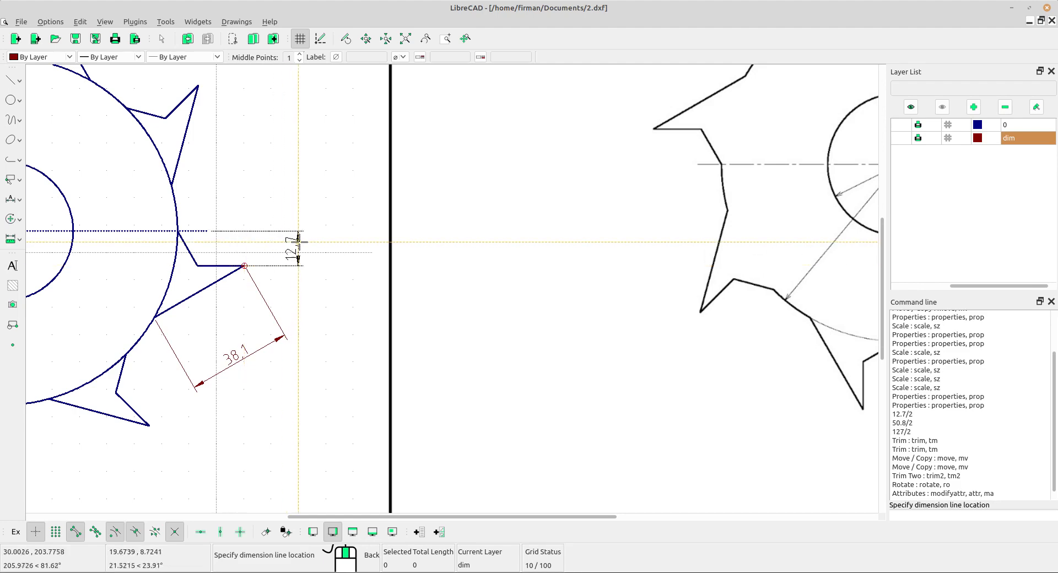
pyautogui.click(301, 250)
pyautogui.scroll(-1, 342, 260)
pyautogui.scroll(-2, 419, 276)
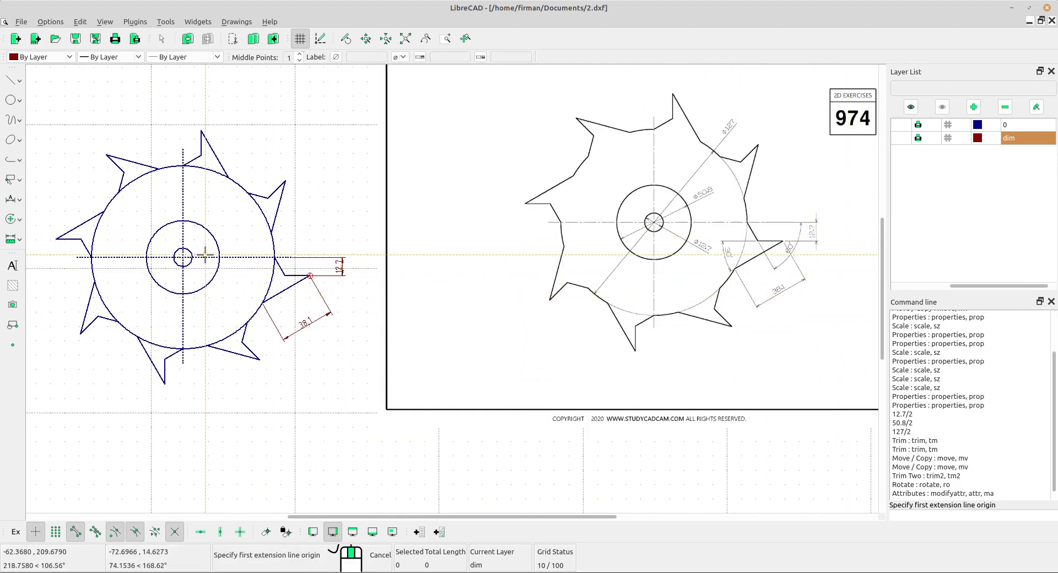
# - Add an angular dimension between the tooth's horizontal edge and its long slanted edge, with the arc inside the outer circle
pyautogui.click(21, 218)
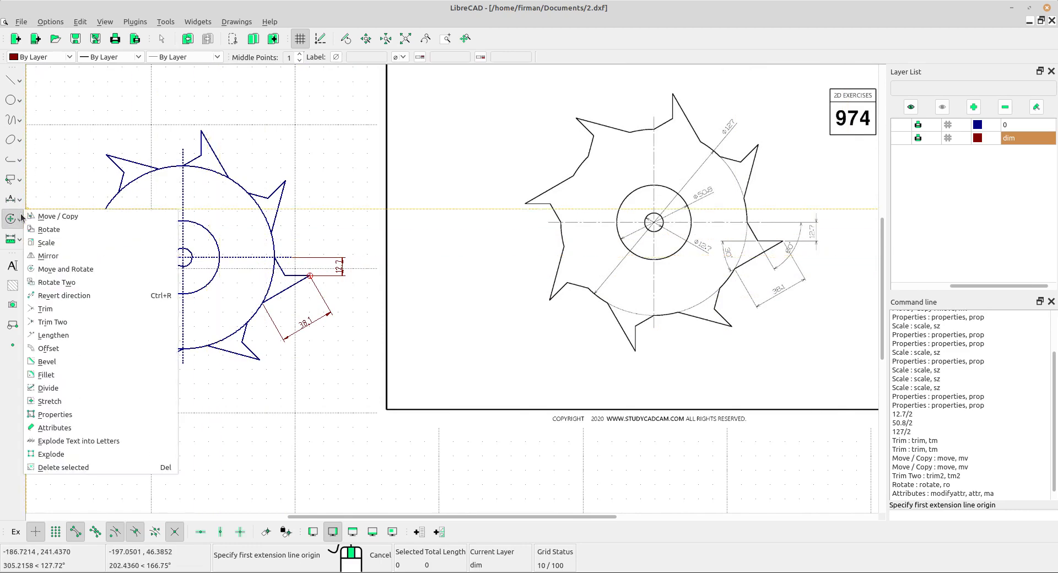
pyautogui.click(18, 200)
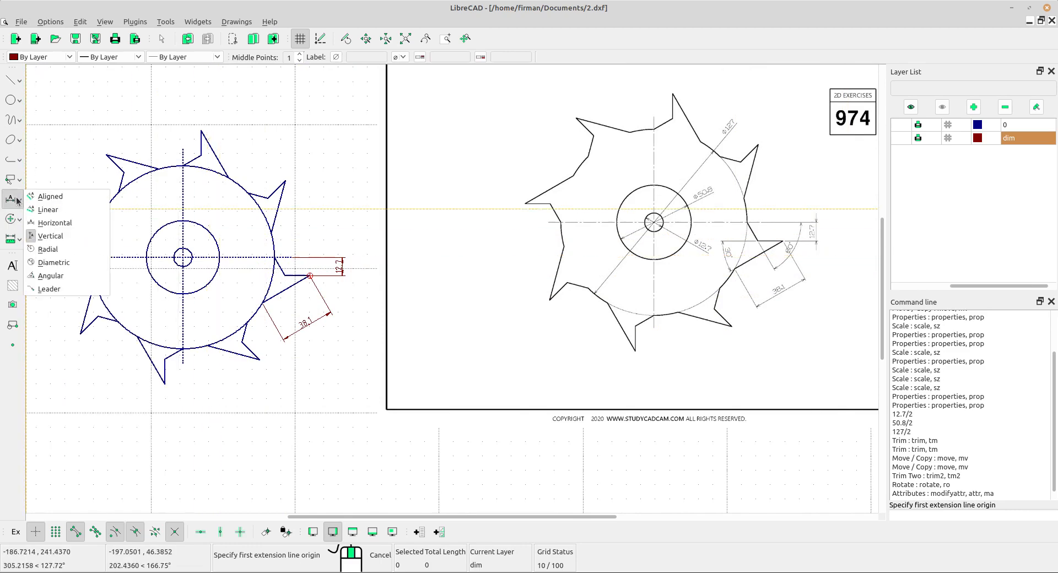
pyautogui.click(52, 274)
pyautogui.scroll(5, 316, 304)
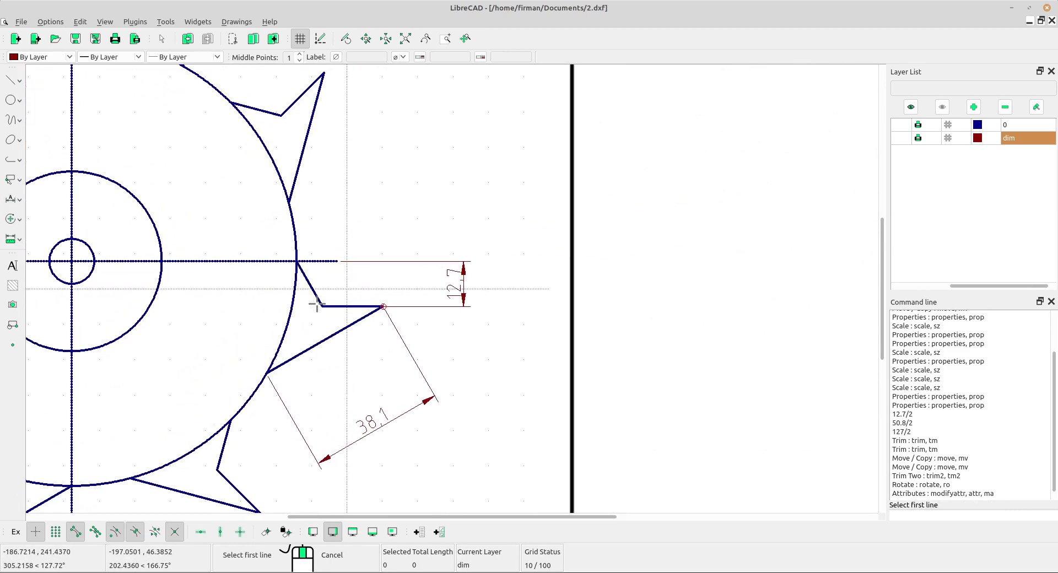
pyautogui.click(334, 305)
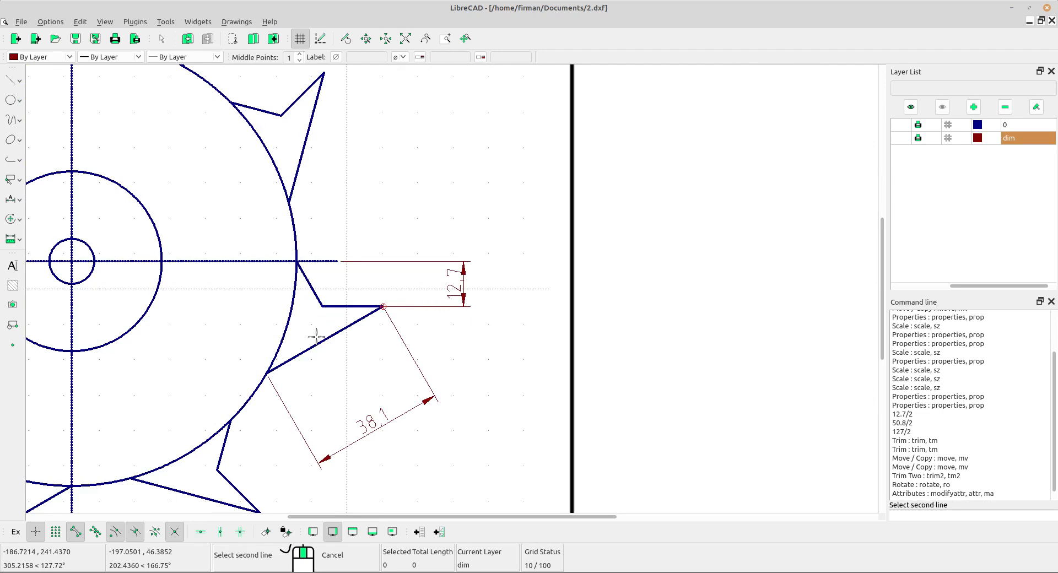
pyautogui.click(291, 357)
pyautogui.click(220, 350)
pyautogui.scroll(-2, 344, 289)
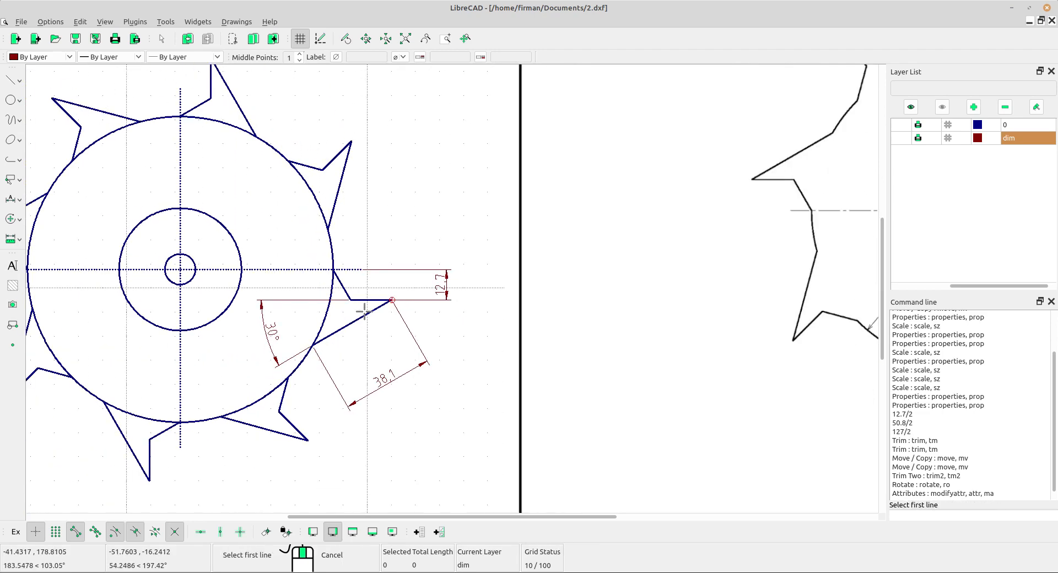
# - Add an angular dimension between the tooth's short slanted edge and the horizontal centre line, with the arc beyond the vertical dimension
pyautogui.moveTo(344, 289); pyautogui.dragTo(183, 261, button='middle')
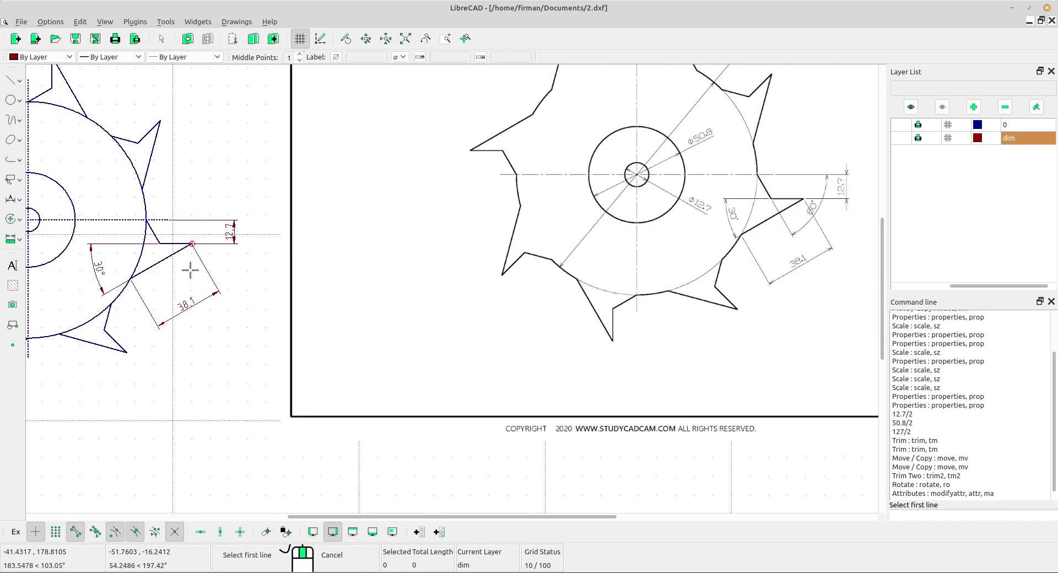
pyautogui.click(156, 236)
pyautogui.scroll(2, 166, 216)
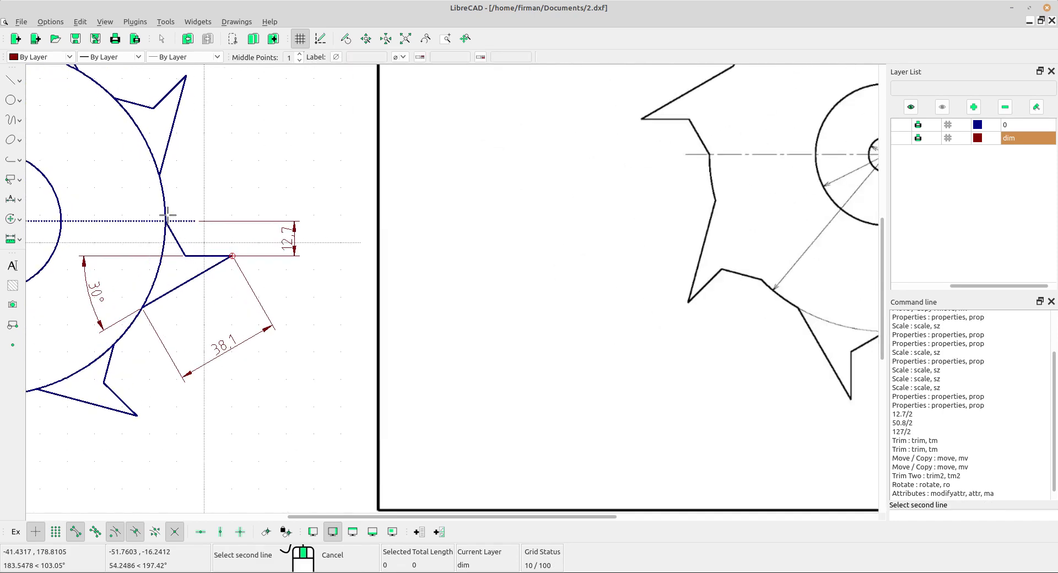
pyautogui.click(177, 221)
pyautogui.click(335, 293)
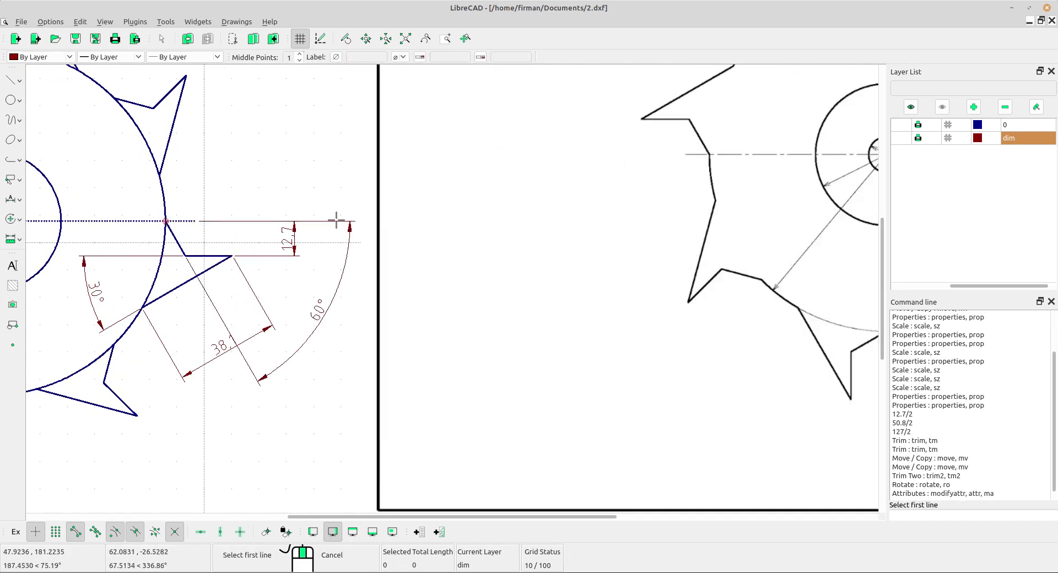
pyautogui.scroll(-3, 334, 220)
pyautogui.moveTo(272, 212); pyautogui.dragTo(319, 240, button='middle')
pyautogui.scroll(-1, 320, 240)
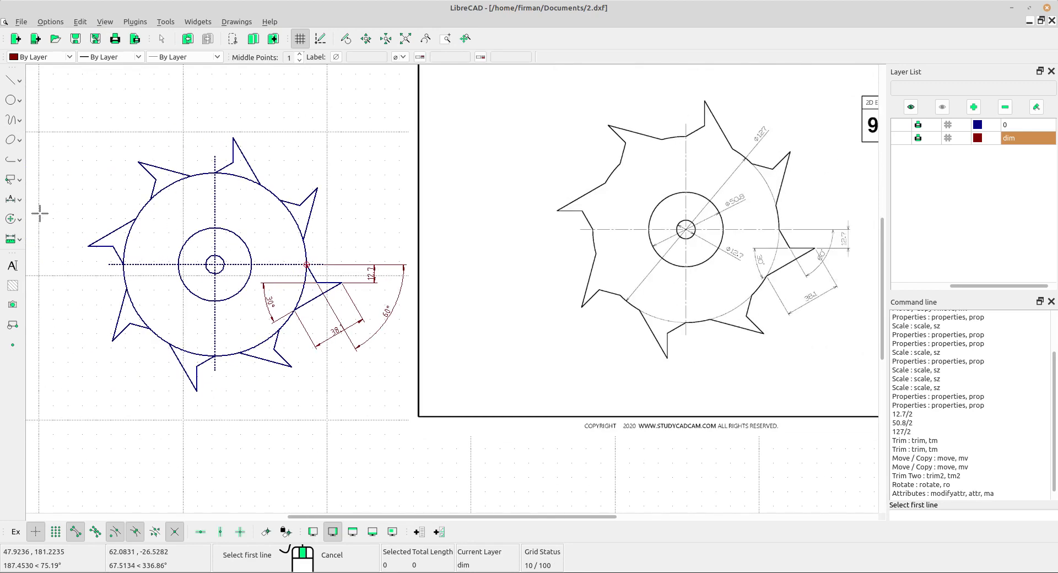
pyautogui.click(17, 226)
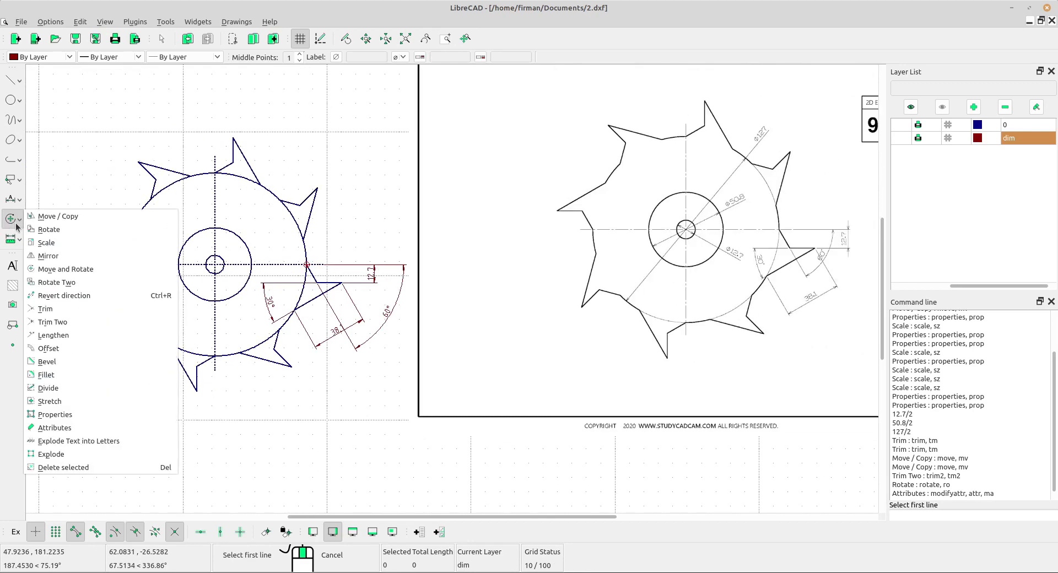
# - Add a diametric dimension to the outer circle, with its line running diagonally from lower left to upper right
pyautogui.click(10, 205)
pyautogui.click(10, 201)
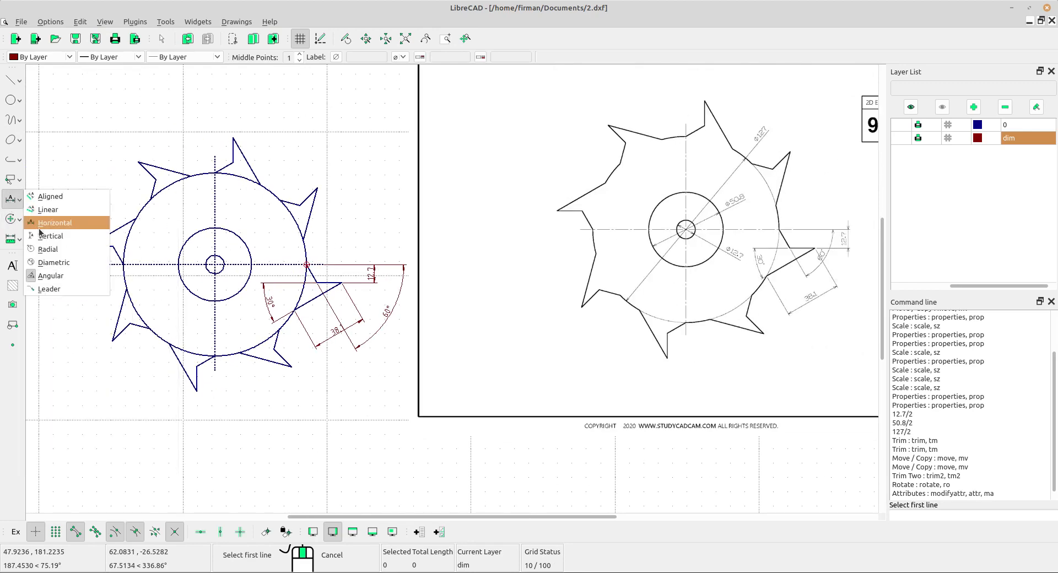
pyautogui.click(51, 263)
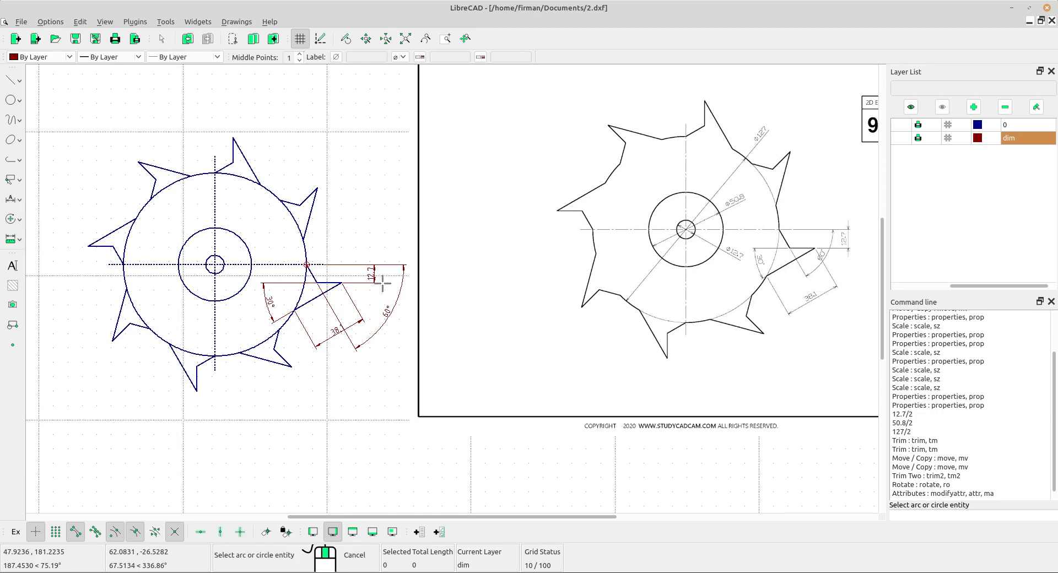
pyautogui.click(271, 192)
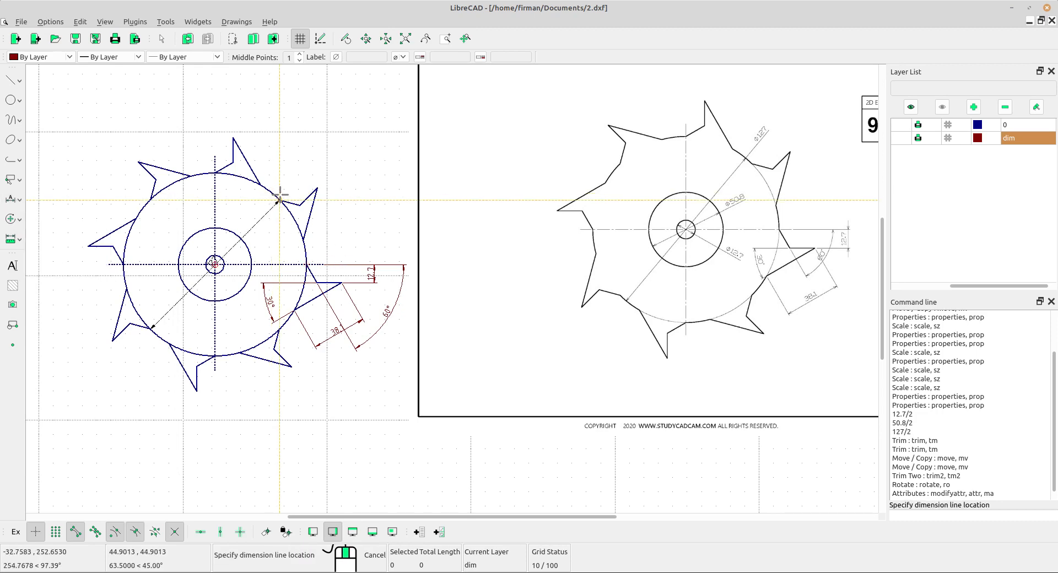
pyautogui.click(274, 189)
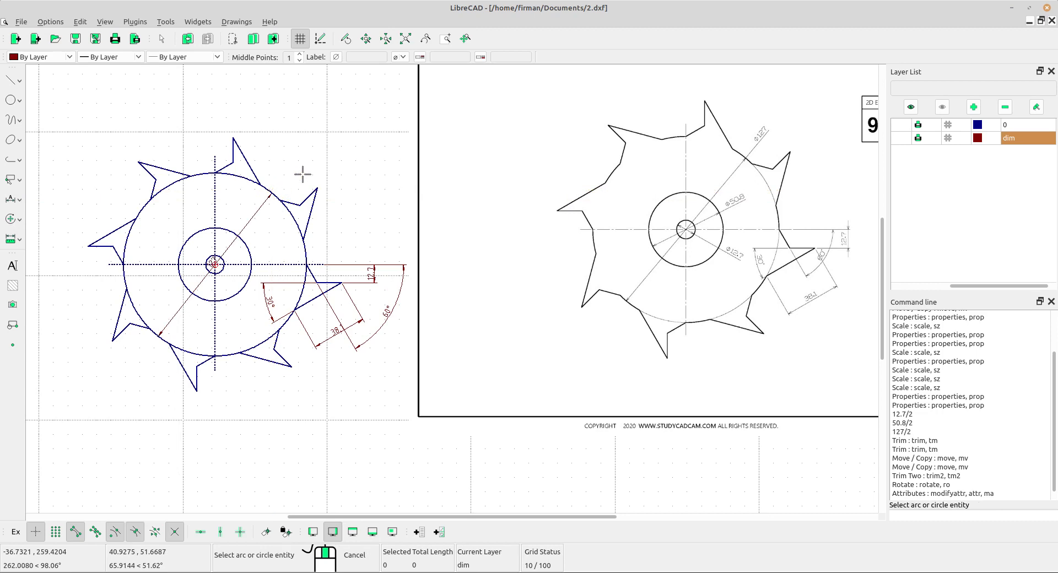
pyautogui.rightClick(303, 172)
# - Move the outer circle's diameter text from the centre to just outside the circle beyond the upper-right arrowhead
pyautogui.scroll(3, 270, 207)
pyautogui.scroll(2, 298, 240)
pyautogui.click(62, 394)
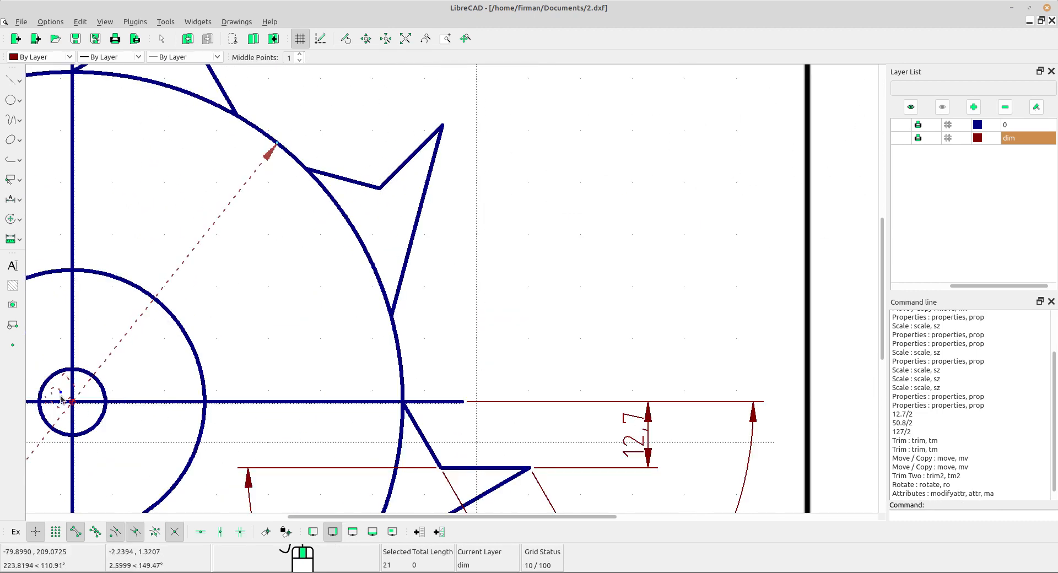
pyautogui.moveTo(61, 394); pyautogui.dragTo(288, 111)
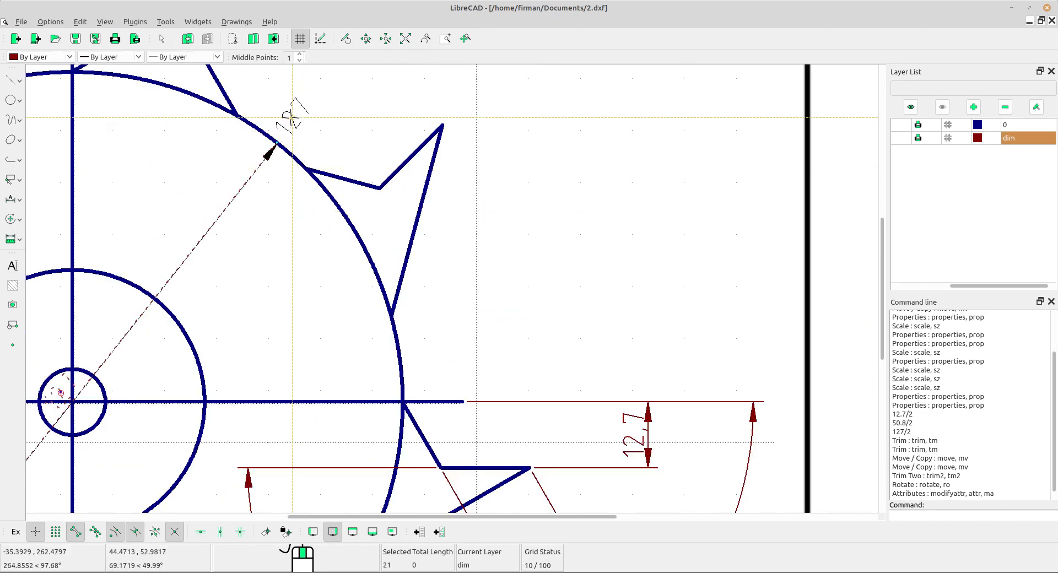
pyautogui.scroll(-2, 338, 123)
pyautogui.scroll(-2, 338, 124)
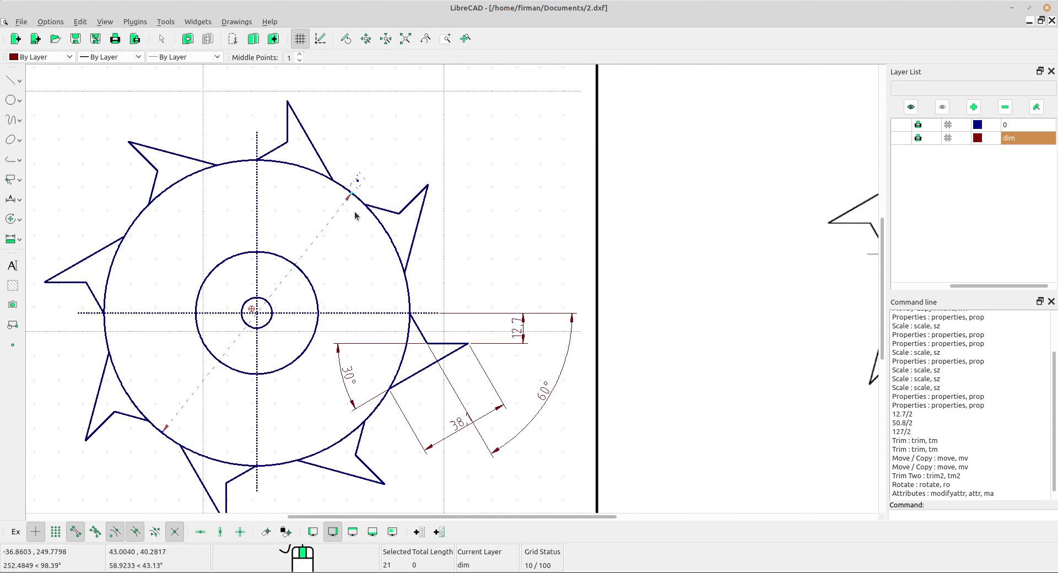
pyautogui.press('Escape')
pyautogui.scroll(-4, 355, 215)
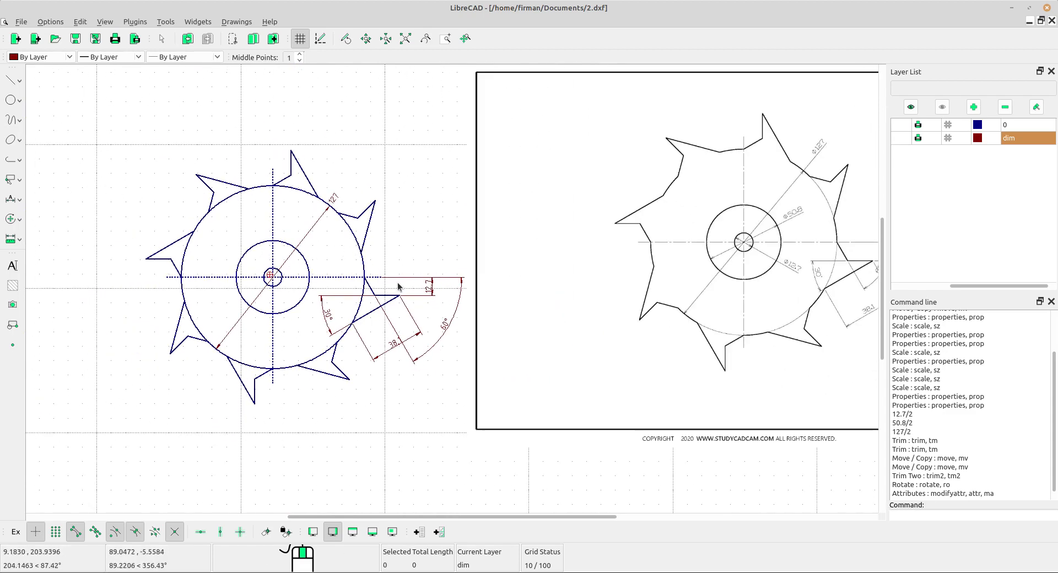
# - Add a diametric dimension to the middle circle, with its line rising slightly towards the right
pyautogui.click(12, 199)
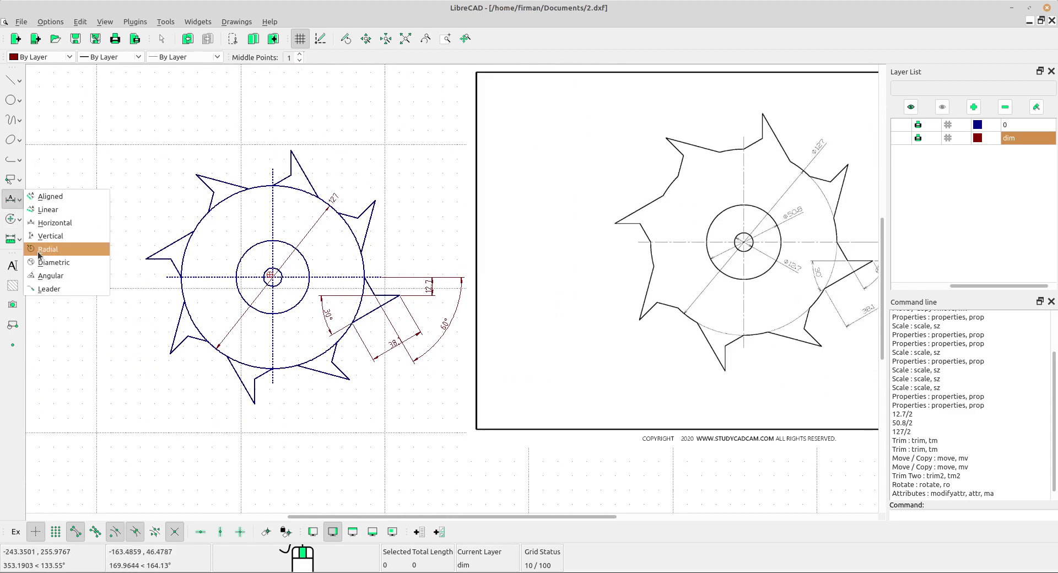
pyautogui.click(55, 263)
pyautogui.scroll(2, 287, 270)
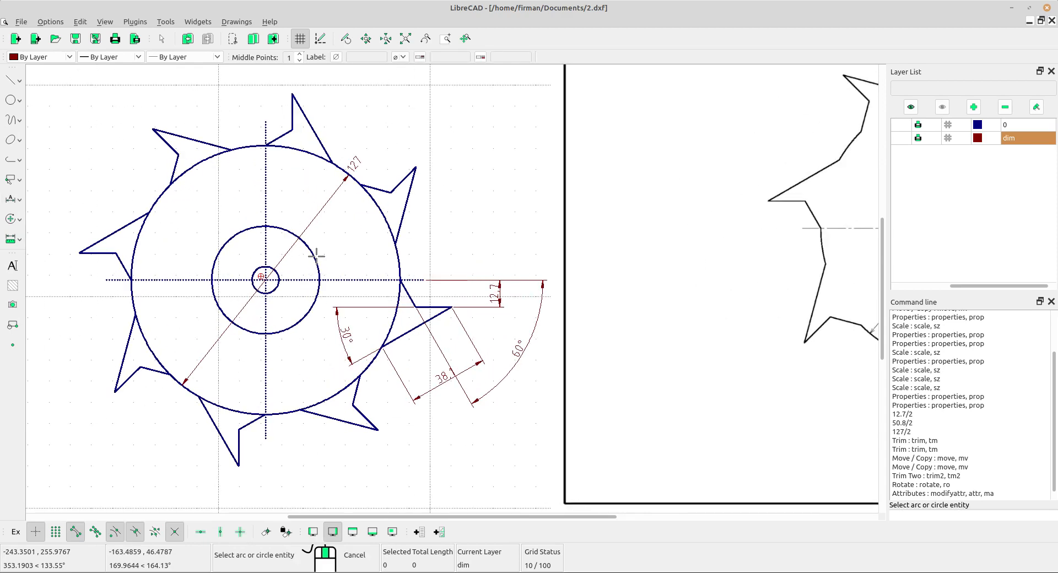
pyautogui.click(320, 268)
pyautogui.click(319, 262)
pyautogui.scroll(4, 296, 256)
pyautogui.rightClick(369, 251)
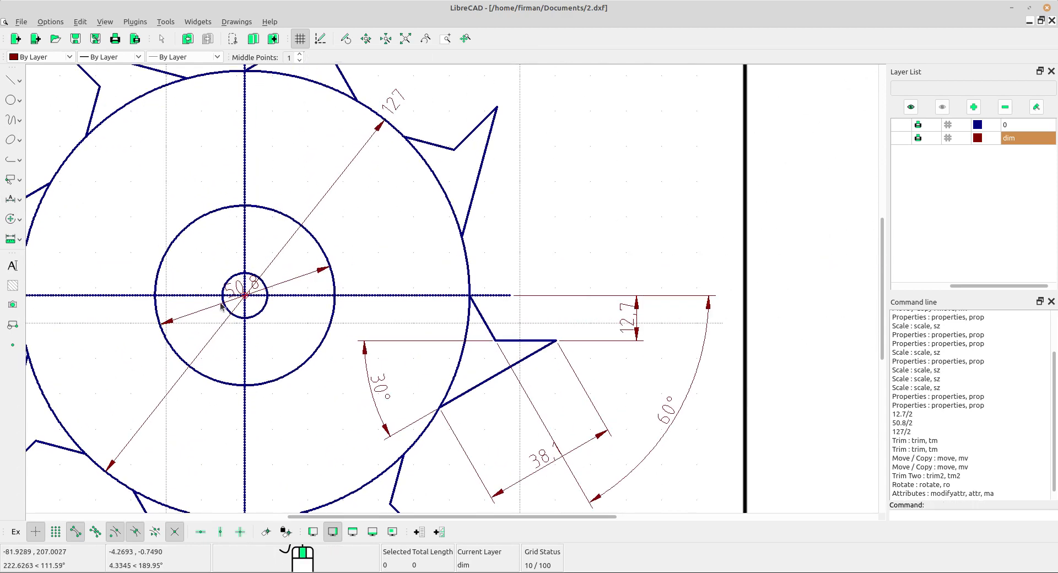
# - Move the middle circle's diameter text from the centre to just outside that circle, beyond the right arrowhead
pyautogui.click(230, 287)
pyautogui.moveTo(242, 286); pyautogui.dragTo(394, 266)
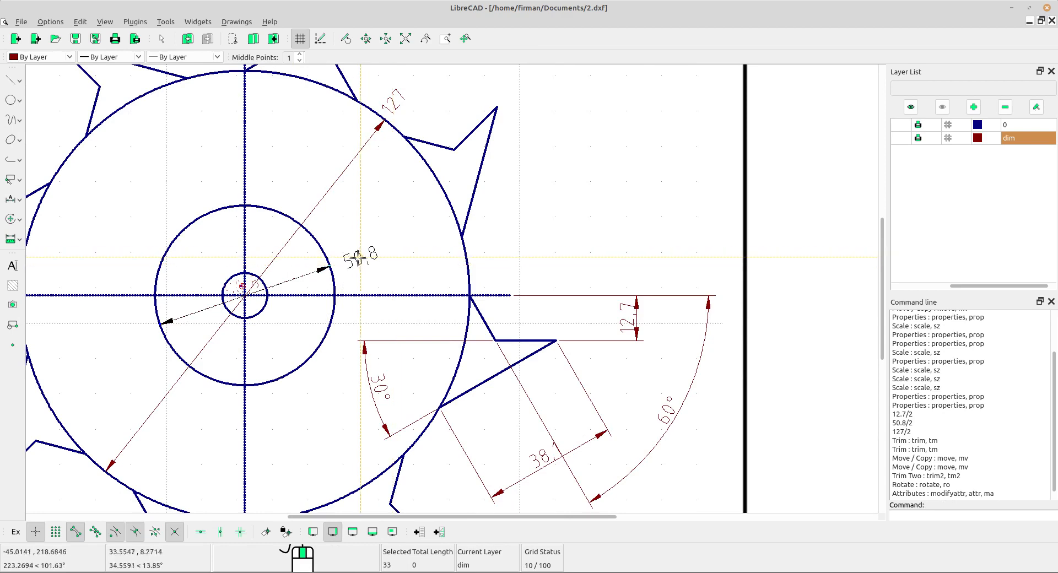
pyautogui.click(355, 259)
pyautogui.press('Escape')
pyautogui.scroll(-7, 374, 266)
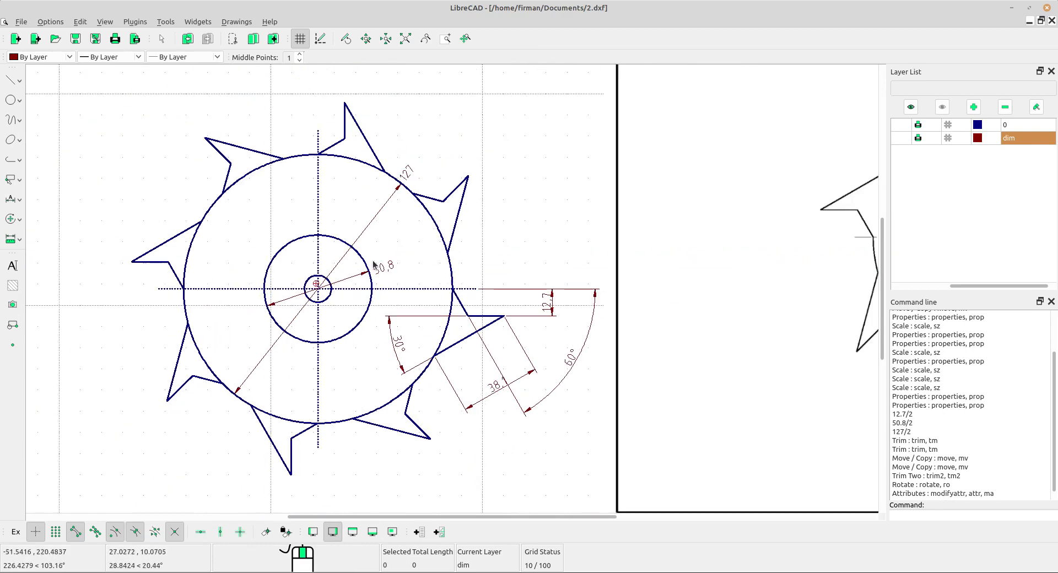
pyautogui.moveTo(557, 314); pyautogui.dragTo(403, 286, button='middle')
pyautogui.scroll(2, 219, 238)
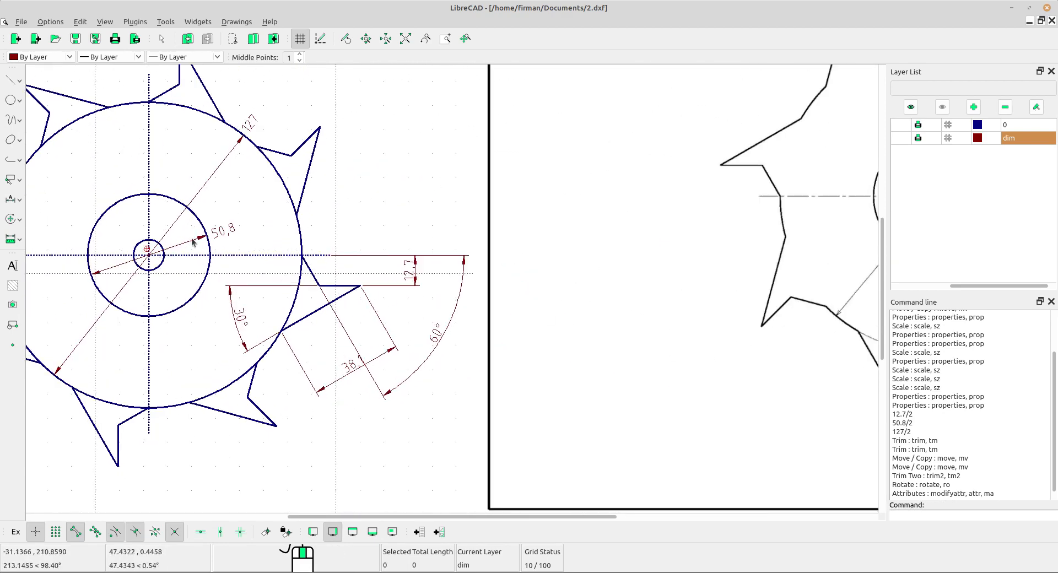
pyautogui.click(12, 222)
pyautogui.click(13, 198)
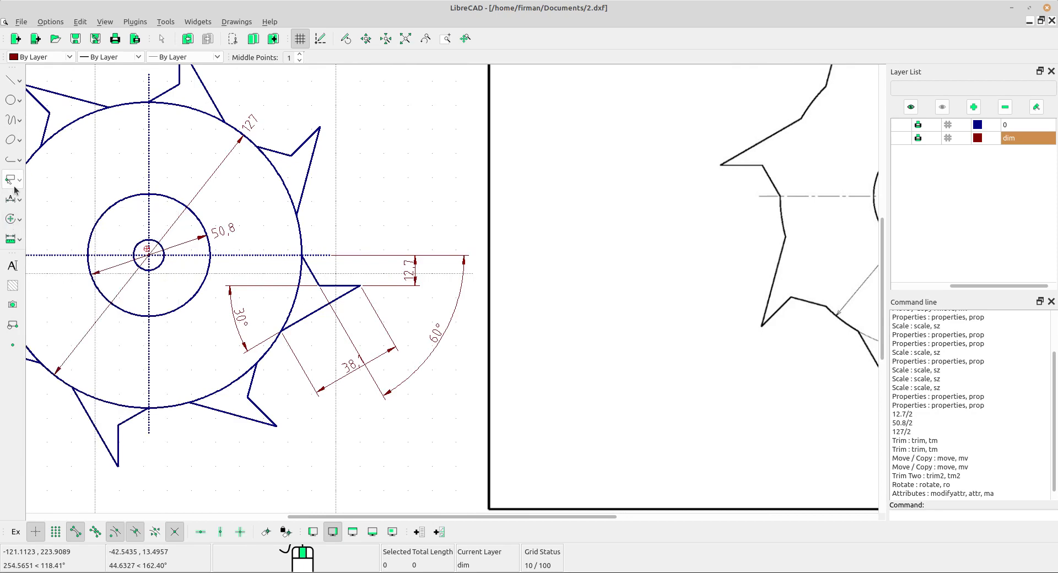
pyautogui.click(15, 202)
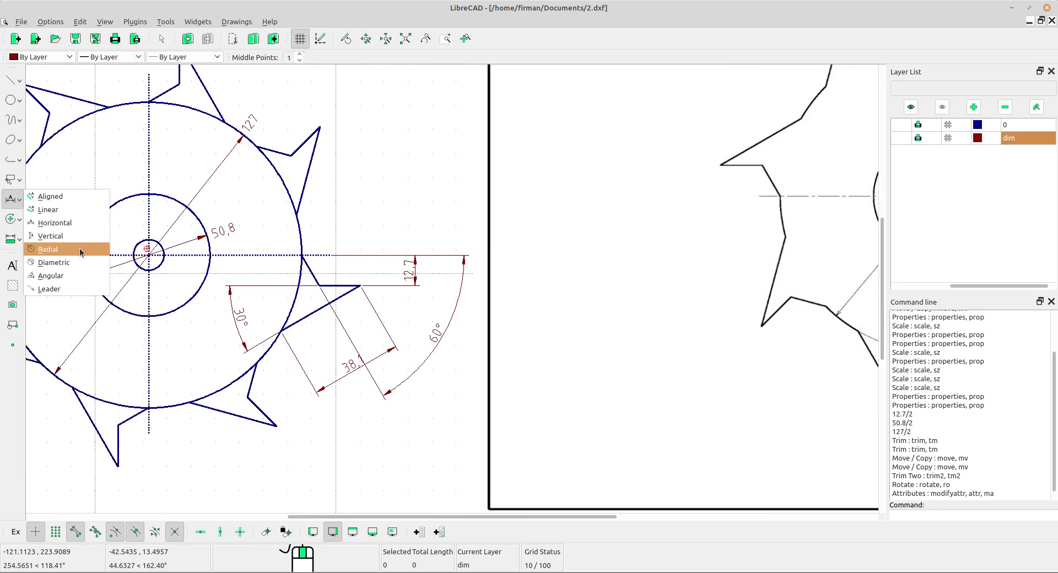
pyautogui.click(48, 249)
pyautogui.scroll(2, 53, 243)
pyautogui.click(12, 219)
# - Add a diametric dimension to the small centre hole, with its line running diagonally towards the upper right
pyautogui.click(20, 200)
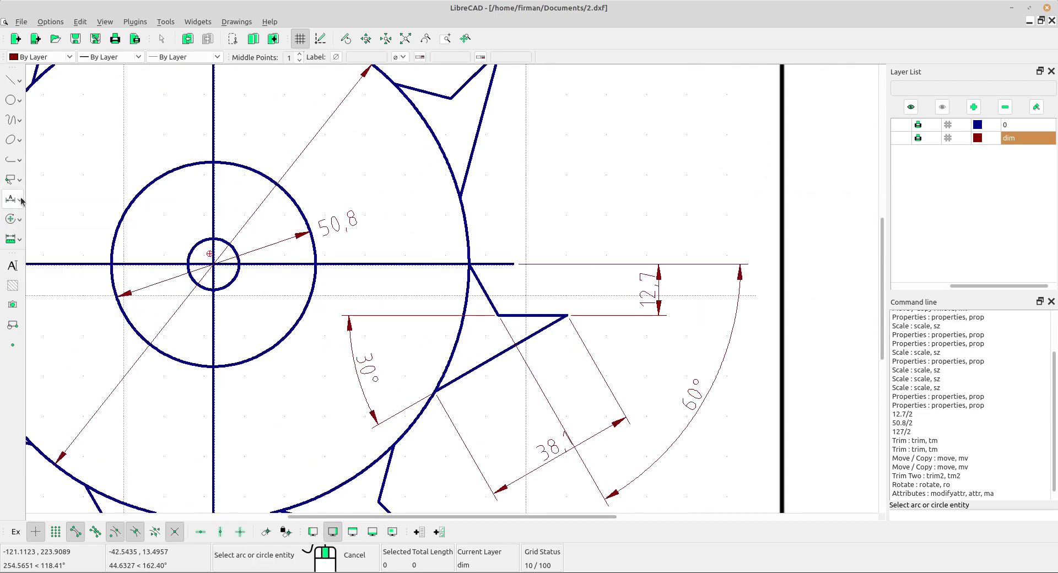
pyautogui.click(21, 200)
pyautogui.click(53, 265)
pyautogui.click(225, 241)
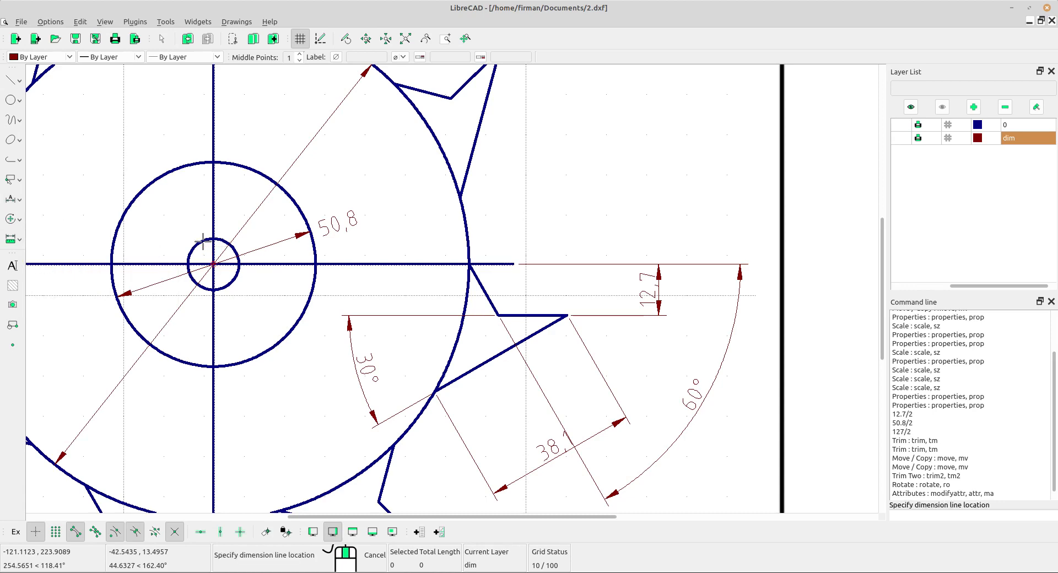
pyautogui.click(236, 246)
pyautogui.rightClick(242, 245)
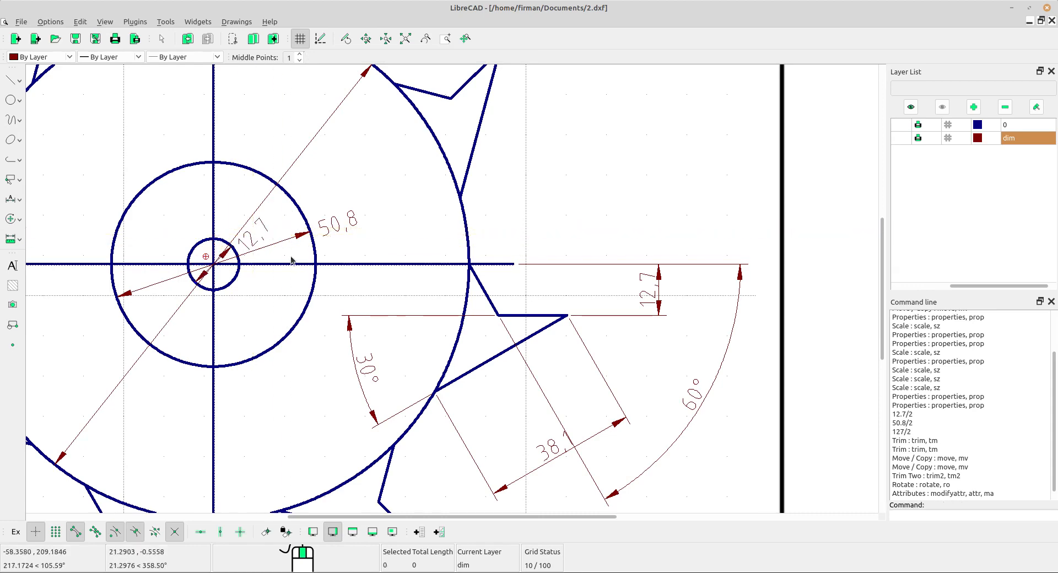
# - Compare the dimensioned cutter with the reference image and check the placement of its dimensions
pyautogui.scroll(-5, 410, 276)
pyautogui.moveTo(566, 341); pyautogui.dragTo(343, 332, button='middle')
pyautogui.scroll(-3, 353, 337)
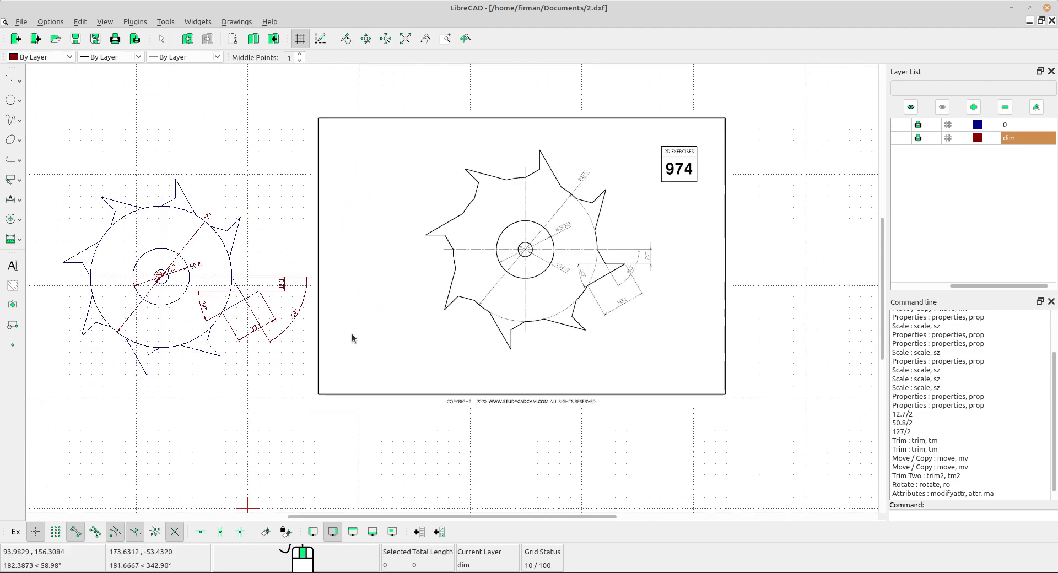
pyautogui.scroll(5, 275, 332)
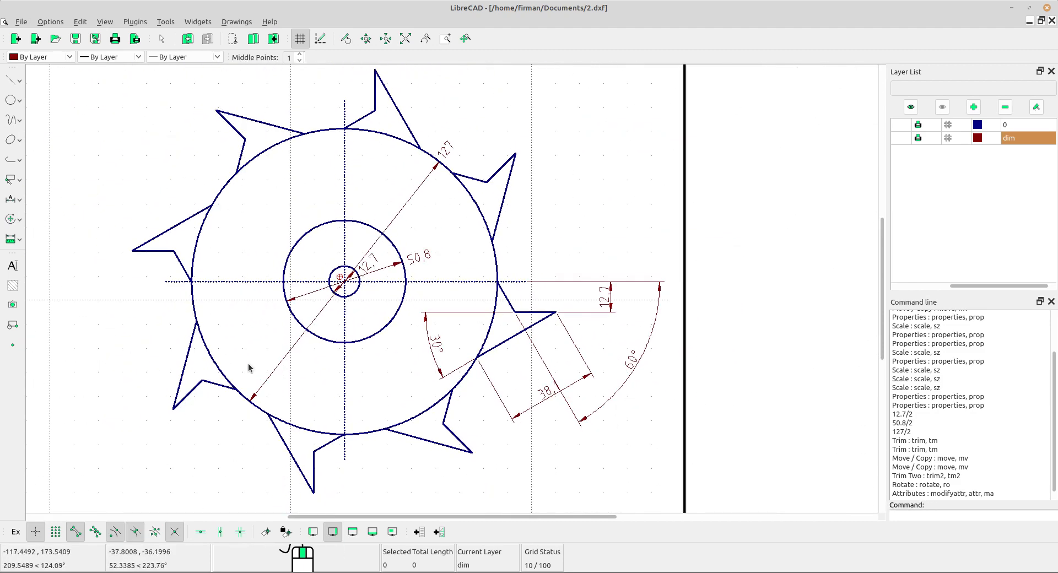
pyautogui.scroll(2, 249, 368)
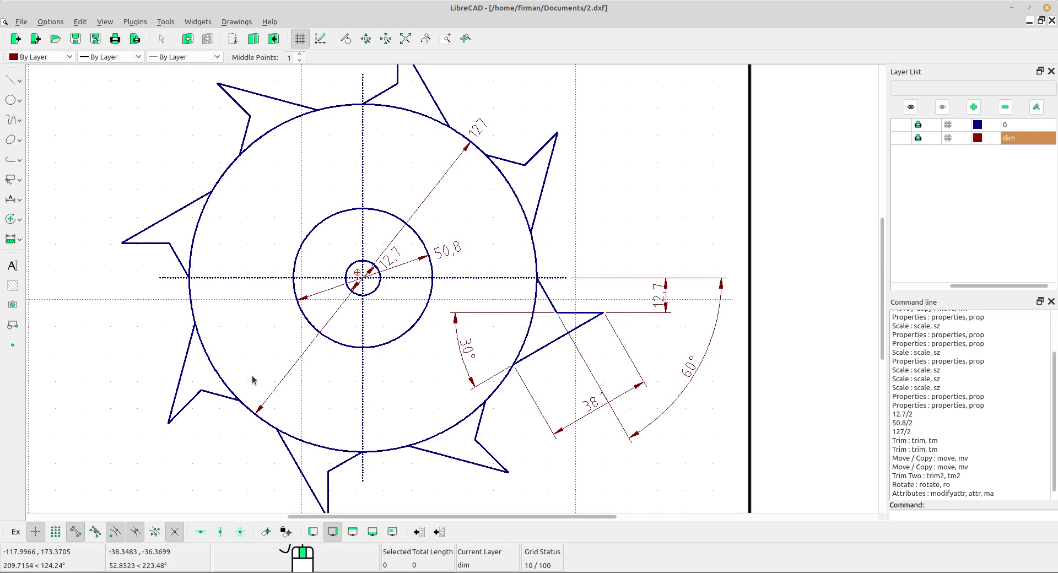
pyautogui.scroll(-1, 297, 352)
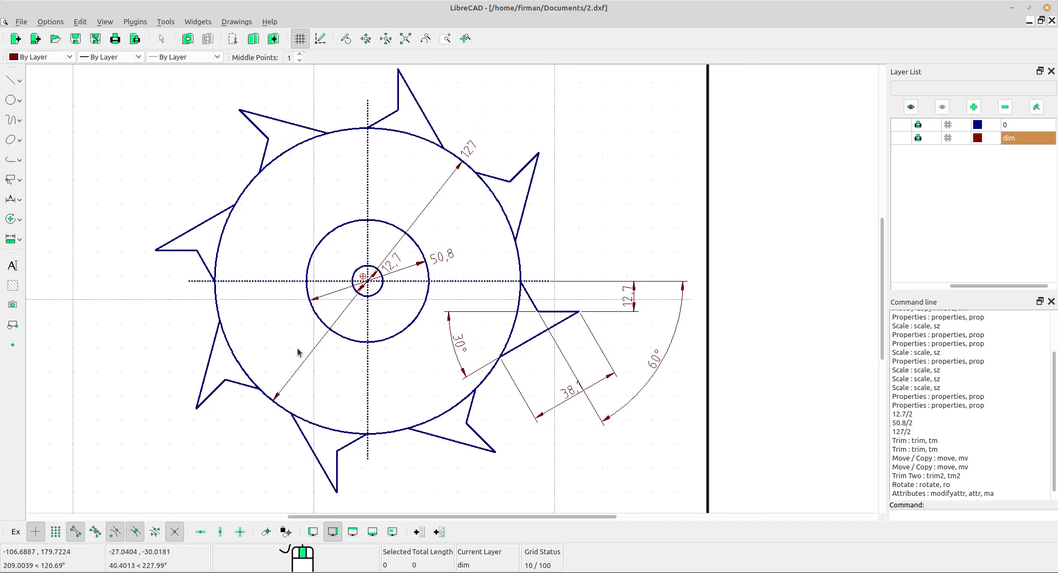